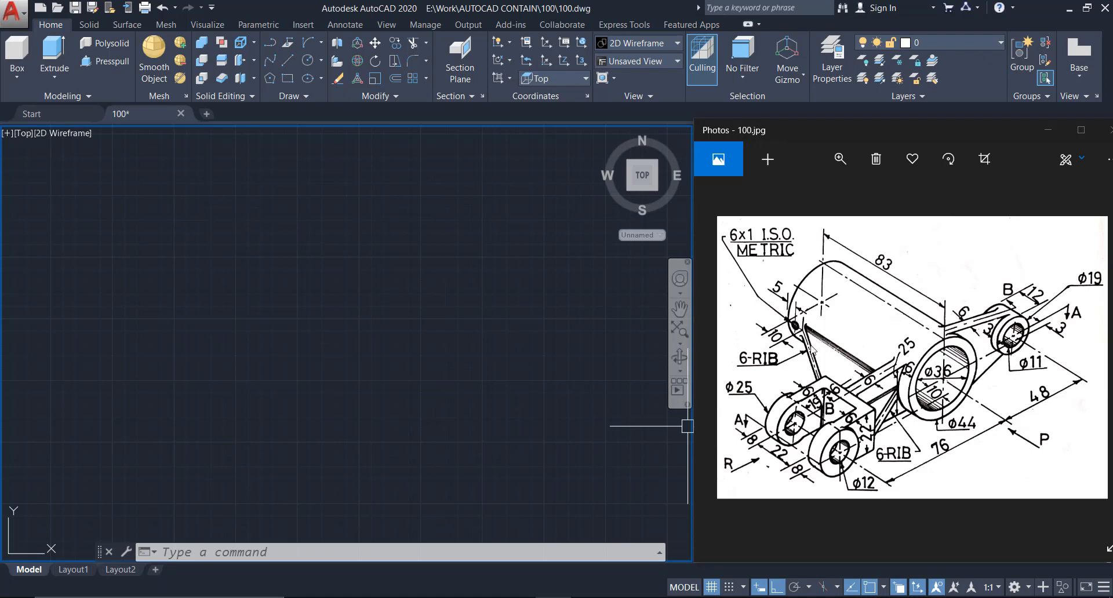
Switch the model space to the Front view so the profile is drawn in the front plane
{"action": "left_click", "coordinate": [288, 385]}
{"action": "left_click", "coordinate": [288, 385]}
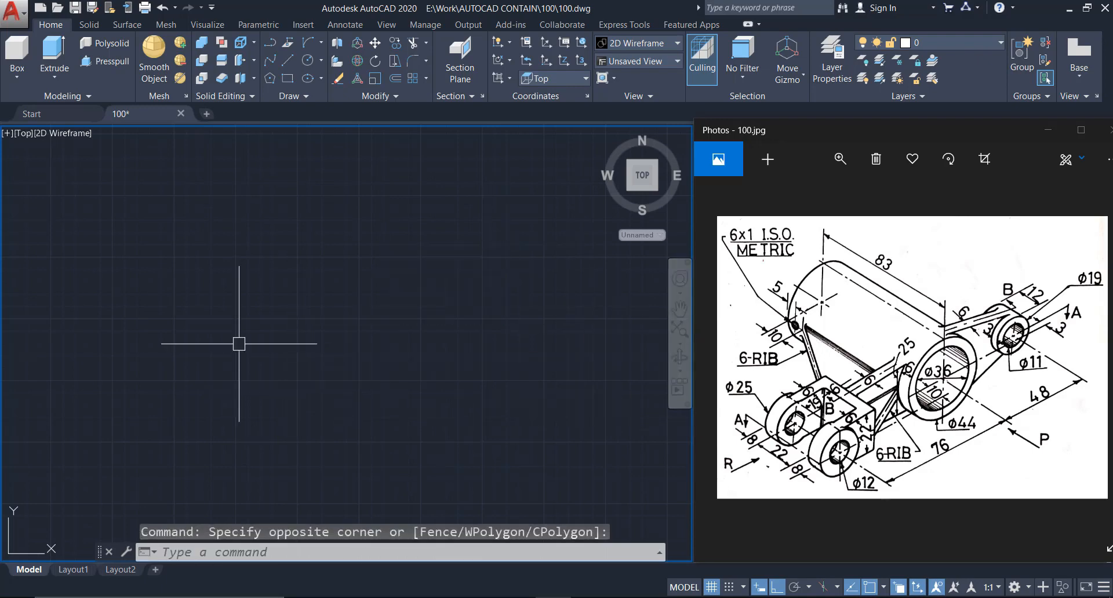
{"action": "left_click", "coordinate": [23, 137]}
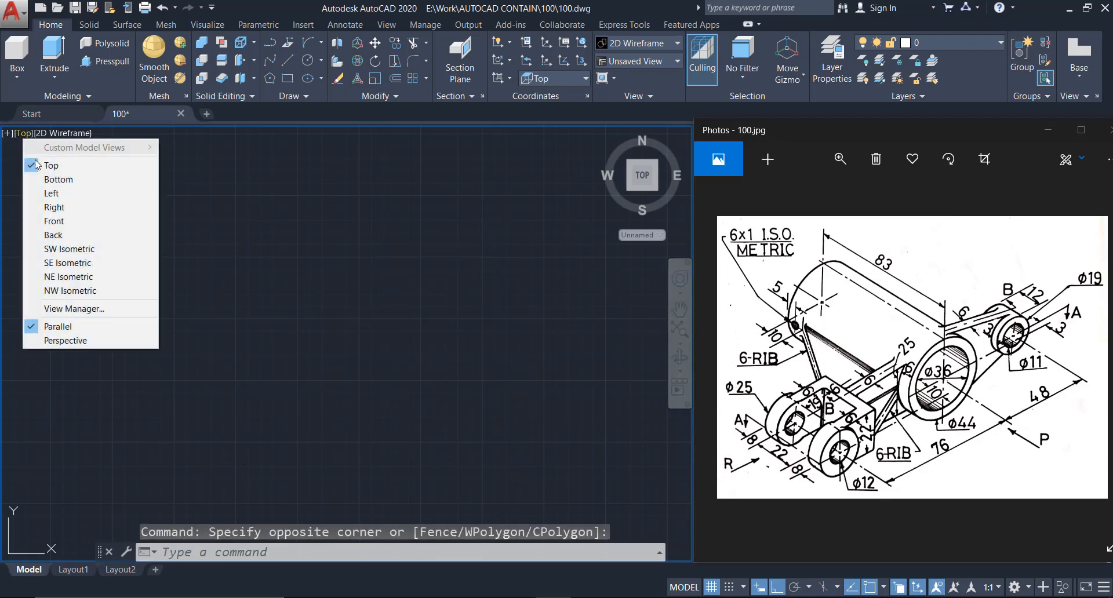
{"action": "left_click", "coordinate": [52, 219]}
{"action": "scroll", "coordinate": [297, 264], "scroll_direction": "down", "scroll_amount": 1}
{"action": "middle_click_drag", "start_coordinate": [297, 264], "coordinate": [128, 429]}
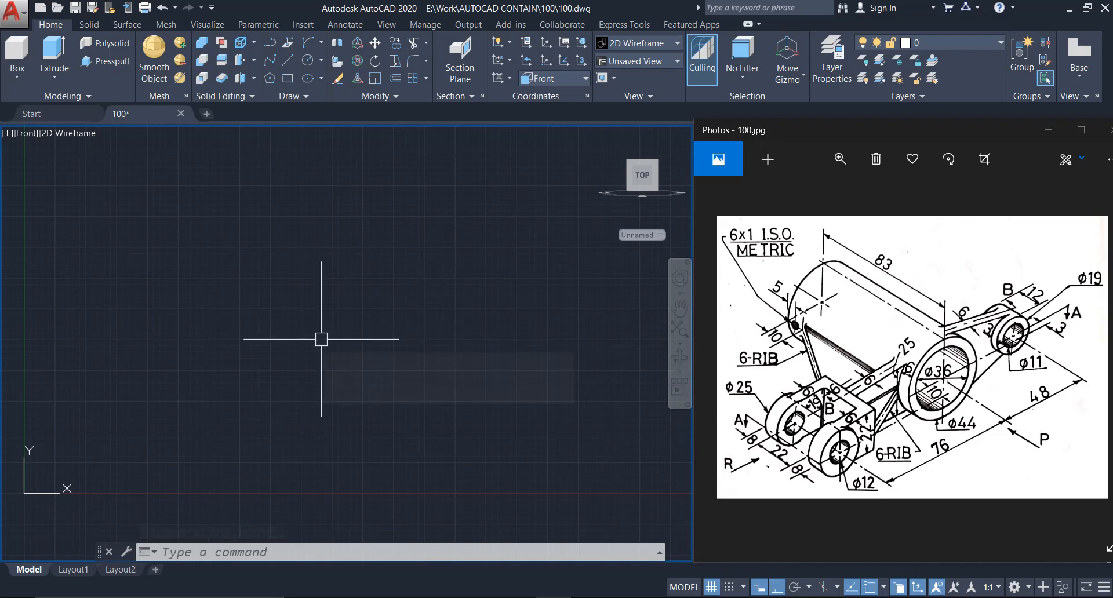
Draw a circle of diameter 44 in an open area of the front plane
{"action": "type", "text": "C"}
{"action": "key", "text": "Return"}
{"action": "left_click", "coordinate": [282, 297]}
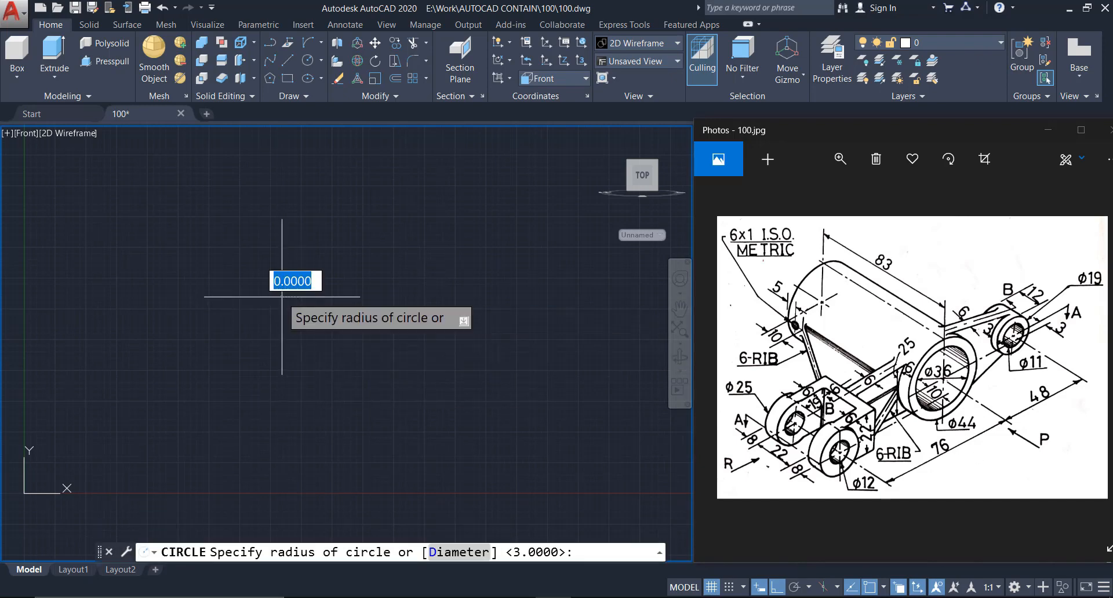
{"action": "type", "text": "d"}
{"action": "key", "text": "Return"}
{"action": "type", "text": "44"}
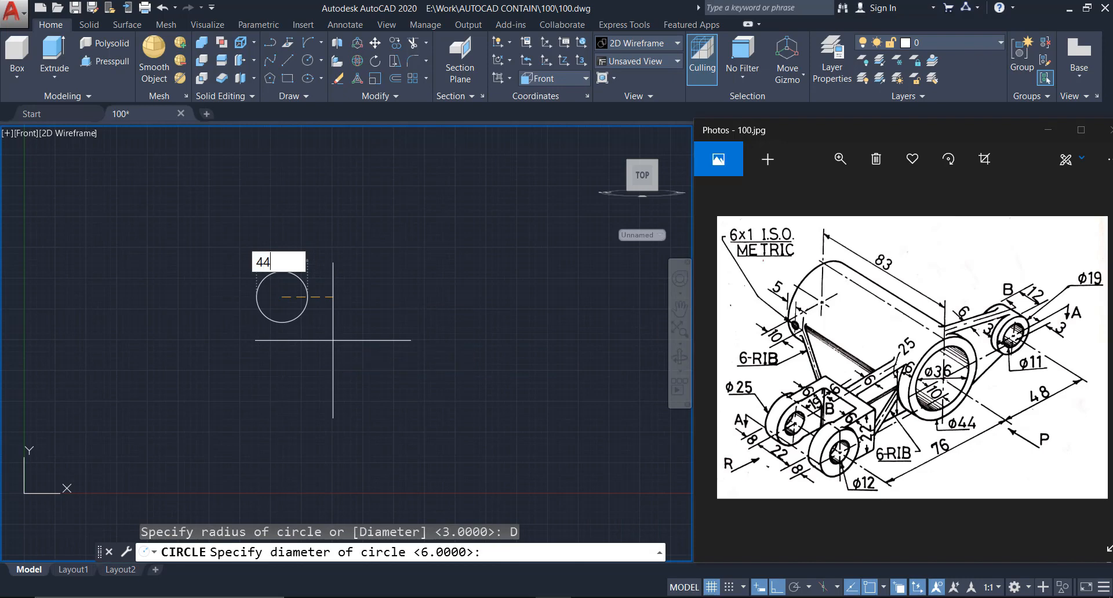
{"action": "key", "text": "Return"}
Draw a concentric circle of diameter 36 inside the 44-diameter circle
{"action": "type", "text": "C"}
{"action": "key", "text": "Return"}
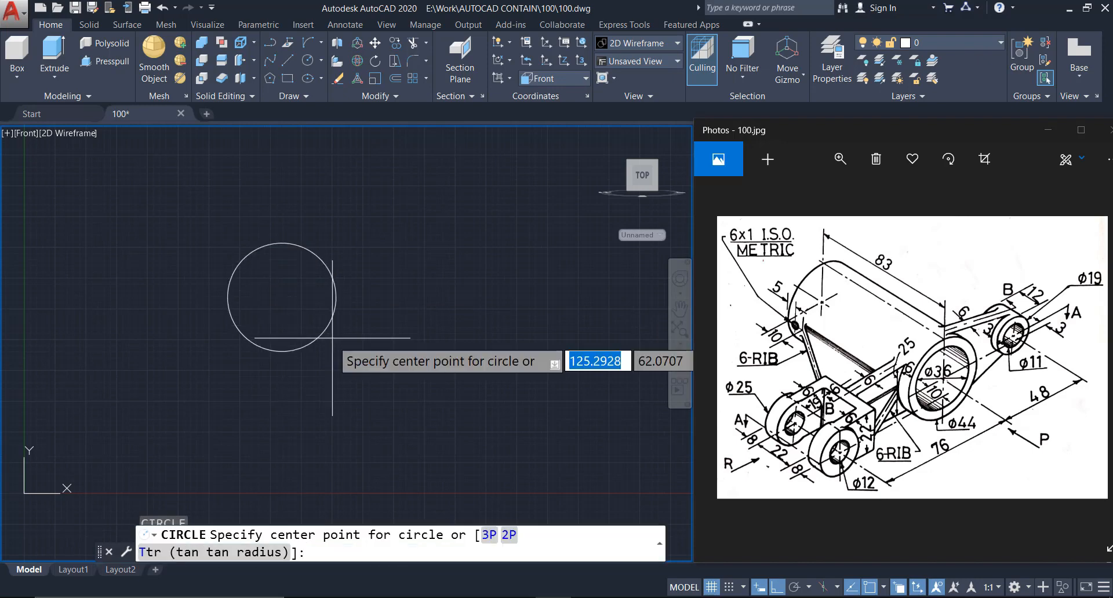
{"action": "left_click", "coordinate": [281, 296]}
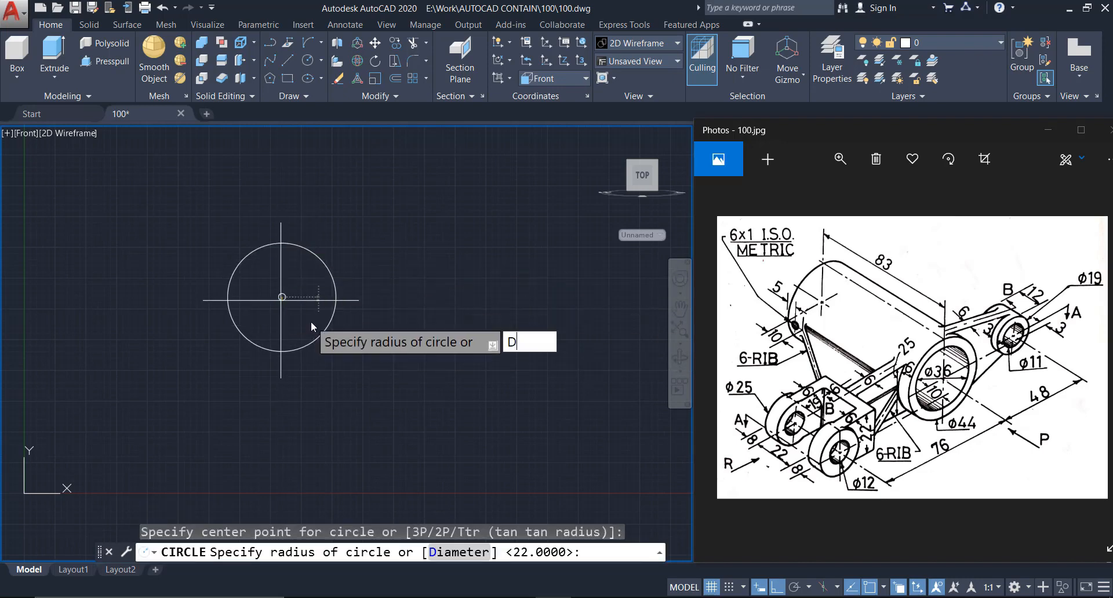
{"action": "type", "text": "d"}
{"action": "key", "text": "Return"}
{"action": "type", "text": "36"}
{"action": "key", "text": "Return"}
{"action": "scroll", "coordinate": [299, 261], "scroll_direction": "up", "scroll_amount": 3}
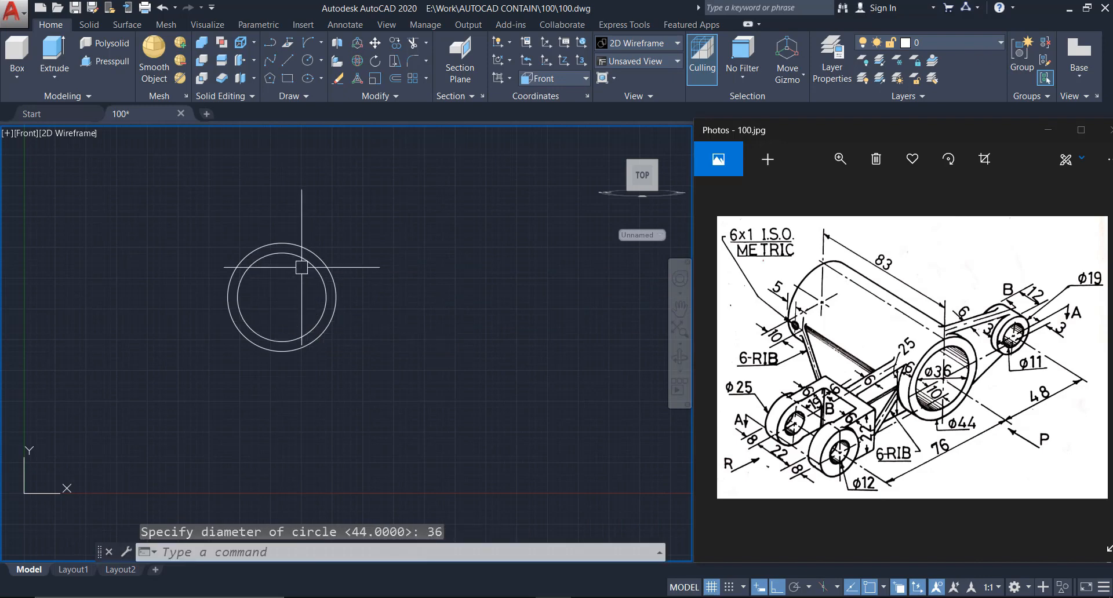
{"action": "middle_click_drag", "start_coordinate": [311, 307], "coordinate": [313, 309]}
Draw a horizontal line 48 long from the centre of the concentric circles toward the right
{"action": "type", "text": "l"}
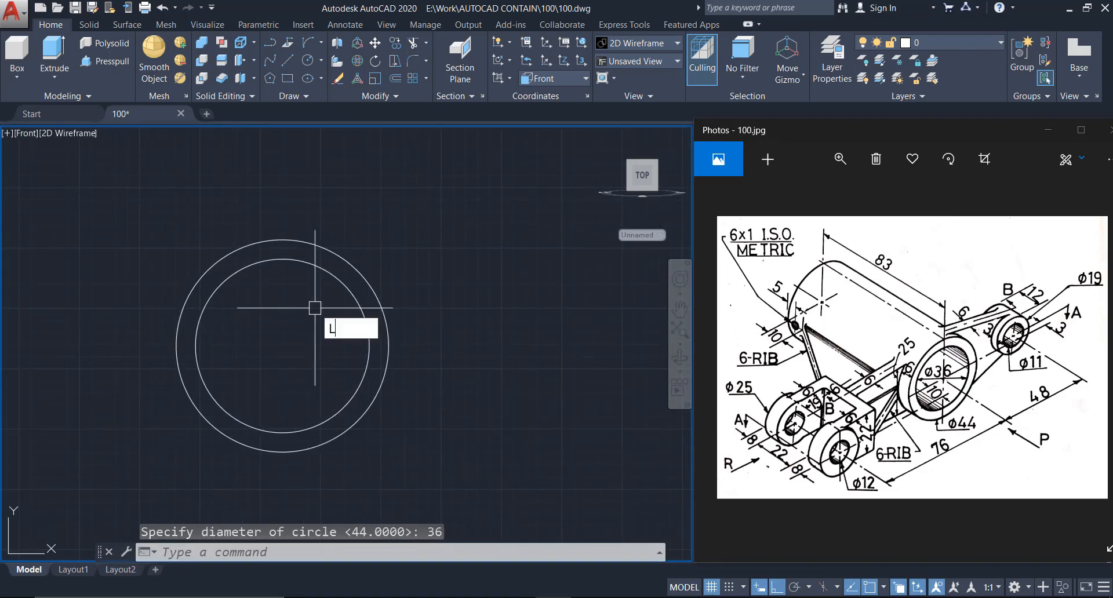
{"action": "key", "text": "Return"}
{"action": "left_click", "coordinate": [282, 346]}
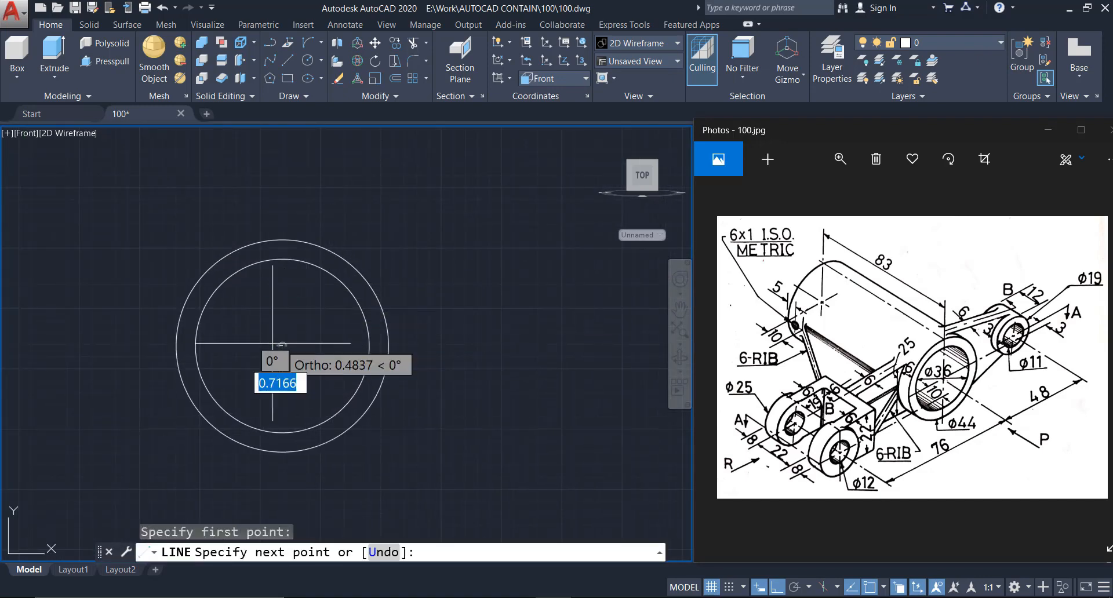
{"action": "scroll", "coordinate": [264, 348], "scroll_direction": "down", "scroll_amount": 1}
{"action": "type", "text": "48"}
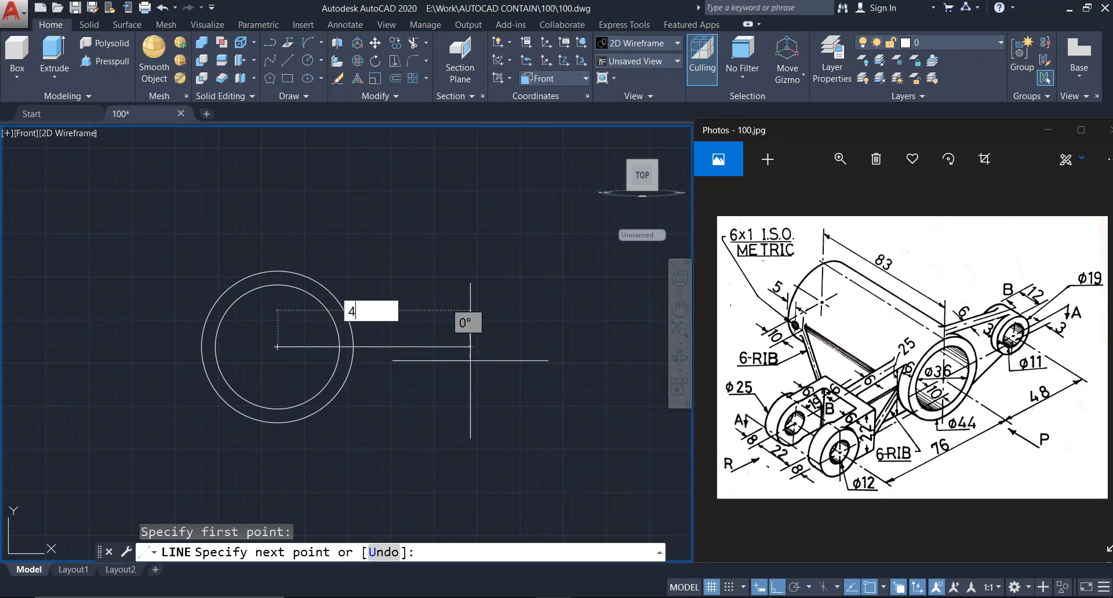
{"action": "key", "text": "Return"}
{"action": "key", "text": "Escape"}
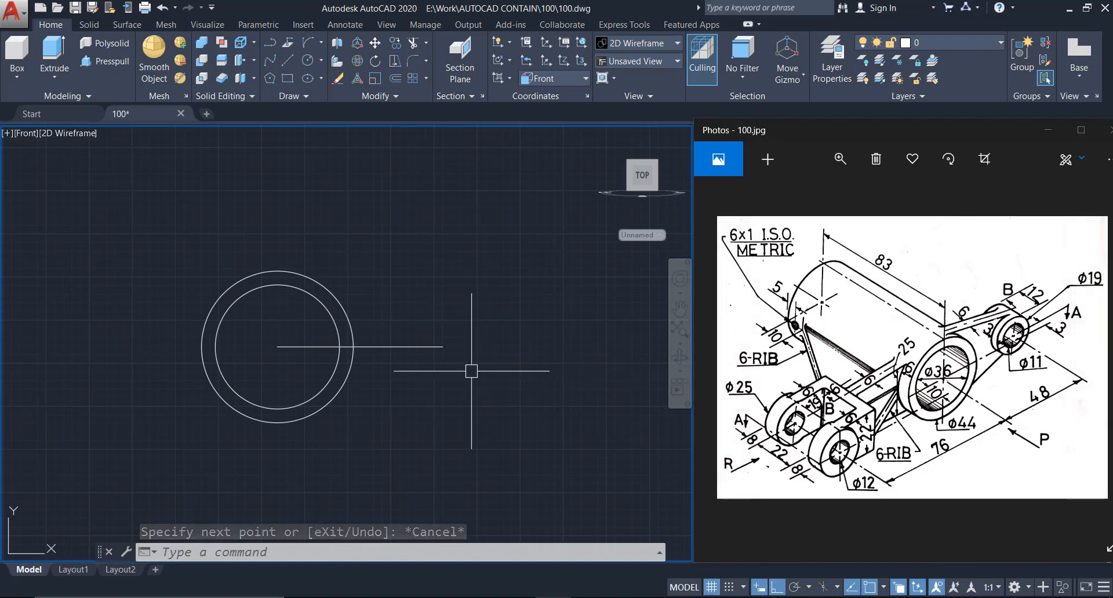
Draw a circle of diameter 19 centred on the free end of the 48-long line
{"action": "type", "text": "c"}
{"action": "key", "text": "Return"}
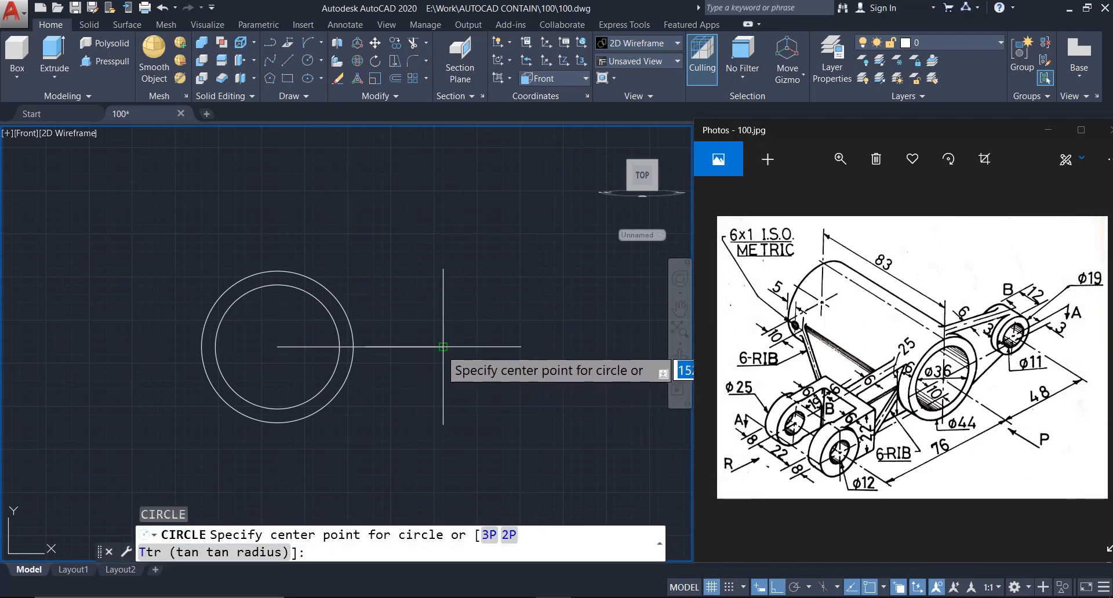
{"action": "left_click", "coordinate": [443, 346]}
{"action": "type", "text": "d"}
{"action": "key", "text": "Return"}
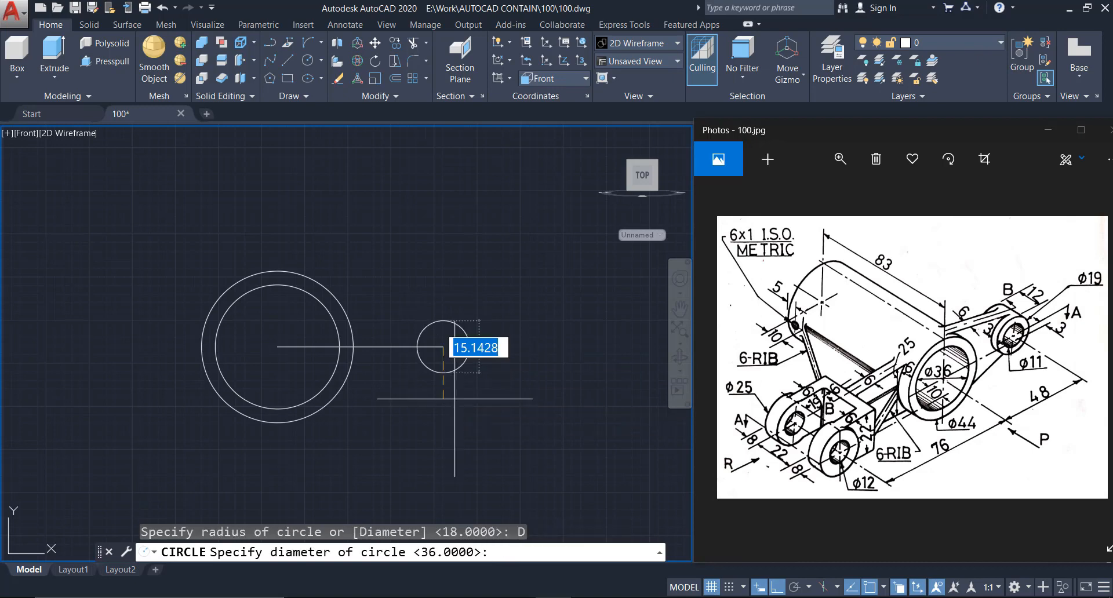
{"action": "type", "text": "22"}
{"action": "key", "text": "Return"}
Draw a concentric circle of diameter 11 inside the 19-diameter circle
{"action": "key", "text": "Return"}
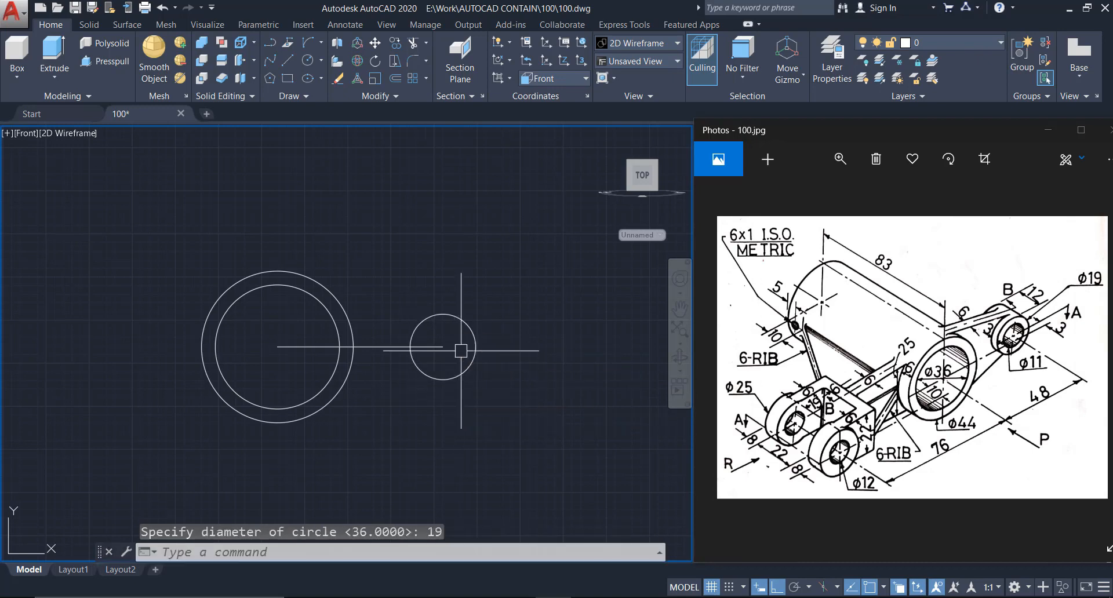
{"action": "scroll", "coordinate": [460, 343], "scroll_direction": "up", "scroll_amount": 4}
{"action": "key", "text": "Return"}
{"action": "left_click", "coordinate": [413, 353]}
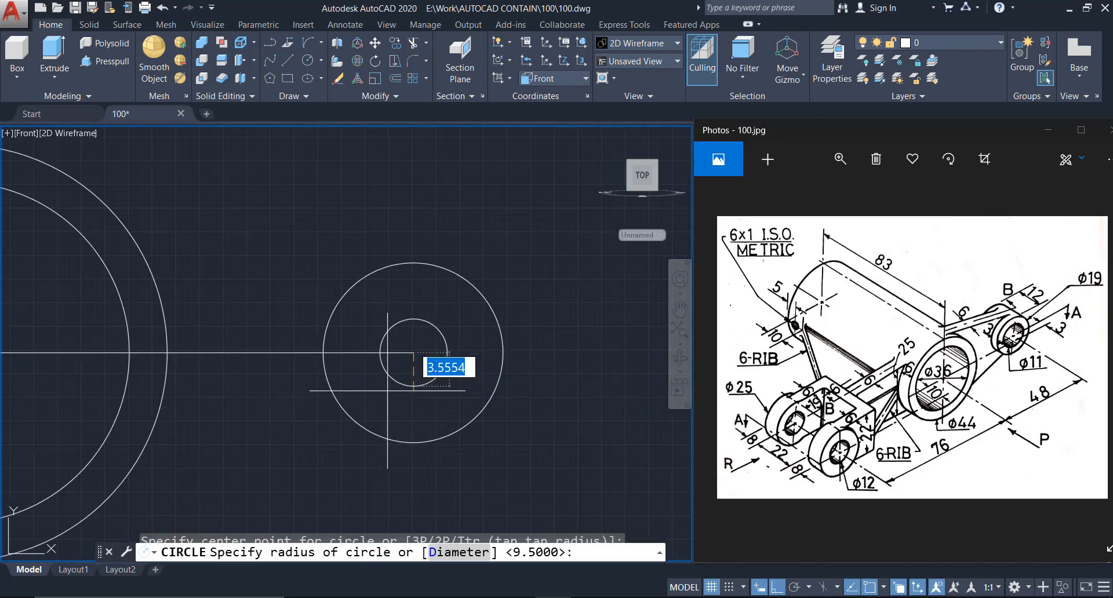
{"action": "type", "text": "d"}
{"action": "key", "text": "Return"}
{"action": "type", "text": "11"}
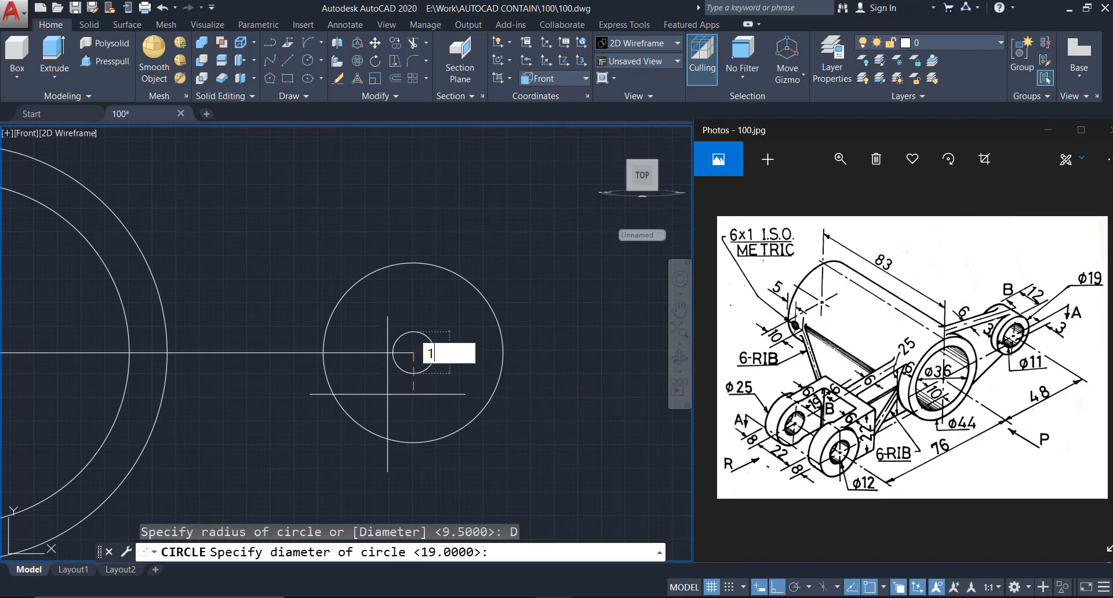
{"action": "key", "text": "Return"}
{"action": "scroll", "coordinate": [387, 394], "scroll_direction": "down", "scroll_amount": 2}
{"action": "mouse_move", "coordinate": [329, 420]}
{"action": "middle_mouse_down"}
{"action": "mouse_move", "coordinate": [373, 408]}
{"action": "mouse_move", "coordinate": [432, 429]}
{"action": "middle_mouse_up"}
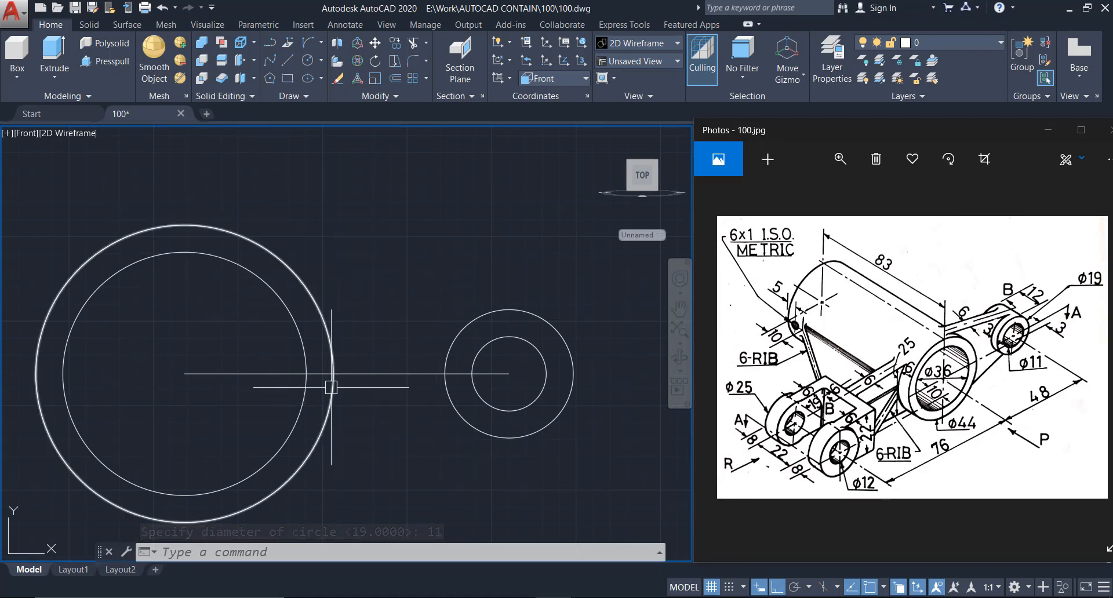
{"action": "middle_click_drag", "start_coordinate": [412, 374], "coordinate": [419, 415]}
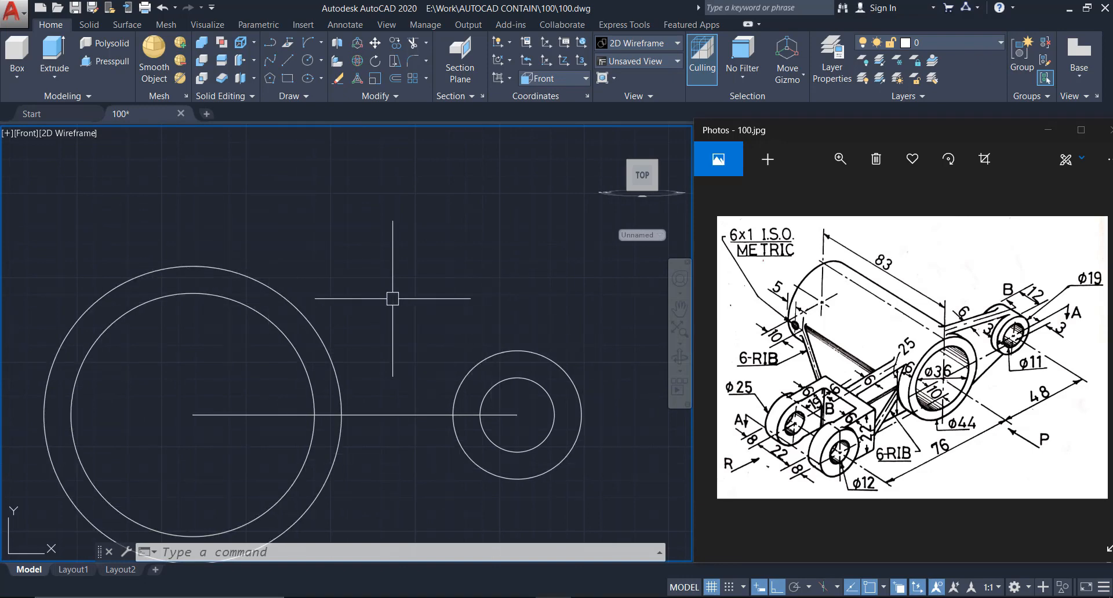
Draw a long horizontal line above the circles, reaching from the large pair to just past the small pair
{"action": "type", "text": "l"}
{"action": "key", "text": "Return"}
{"action": "scroll", "coordinate": [325, 283], "scroll_direction": "down", "scroll_amount": 2}
{"action": "left_click", "coordinate": [134, 222]}
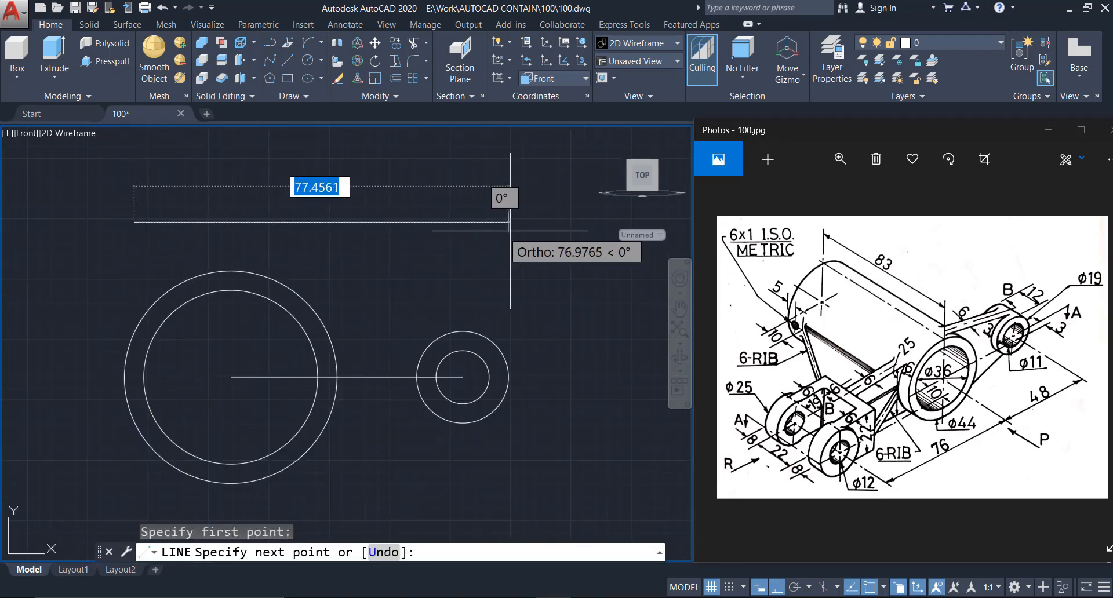
{"action": "left_click", "coordinate": [530, 228]}
{"action": "key", "text": "Escape"}
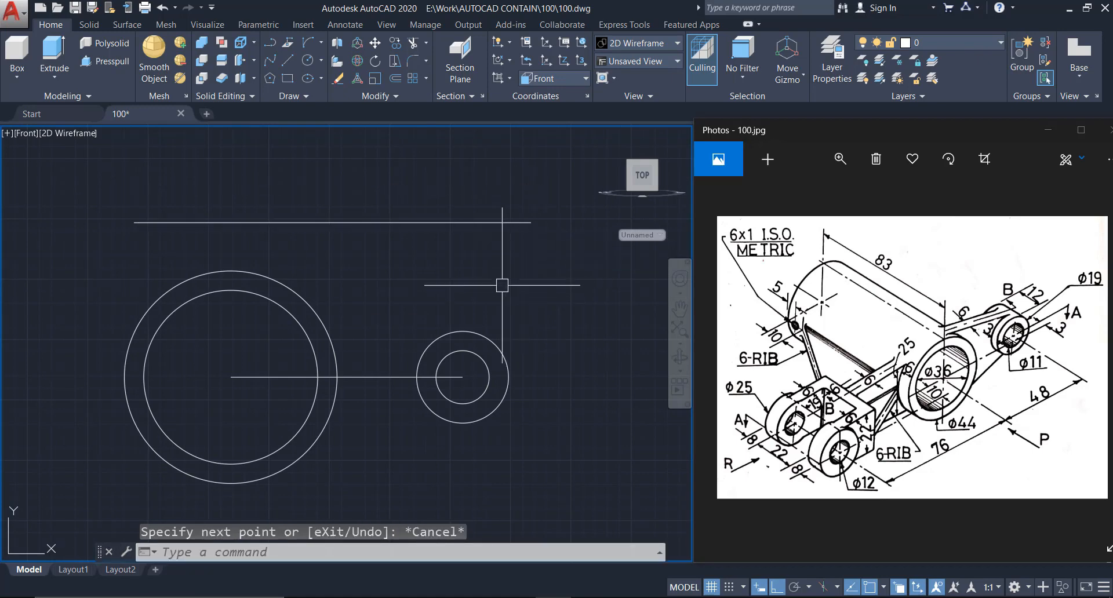
Apply Tangent constraints between the upper line and the outer circles of both the small and the large pair
{"action": "left_click", "coordinate": [265, 27]}
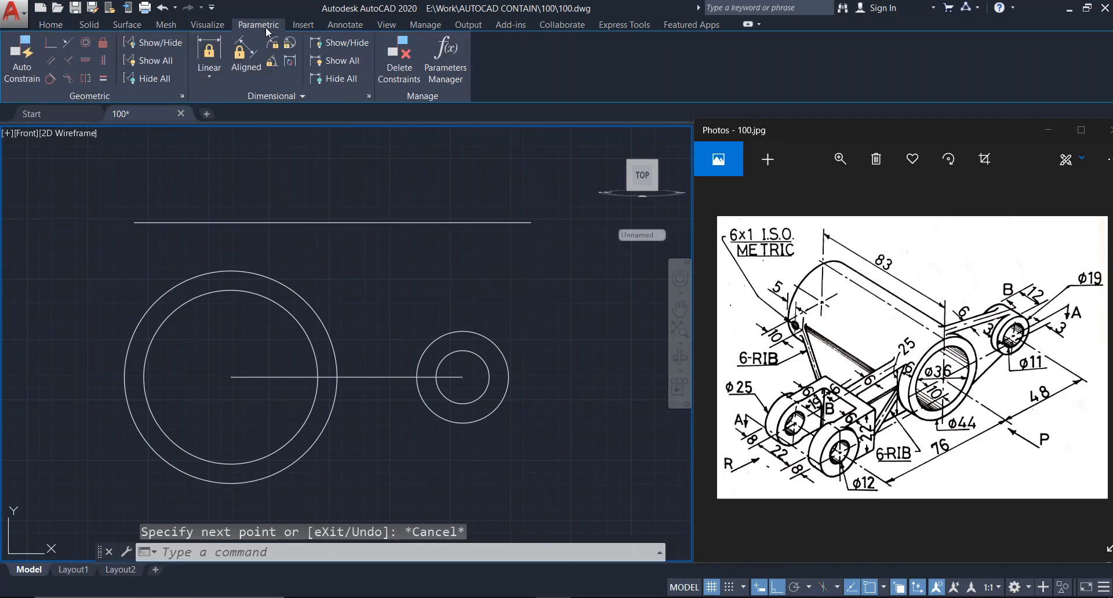
{"action": "left_click", "coordinate": [50, 79]}
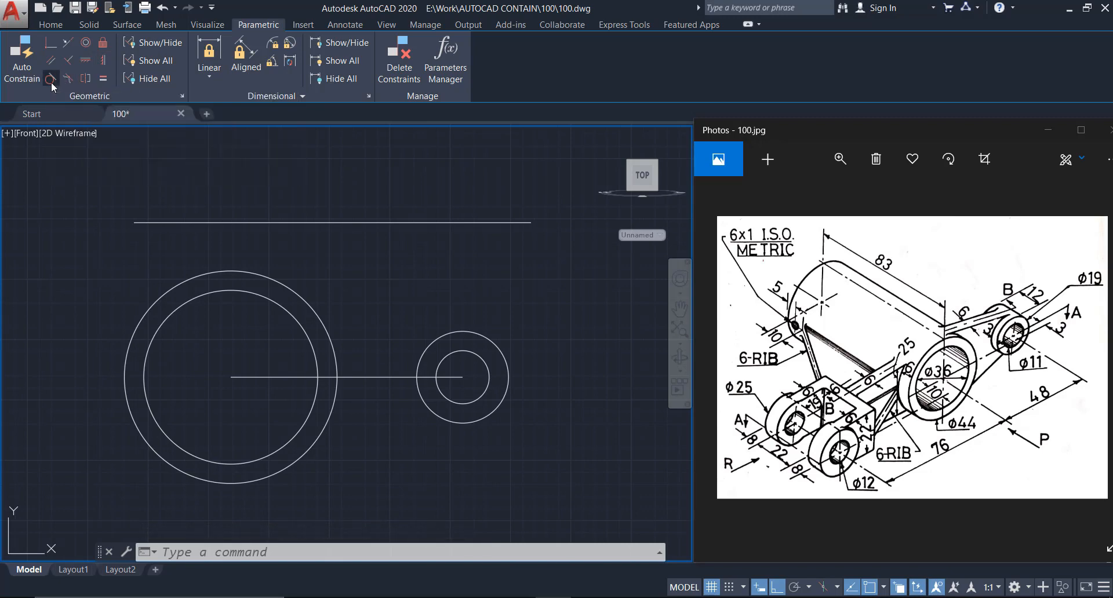
{"action": "left_click", "coordinate": [469, 336]}
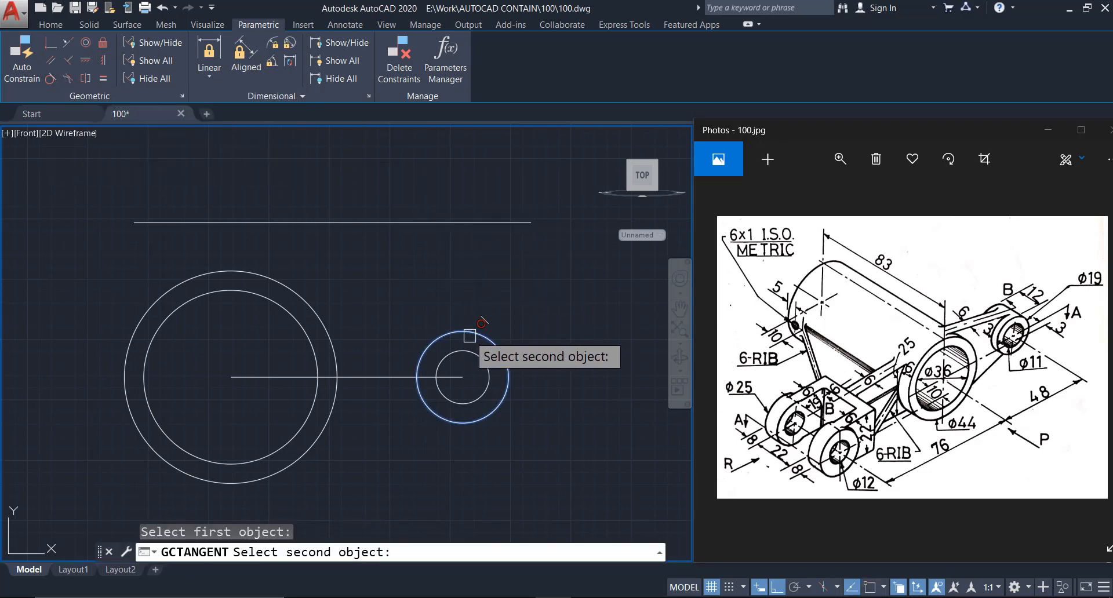
{"action": "left_click", "coordinate": [487, 220]}
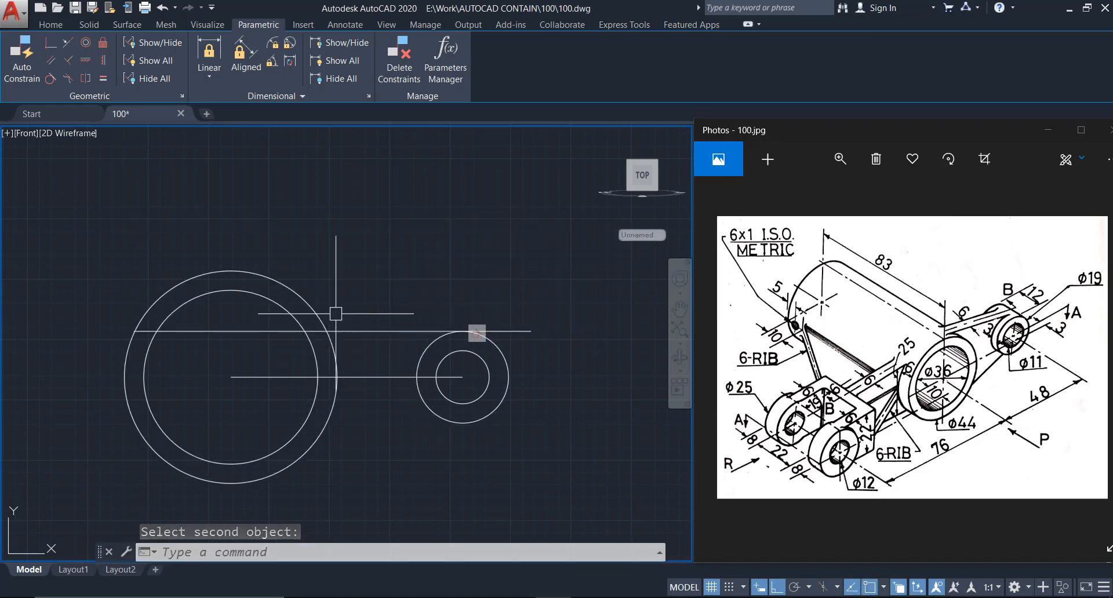
{"action": "left_click", "coordinate": [49, 80]}
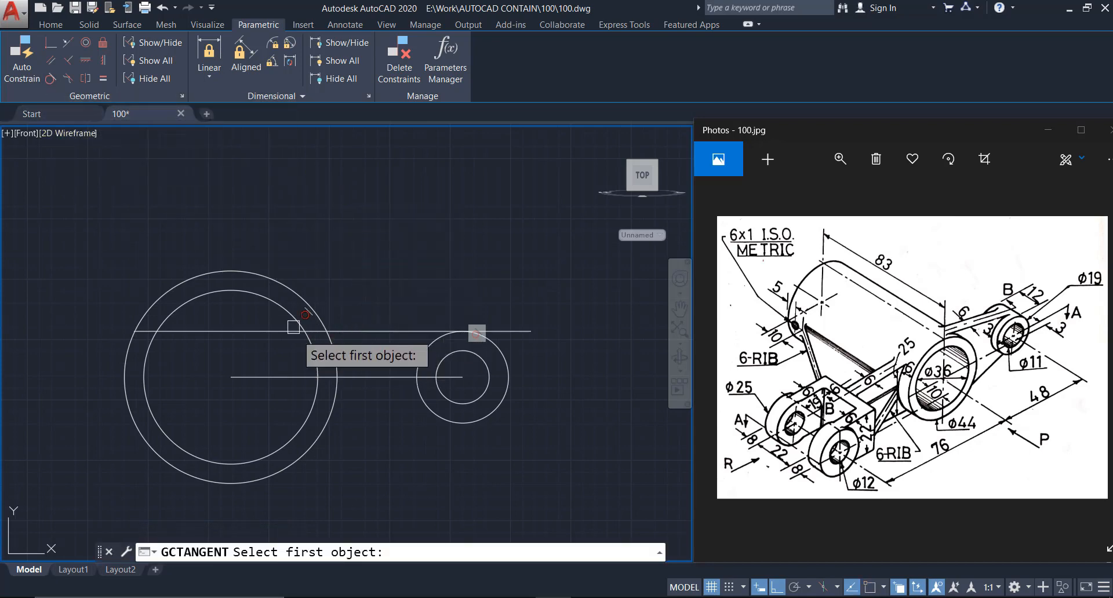
{"action": "left_click", "coordinate": [291, 286]}
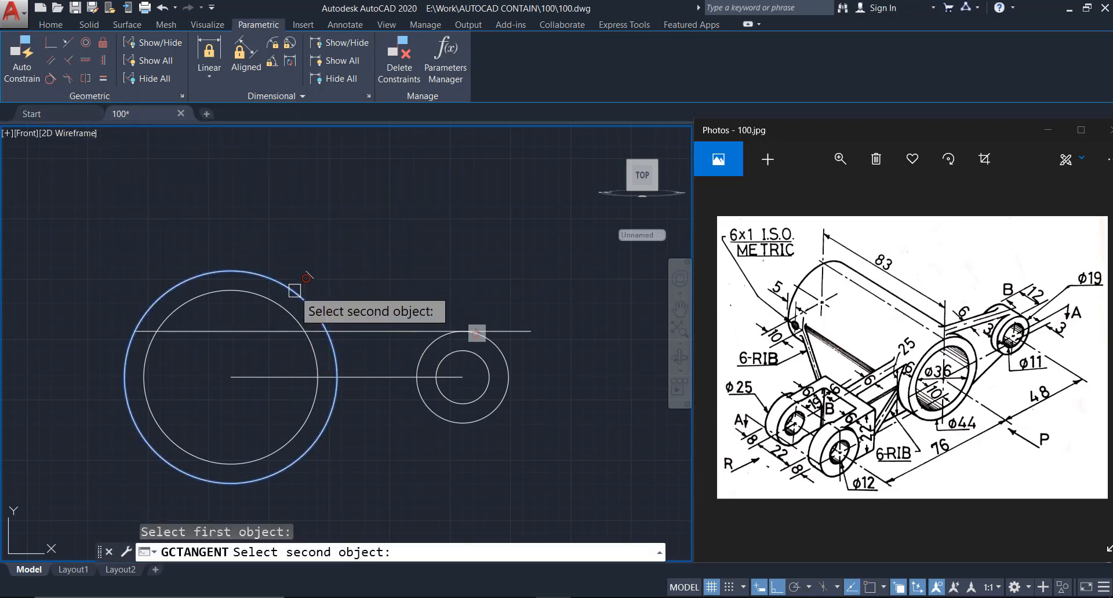
{"action": "left_click", "coordinate": [271, 335]}
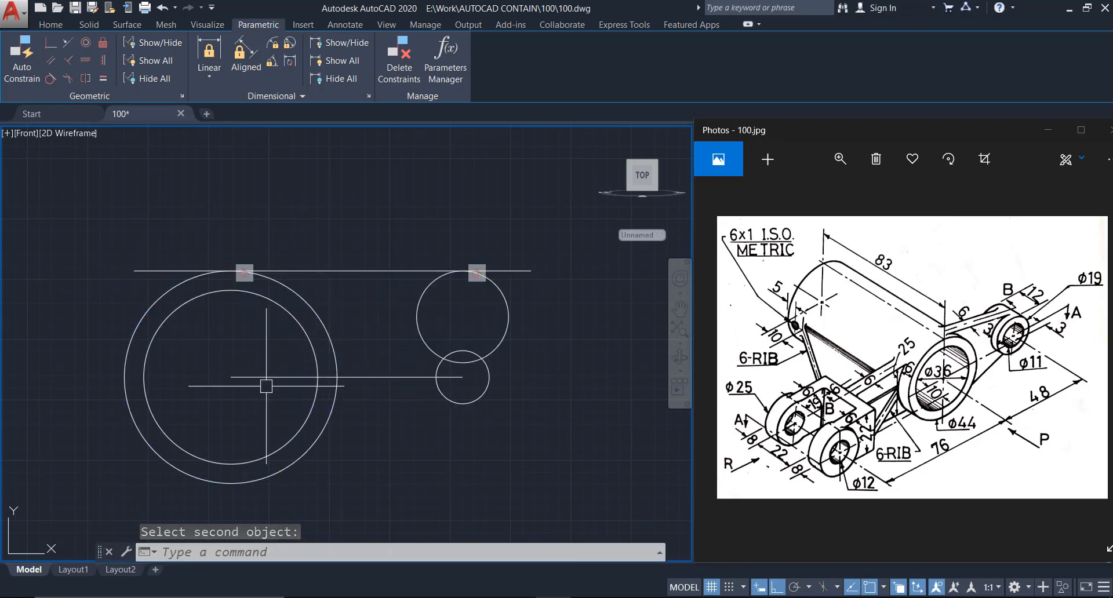
Lock the large 44-diameter circle in place with a Fix constraint
{"action": "left_click", "coordinate": [461, 272]}
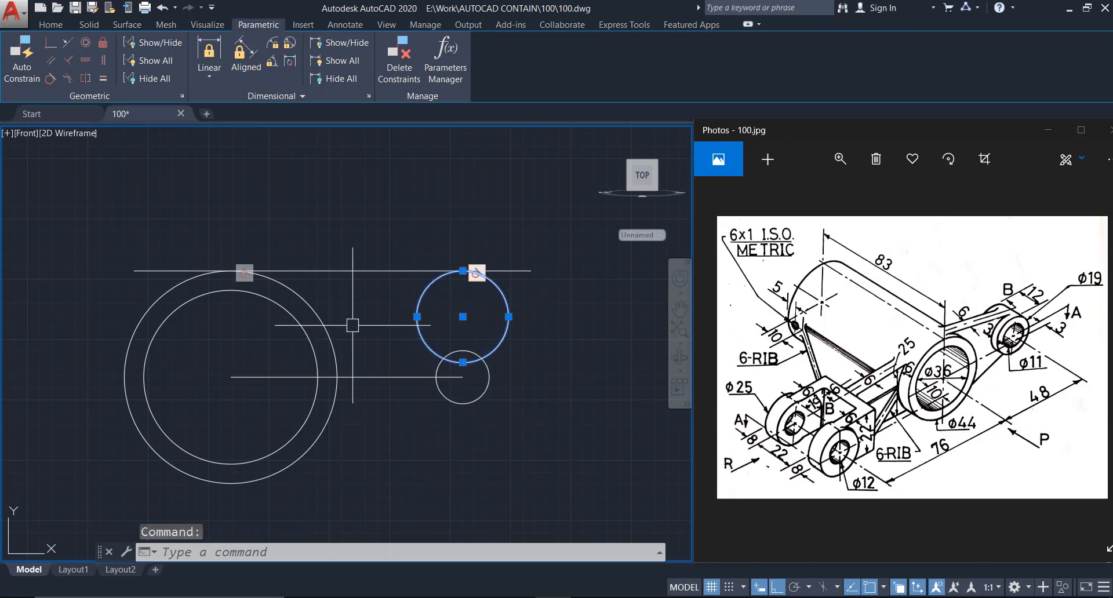
{"action": "key", "text": "Escape"}
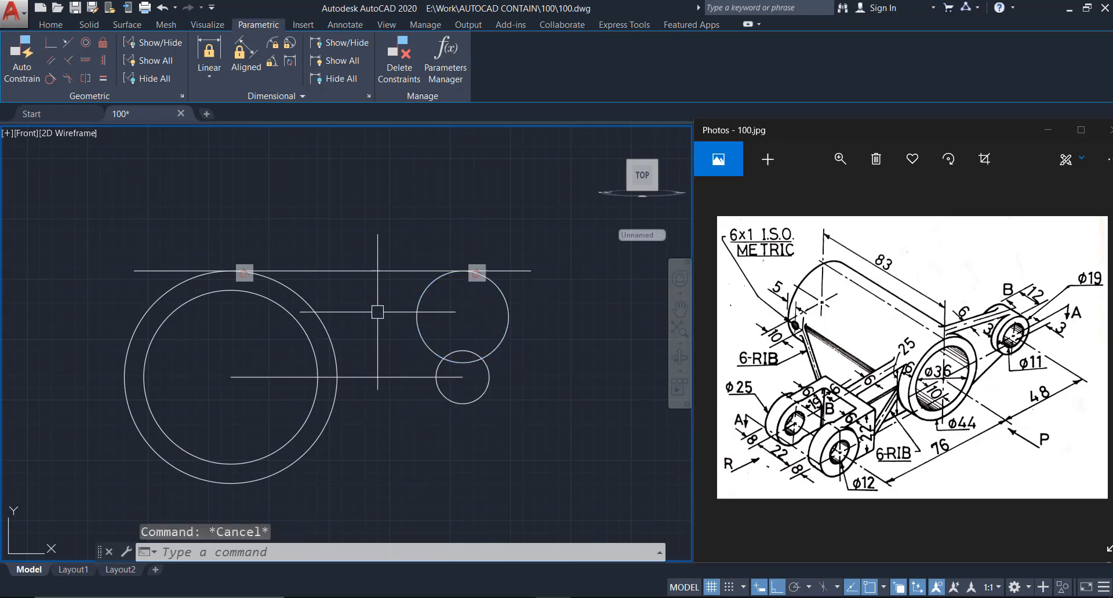
{"action": "left_click", "coordinate": [103, 44]}
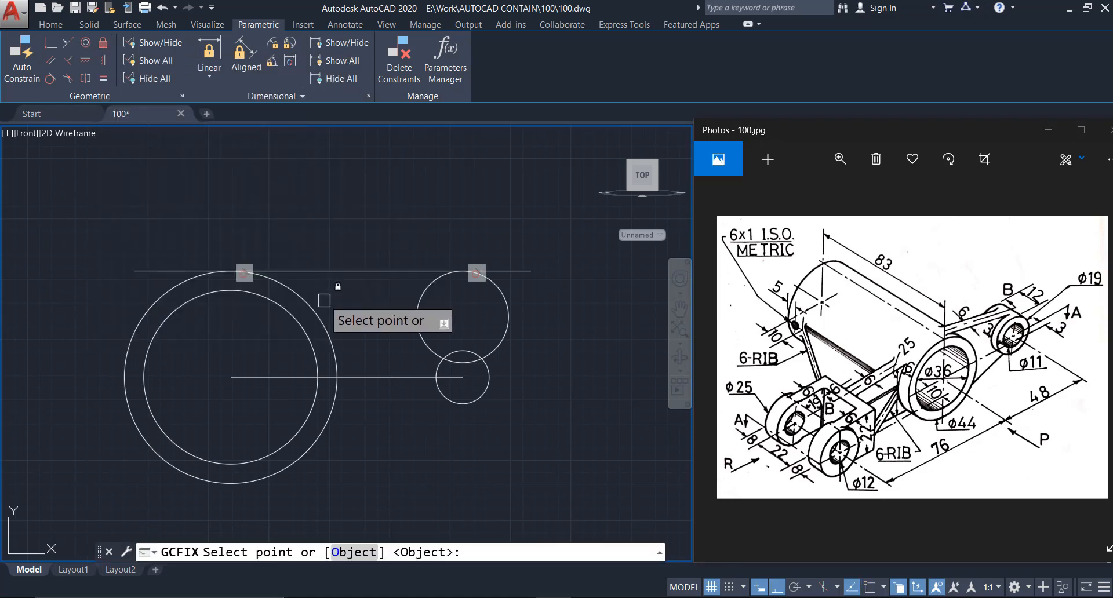
{"action": "left_click", "coordinate": [320, 318]}
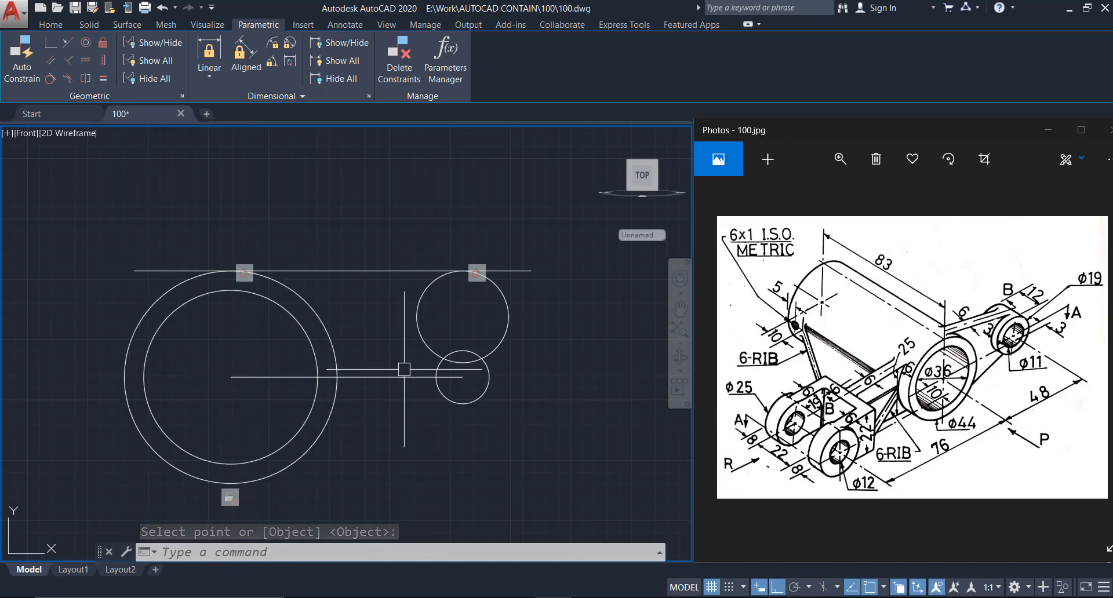
Move the 19-diameter circle by its centre onto the centre of the 11-diameter circle
{"action": "left_click", "coordinate": [509, 317]}
{"action": "type", "text": "m"}
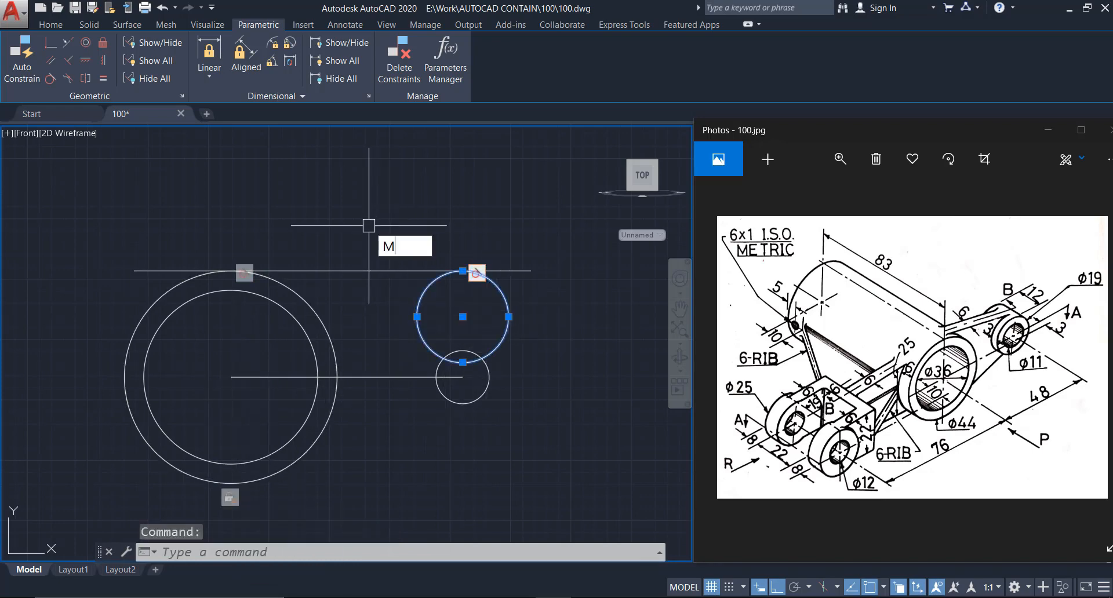
{"action": "key", "text": "Return"}
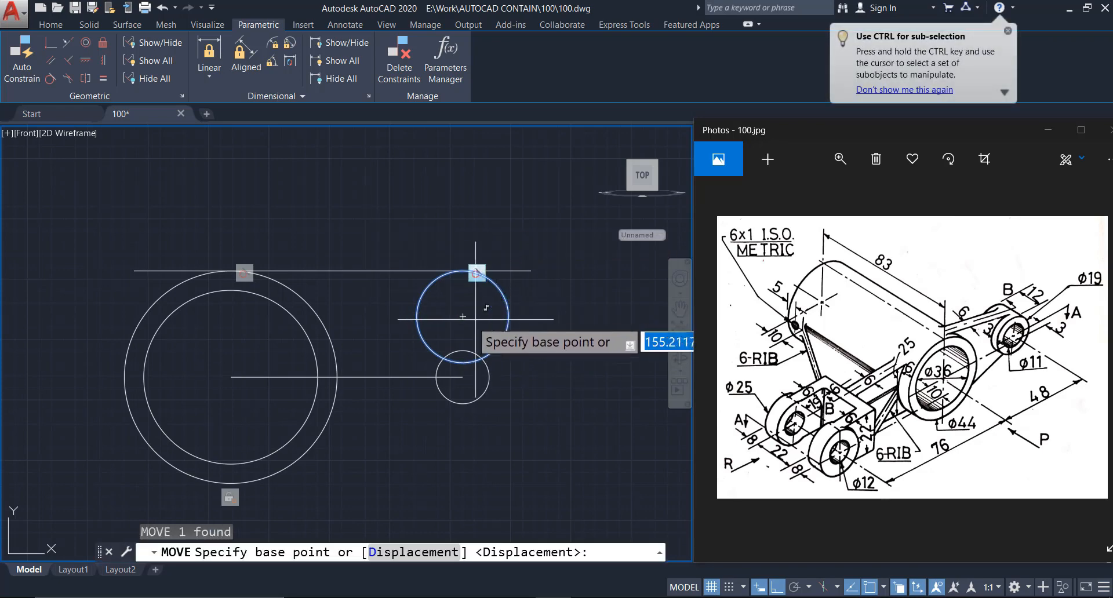
{"action": "left_click", "coordinate": [462, 316]}
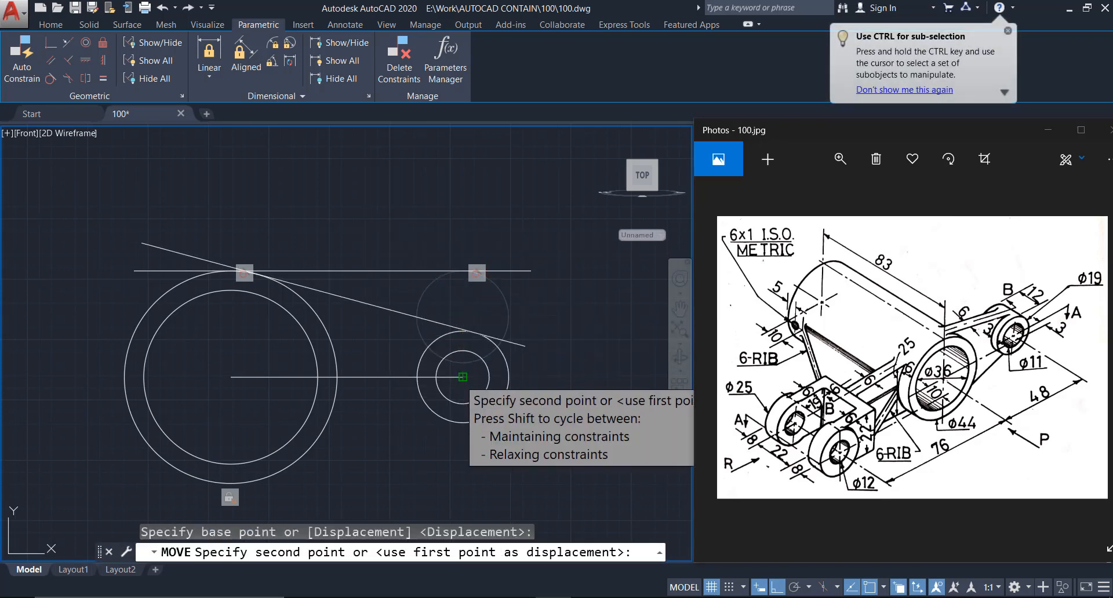
{"action": "left_click", "coordinate": [462, 377]}
{"action": "middle_click_drag", "start_coordinate": [385, 296], "coordinate": [398, 277]}
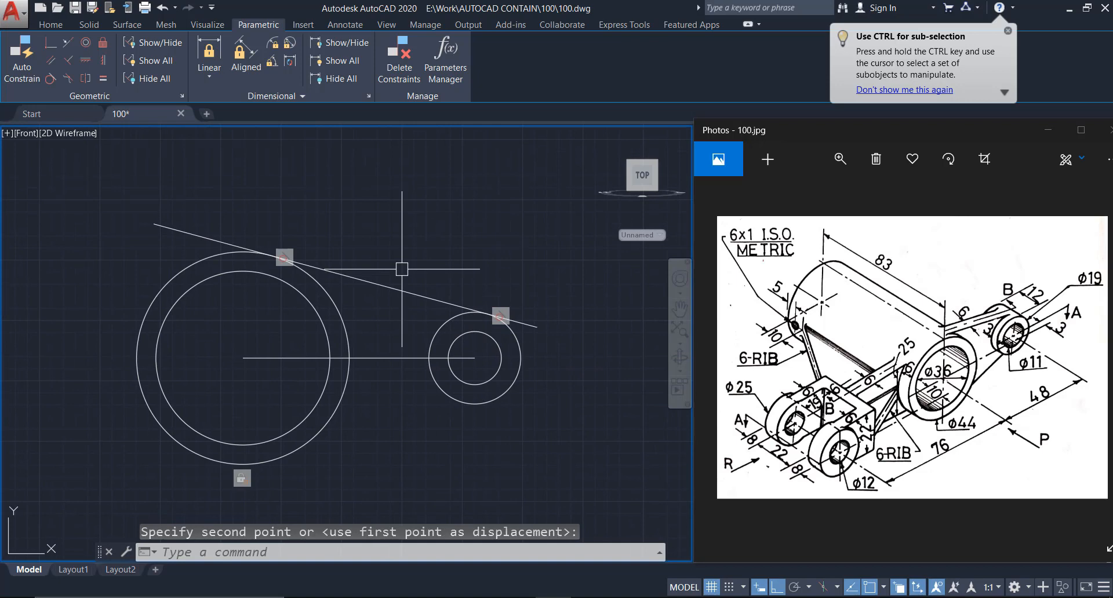
{"action": "key", "text": "Escape"}
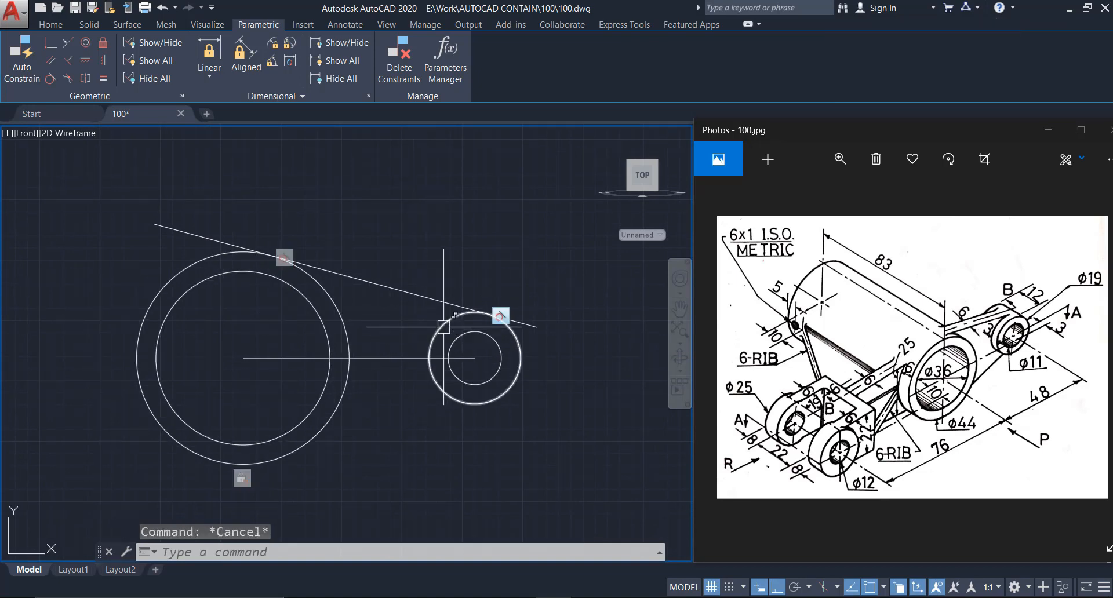
Trim both ends of the upper tangent line where they overshoot the large and small outer circles
{"action": "type", "text": "TR"}
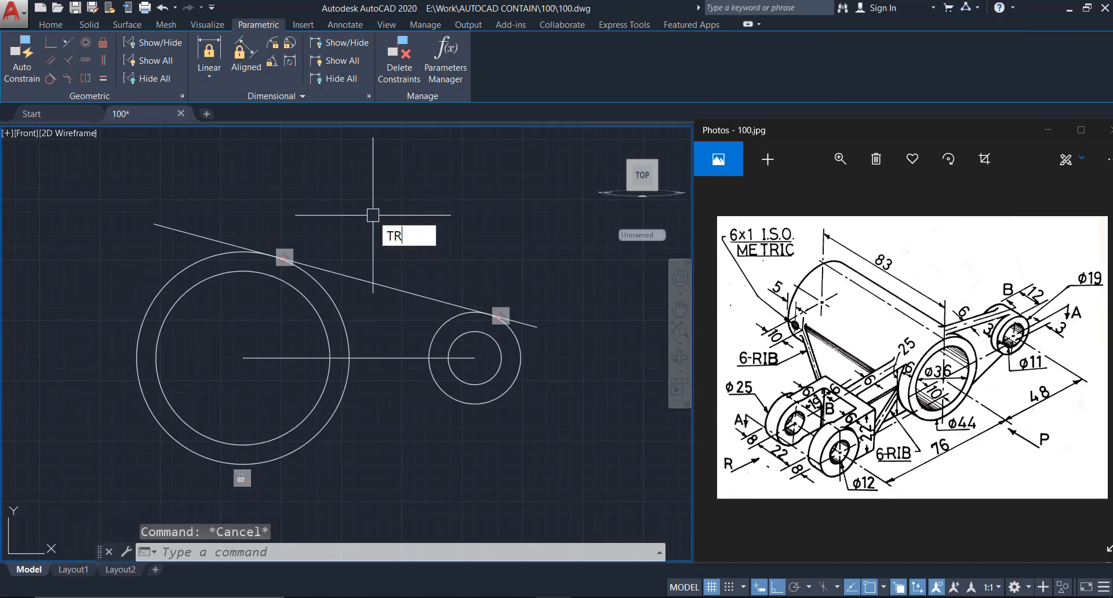
{"action": "key", "text": "Return"}
{"action": "key", "text": "Return"}
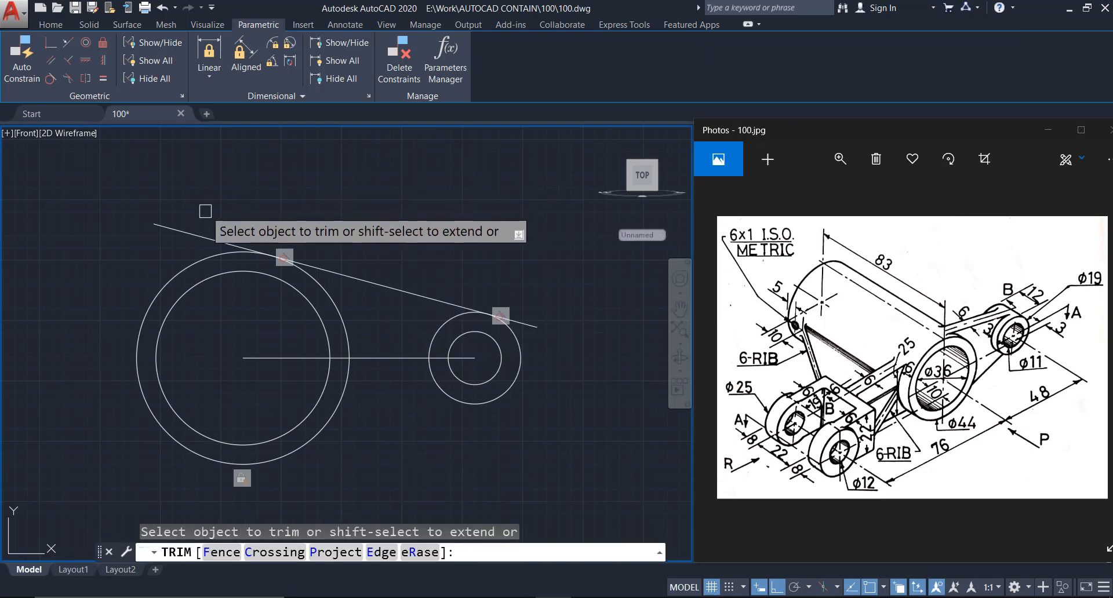
{"action": "left_click", "coordinate": [193, 226]}
{"action": "left_click", "coordinate": [192, 213]}
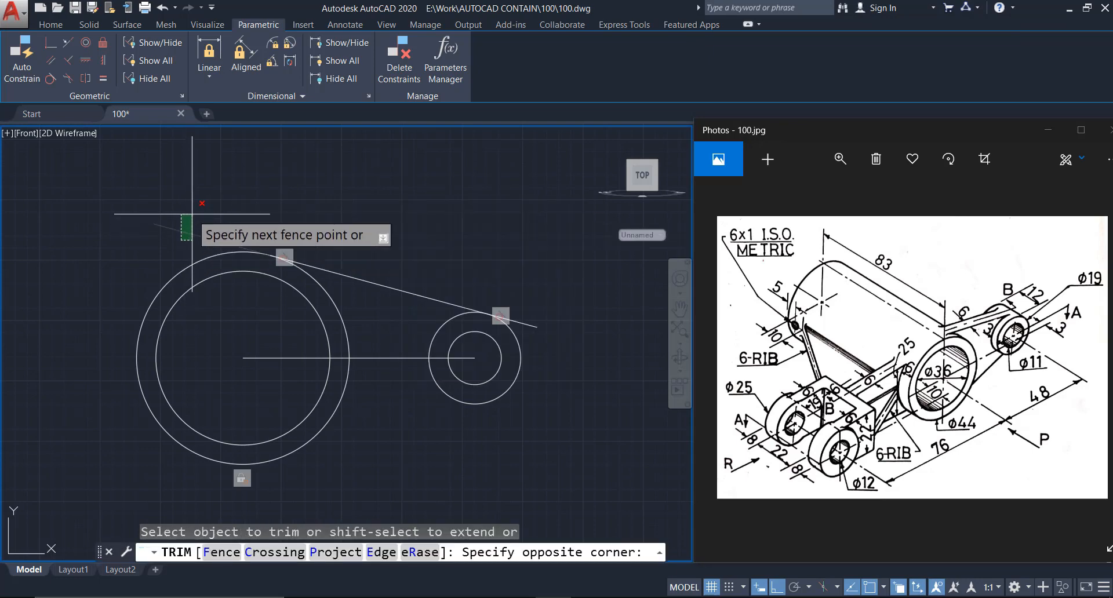
{"action": "left_click", "coordinate": [526, 325]}
{"action": "key", "text": "Escape"}
Mirror the upper tangent line about the horizontal centreline through the circle centres, keeping the source line
{"action": "left_click", "coordinate": [410, 312]}
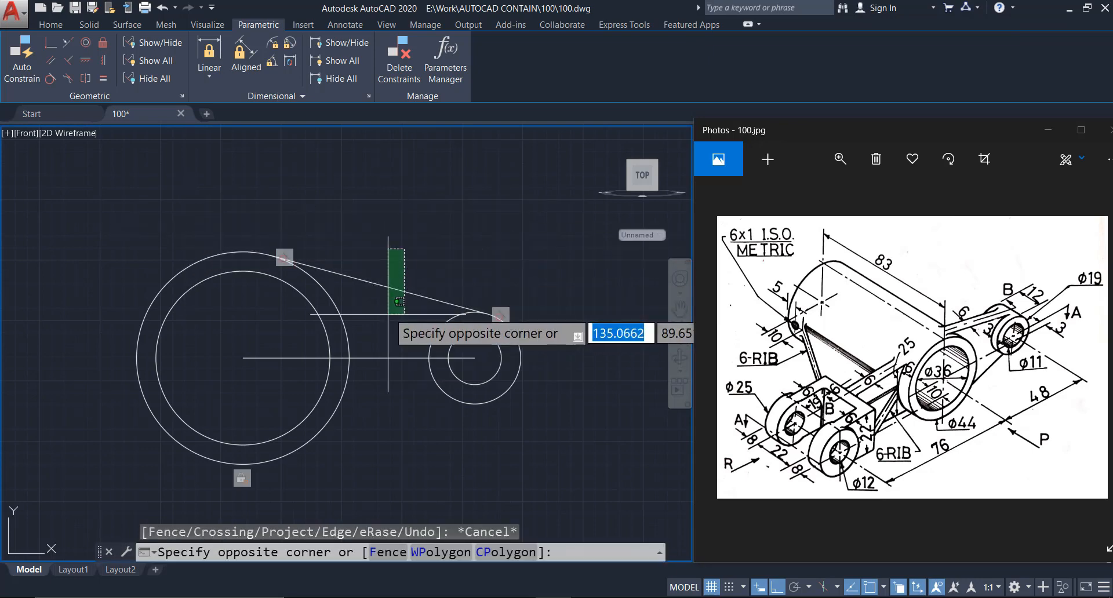
{"action": "left_click", "coordinate": [367, 237]}
{"action": "type", "text": "MI"}
{"action": "key", "text": "Return"}
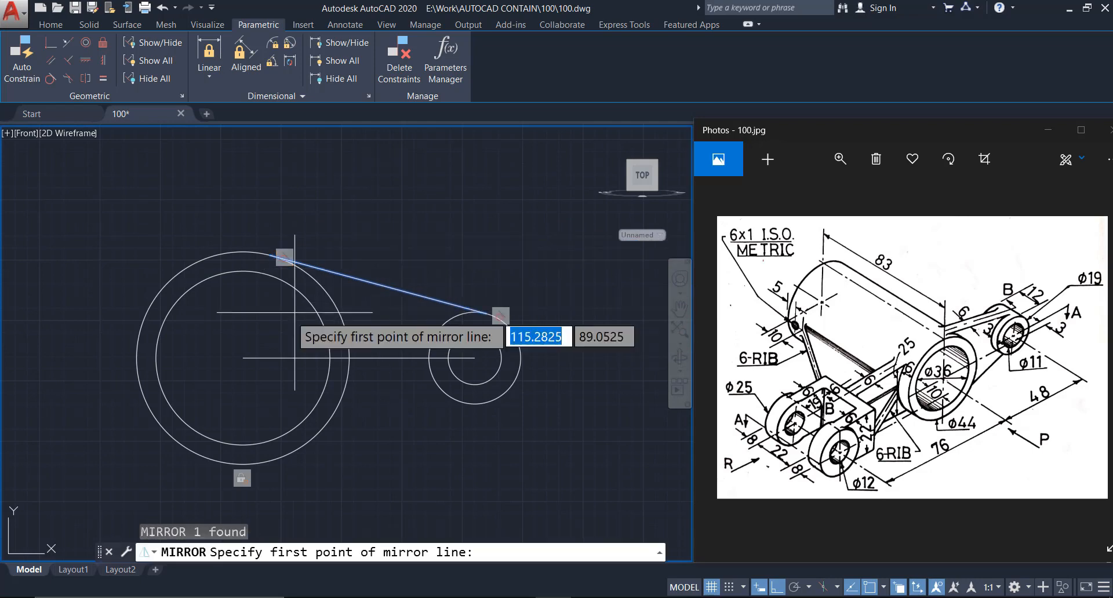
{"action": "left_click", "coordinate": [244, 357]}
{"action": "left_click", "coordinate": [55, 358]}
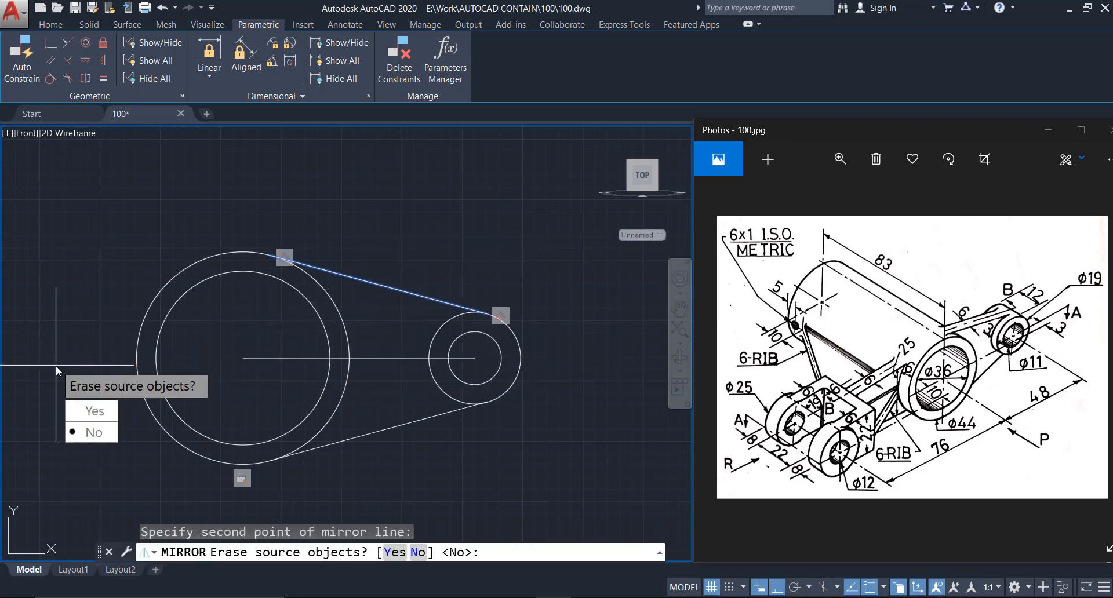
{"action": "key", "text": "Return"}
{"action": "middle_click_drag", "start_coordinate": [346, 370], "coordinate": [462, 367]}
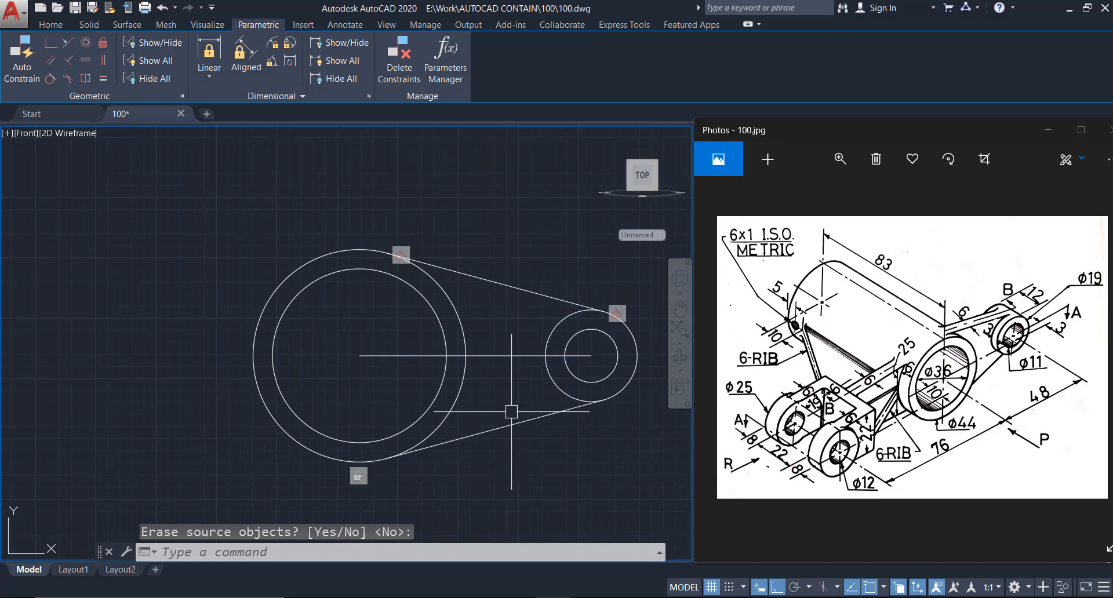
Draw a 76-long horizontal line from the large circles' centre, leading away from the small boss
{"action": "scroll", "coordinate": [494, 378], "scroll_direction": "down", "scroll_amount": 2}
{"action": "middle_click_drag", "start_coordinate": [377, 392], "coordinate": [431, 353]}
{"action": "scroll", "coordinate": [431, 353], "scroll_direction": "down", "scroll_amount": 2}
{"action": "scroll", "coordinate": [430, 353], "scroll_direction": "up", "scroll_amount": 2}
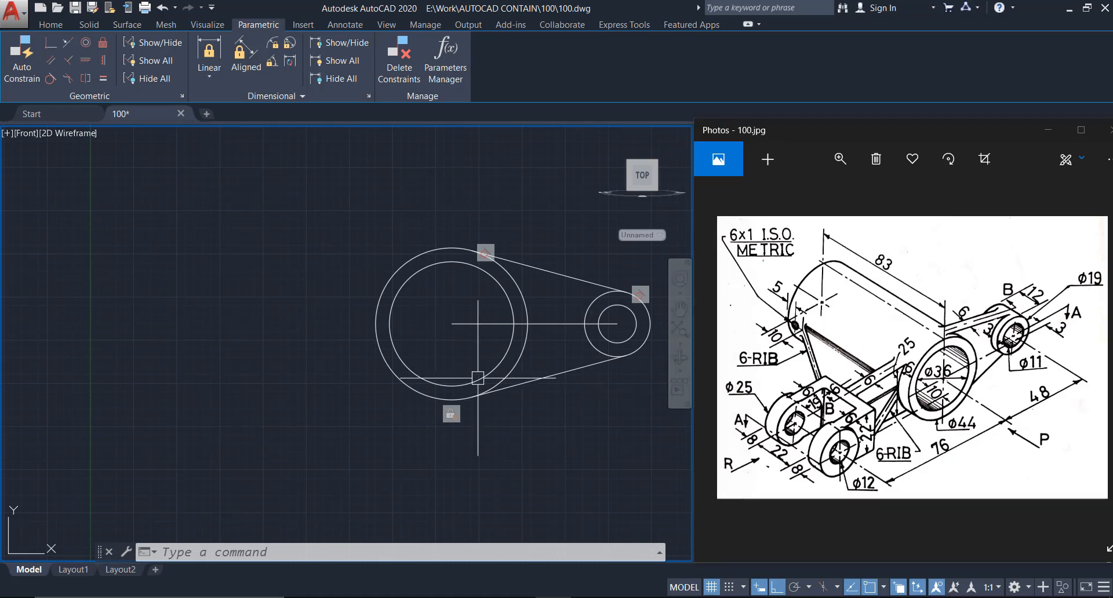
{"action": "type", "text": "l"}
{"action": "key", "text": "Return"}
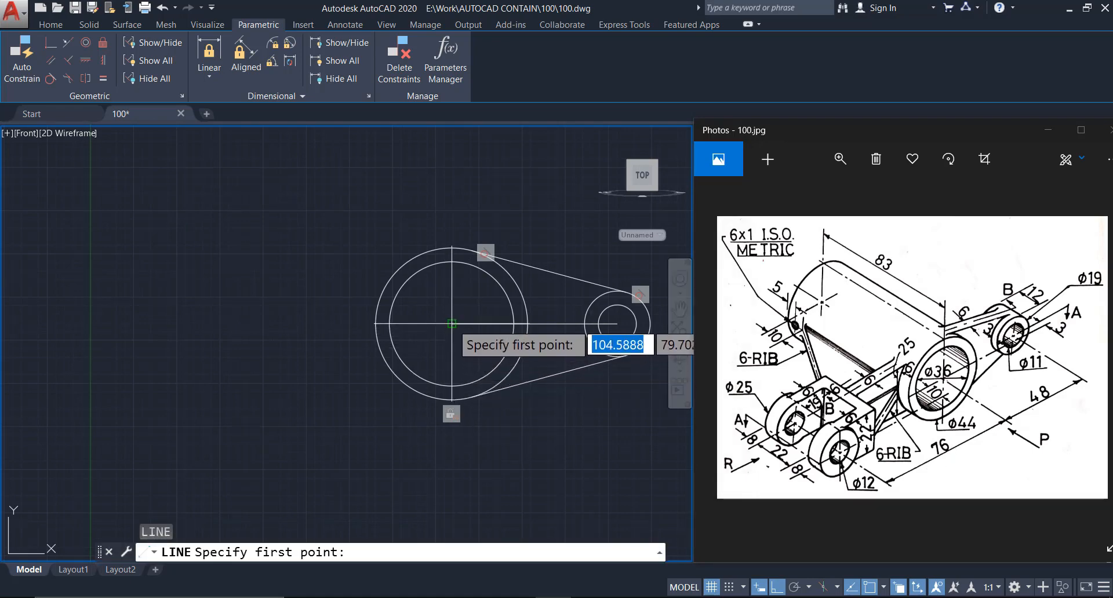
{"action": "left_click", "coordinate": [453, 325]}
{"action": "type", "text": "76"}
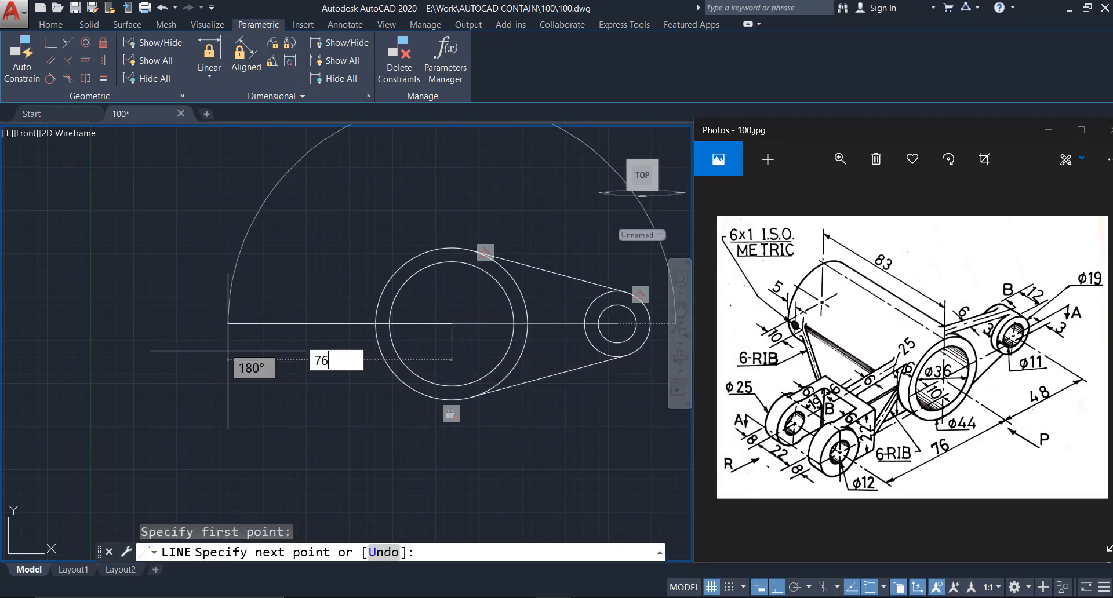
{"action": "key", "text": "Return"}
{"action": "key", "text": "Escape"}
Draw a circle of diameter 12 centred on the free end of the 76-long line
{"action": "scroll", "coordinate": [186, 323], "scroll_direction": "up", "scroll_amount": 5}
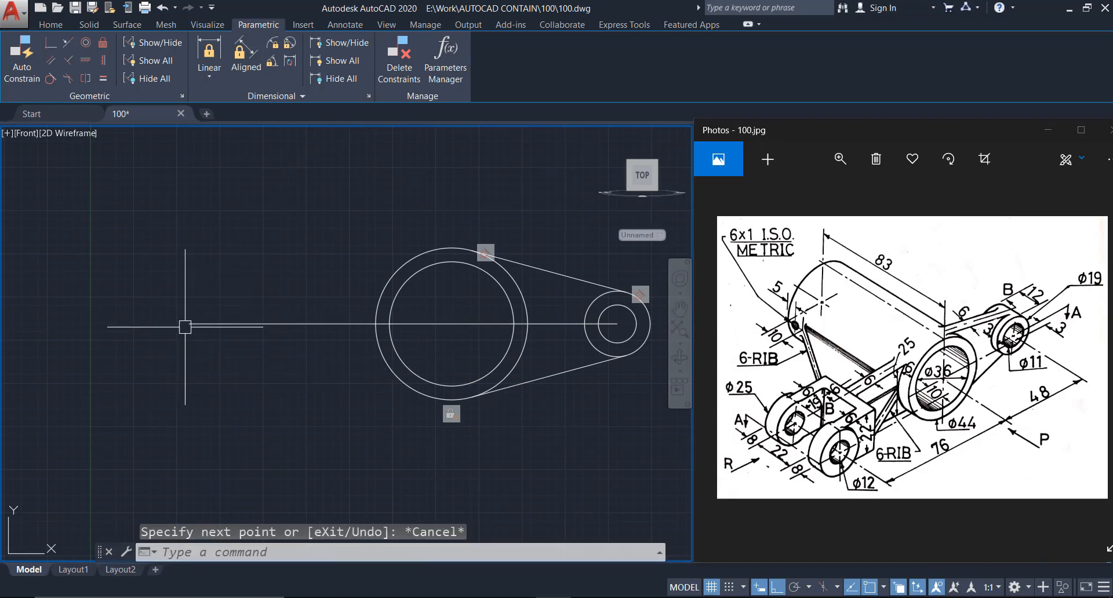
{"action": "type", "text": "c"}
{"action": "key", "text": "Return"}
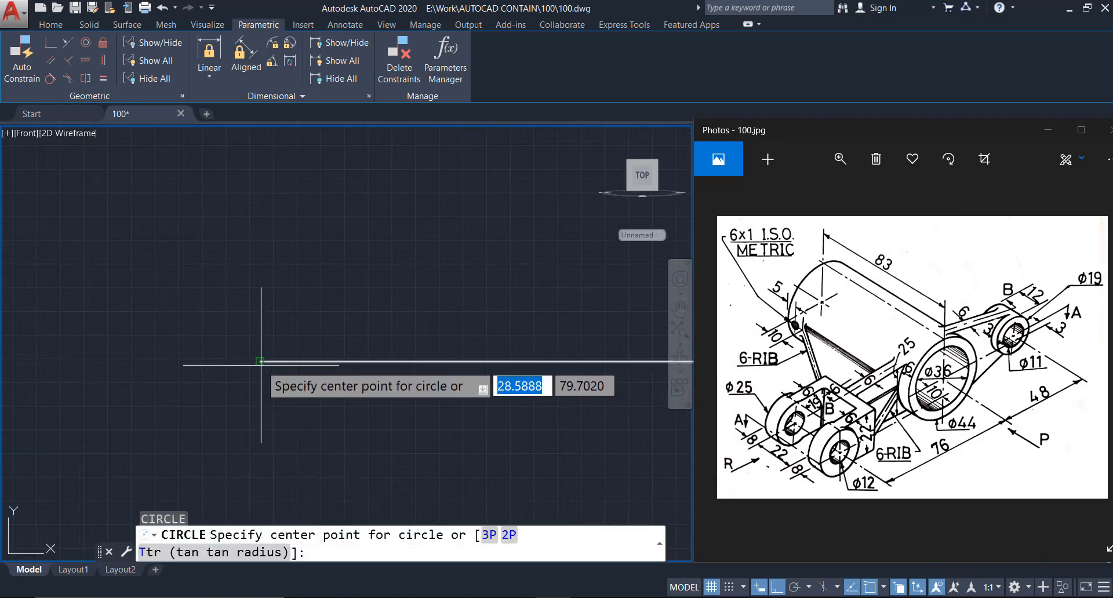
{"action": "left_click", "coordinate": [260, 362]}
{"action": "type", "text": "d"}
{"action": "key", "text": "Return"}
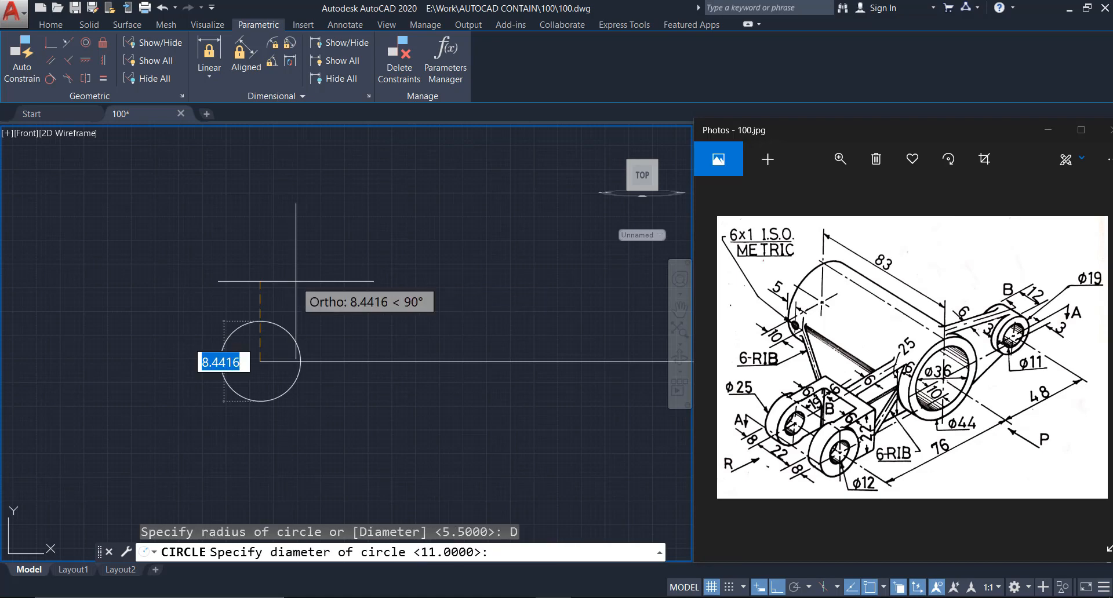
{"action": "type", "text": "12"}
{"action": "key", "text": "Return"}
Draw a concentric circle of diameter 25 around the 12-diameter circle
{"action": "type", "text": "c"}
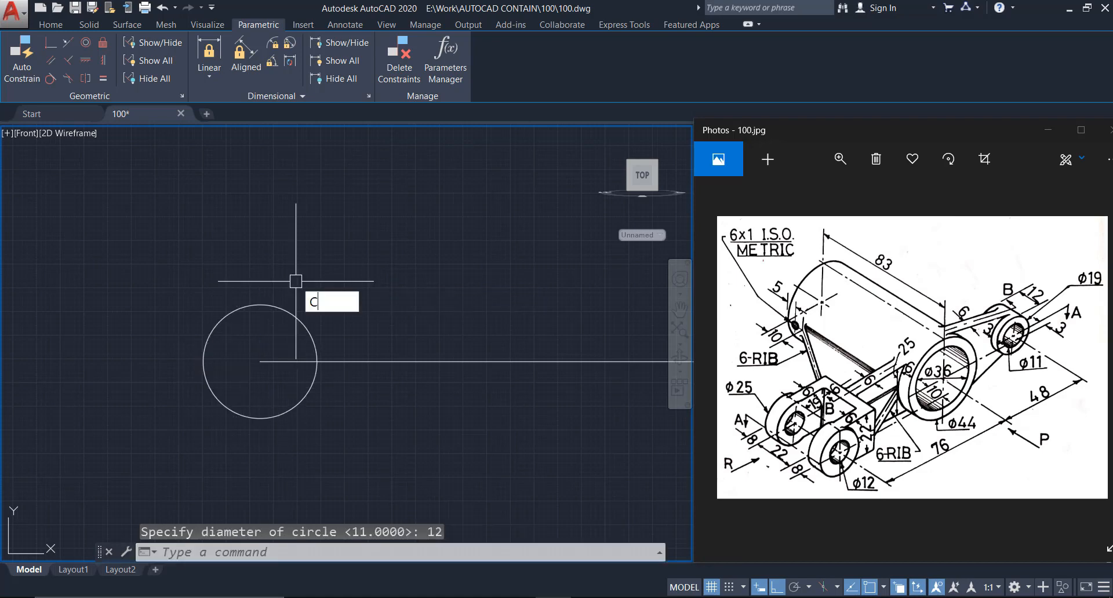
{"action": "key", "text": "Return"}
{"action": "left_click", "coordinate": [260, 361]}
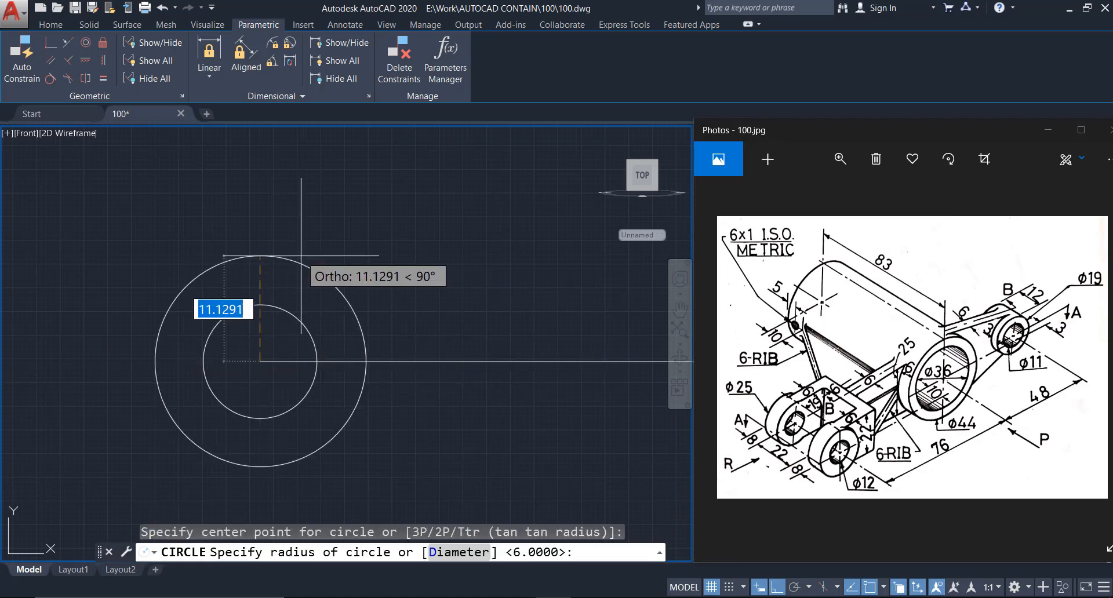
{"action": "type", "text": "d"}
{"action": "key", "text": "Return"}
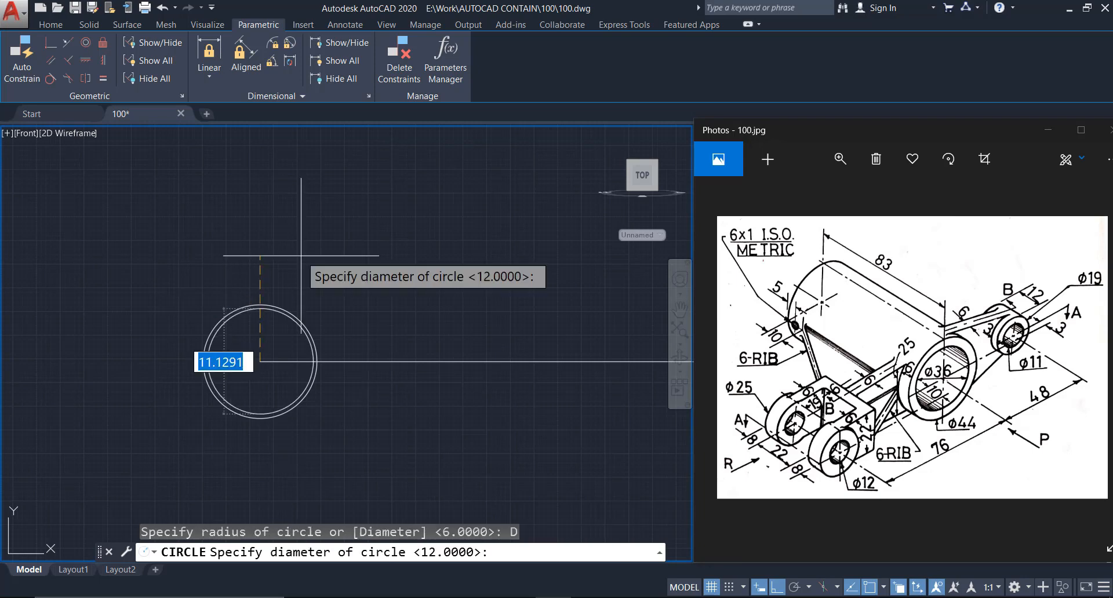
{"action": "type", "text": "25"}
{"action": "key", "text": "Return"}
{"action": "scroll", "coordinate": [211, 317], "scroll_direction": "down", "scroll_amount": 2}
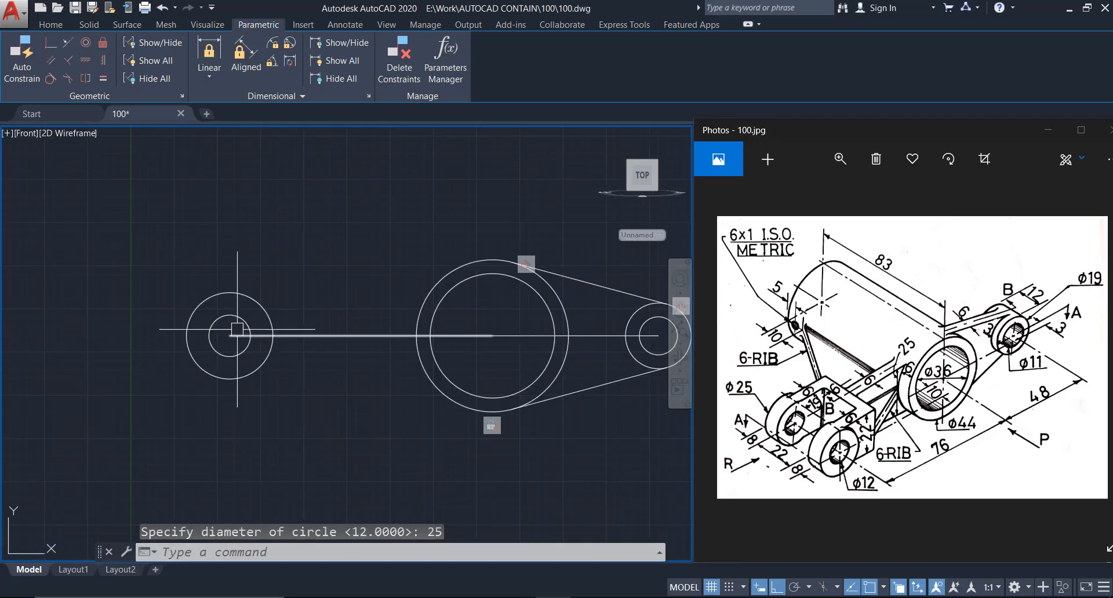
Draw a three-sided outline from the 25-diameter circle's top quadrant: 19 toward the cylinder, 25 down, and back to the bottom quadrant
{"action": "scroll", "coordinate": [236, 328], "scroll_direction": "up", "scroll_amount": 2}
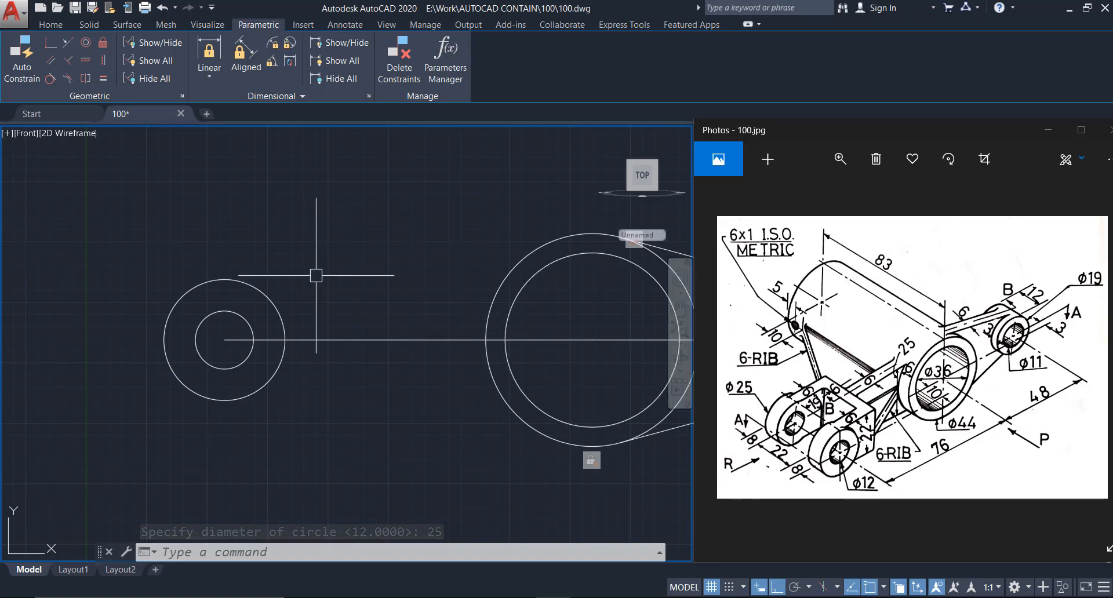
{"action": "type", "text": "l"}
{"action": "key", "text": "Return"}
{"action": "scroll", "coordinate": [265, 276], "scroll_direction": "up", "scroll_amount": 1}
{"action": "left_click", "coordinate": [208, 281]}
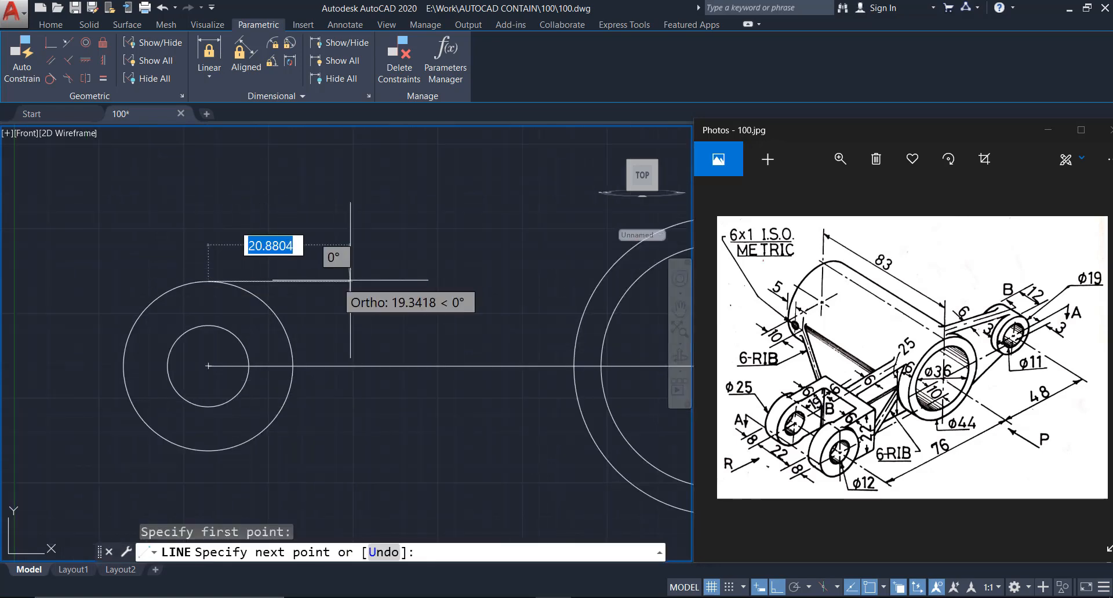
{"action": "type", "text": "19"}
{"action": "key", "text": "Return"}
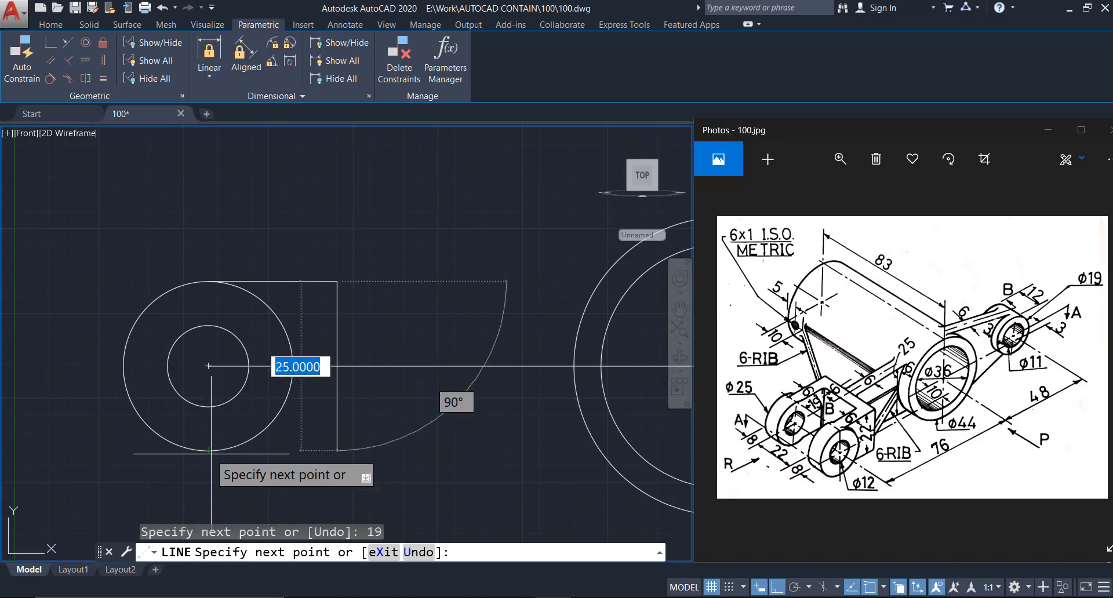
{"action": "left_click", "coordinate": [336, 450]}
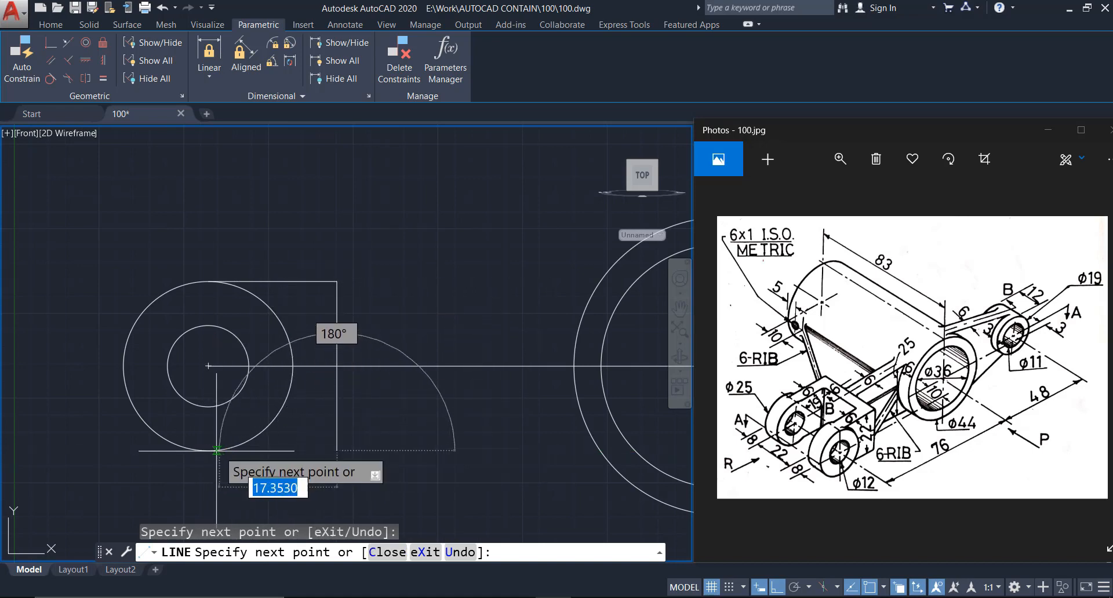
{"action": "left_click", "coordinate": [208, 450]}
{"action": "key", "text": "Escape"}
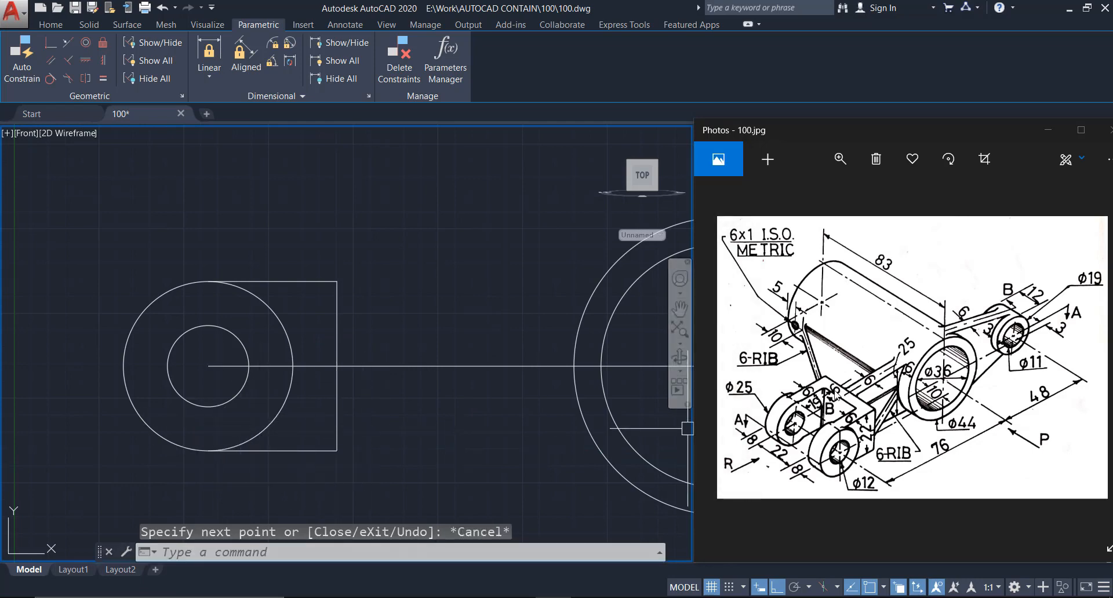
Copy the outline's vertical line 6 units toward the large circles
{"action": "left_click", "coordinate": [406, 308]}
{"action": "left_click", "coordinate": [324, 324]}
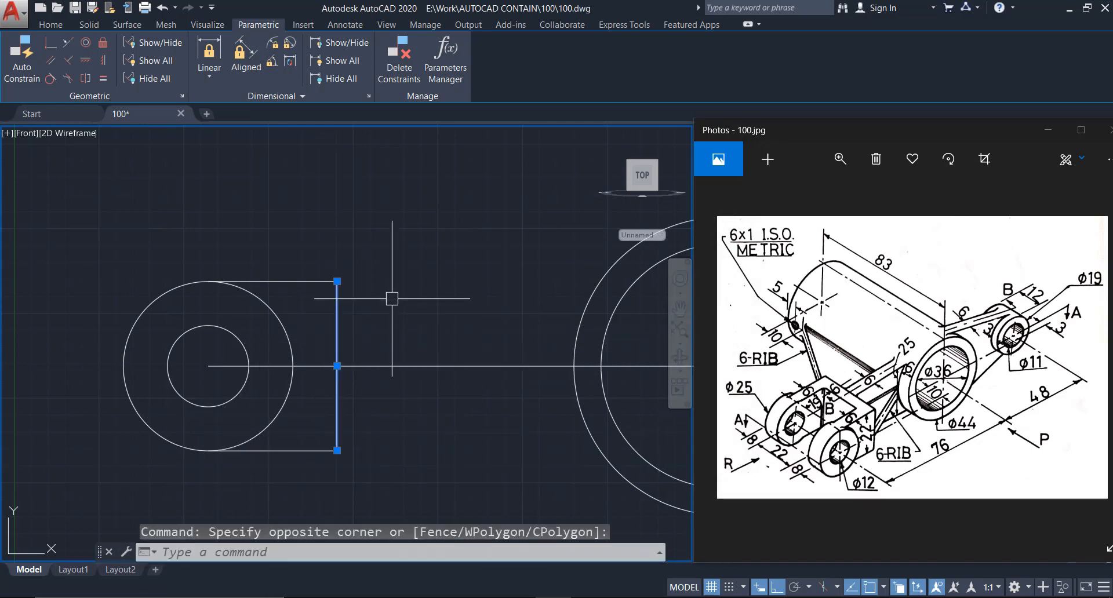
{"action": "key", "text": "Return"}
{"action": "left_click", "coordinate": [388, 243]}
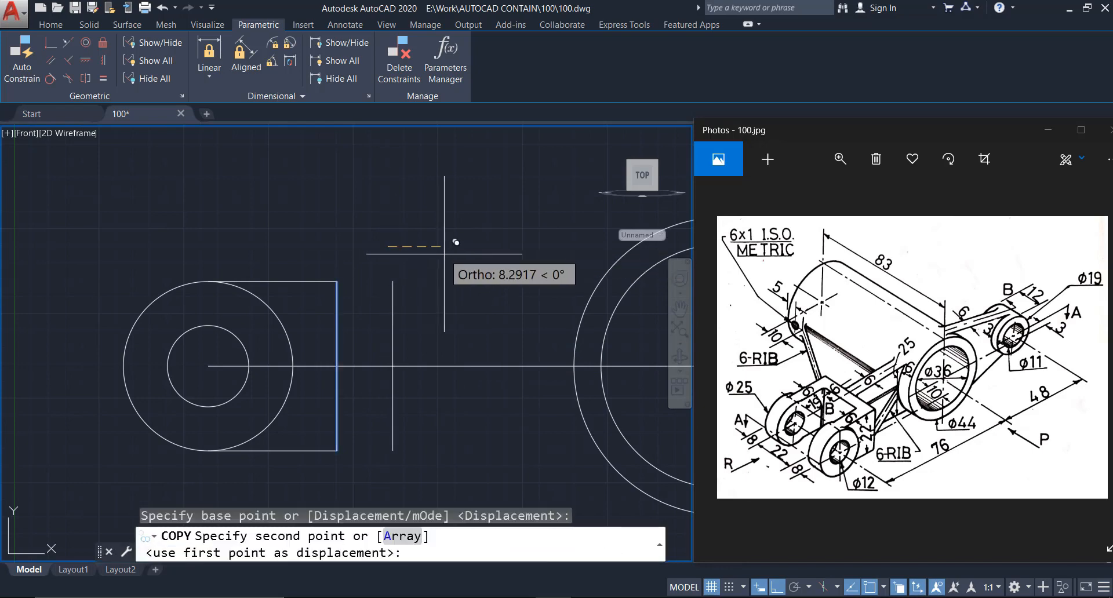
{"action": "type", "text": "6"}
{"action": "key", "text": "Return"}
{"action": "key", "text": "Escape"}
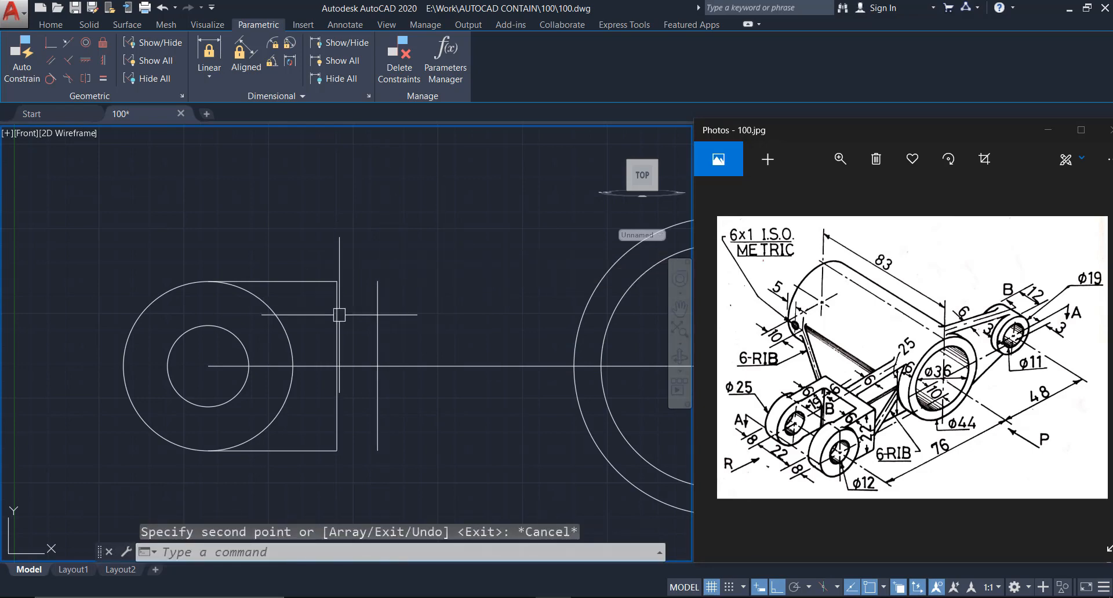
Extend the outline's upper and lower horizontal lines to the 44-diameter circle
{"action": "middle_click_drag", "start_coordinate": [415, 342], "coordinate": [325, 348]}
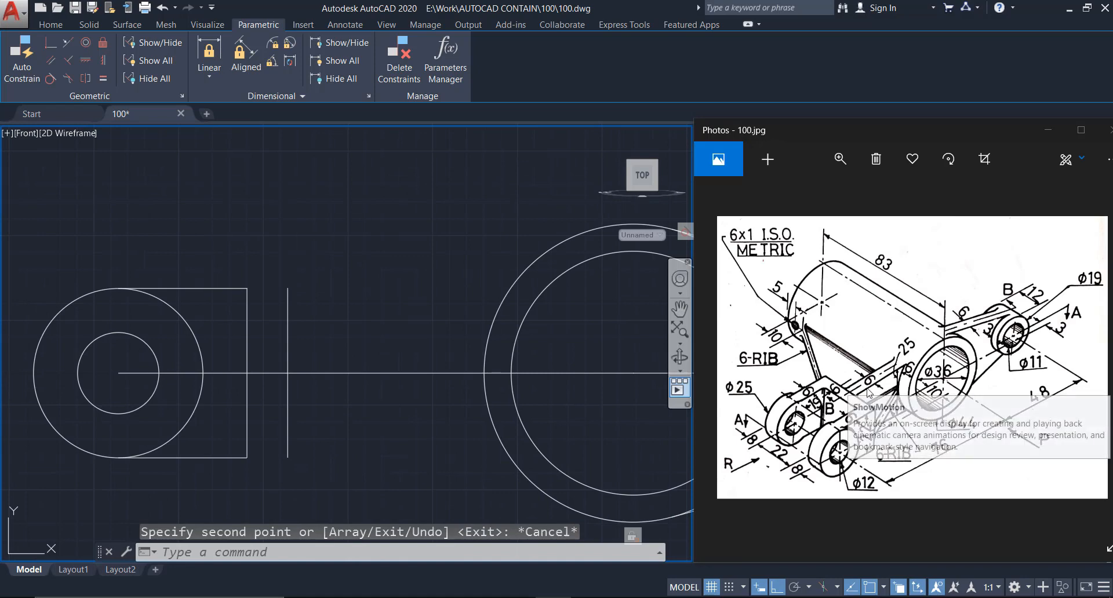
{"action": "type", "text": "ex"}
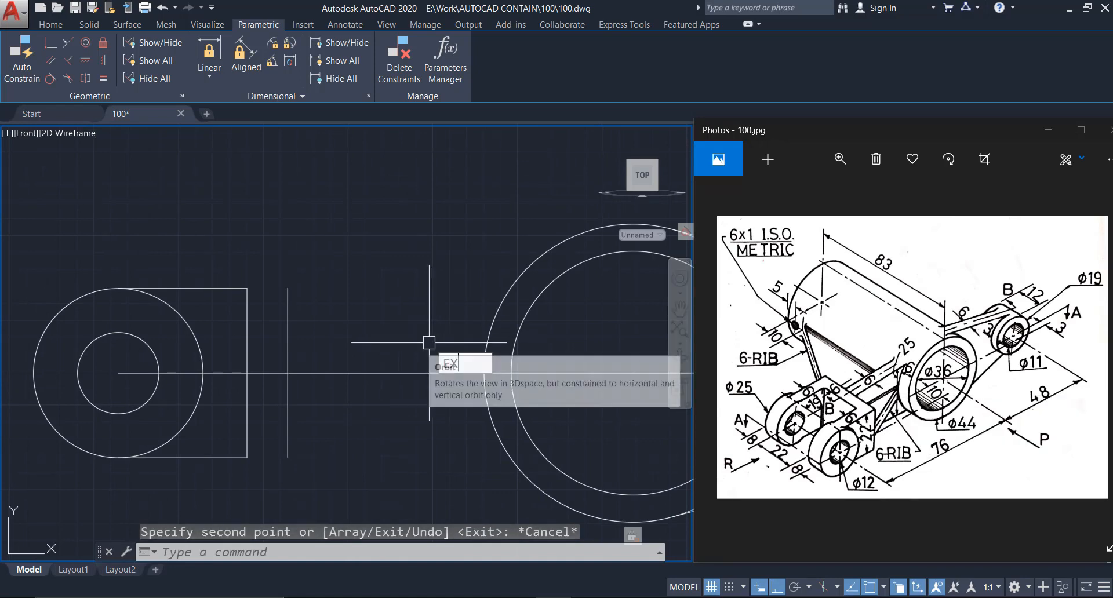
{"action": "key", "text": "Return"}
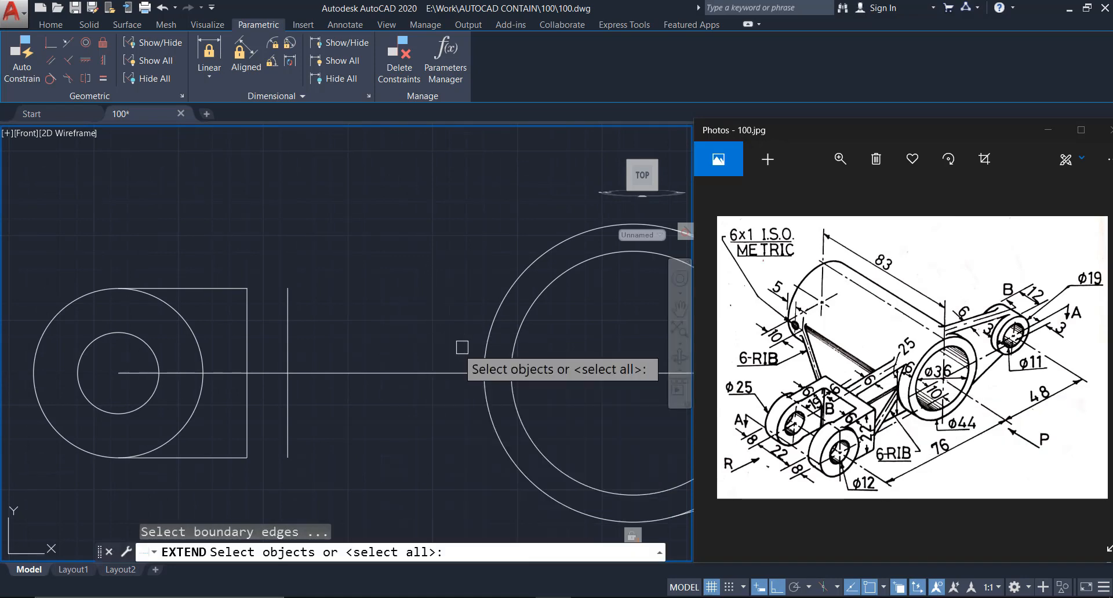
{"action": "left_click", "coordinate": [500, 307]}
{"action": "key", "text": "Return"}
{"action": "left_click", "coordinate": [233, 269]}
{"action": "left_click", "coordinate": [218, 308]}
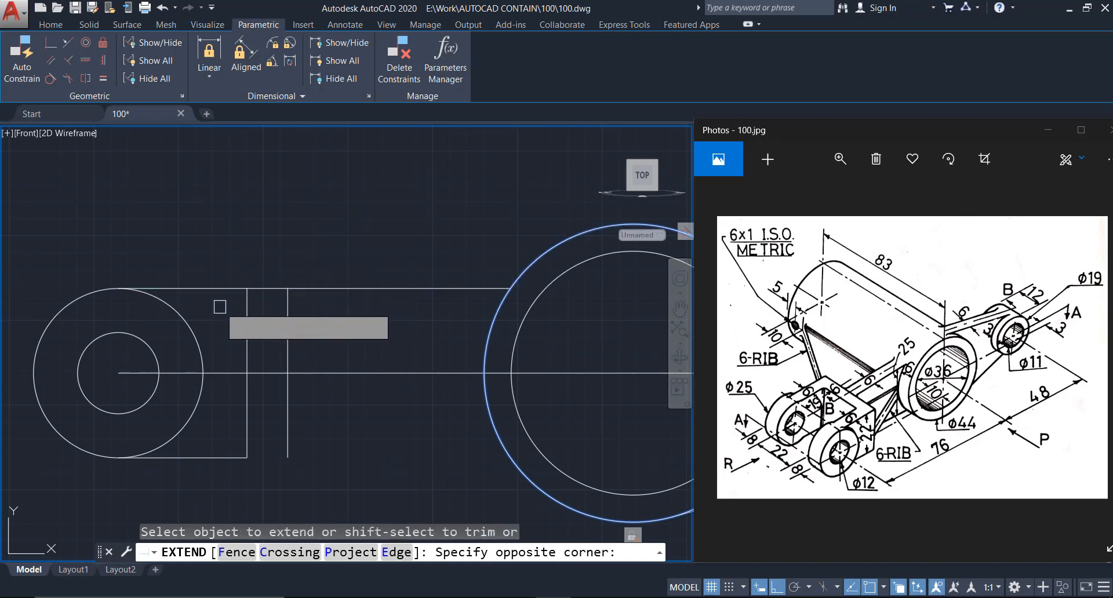
{"action": "left_click", "coordinate": [220, 457]}
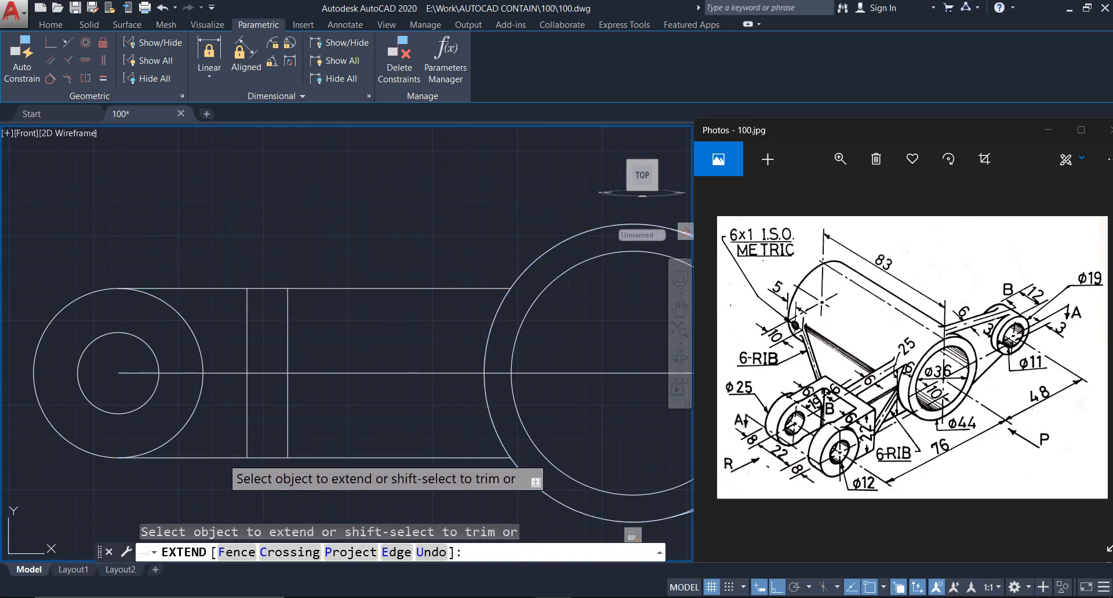
Erase the two horizontal centre lines connecting the centres of the three circle groups
{"action": "key", "text": "Escape"}
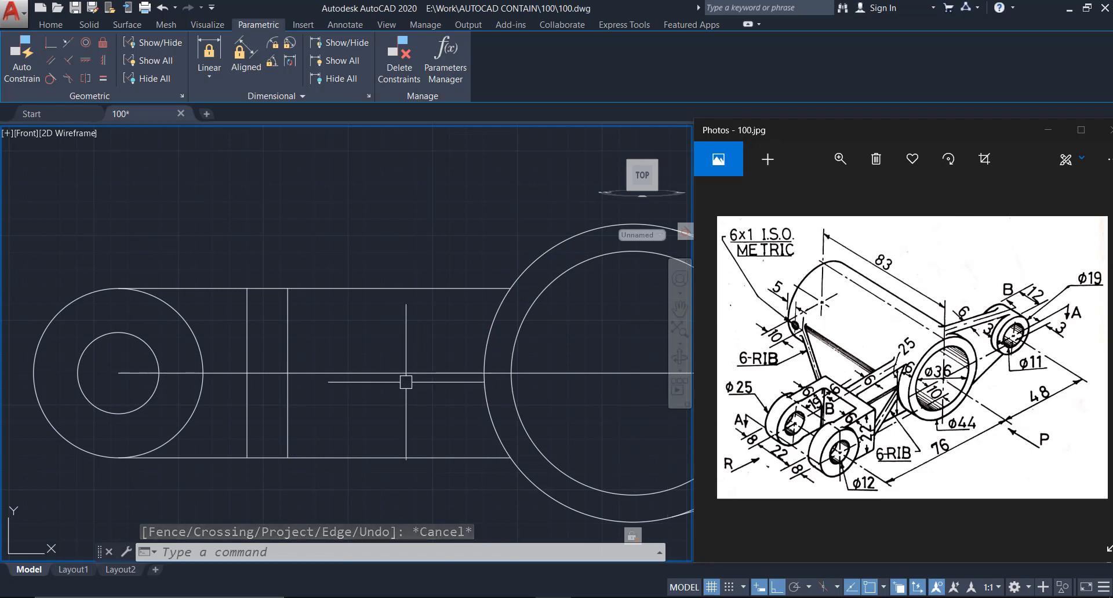
{"action": "scroll", "coordinate": [249, 345], "scroll_direction": "down", "scroll_amount": 2}
{"action": "left_click", "coordinate": [350, 365]}
{"action": "scroll", "coordinate": [342, 370], "scroll_direction": "down", "scroll_amount": 2}
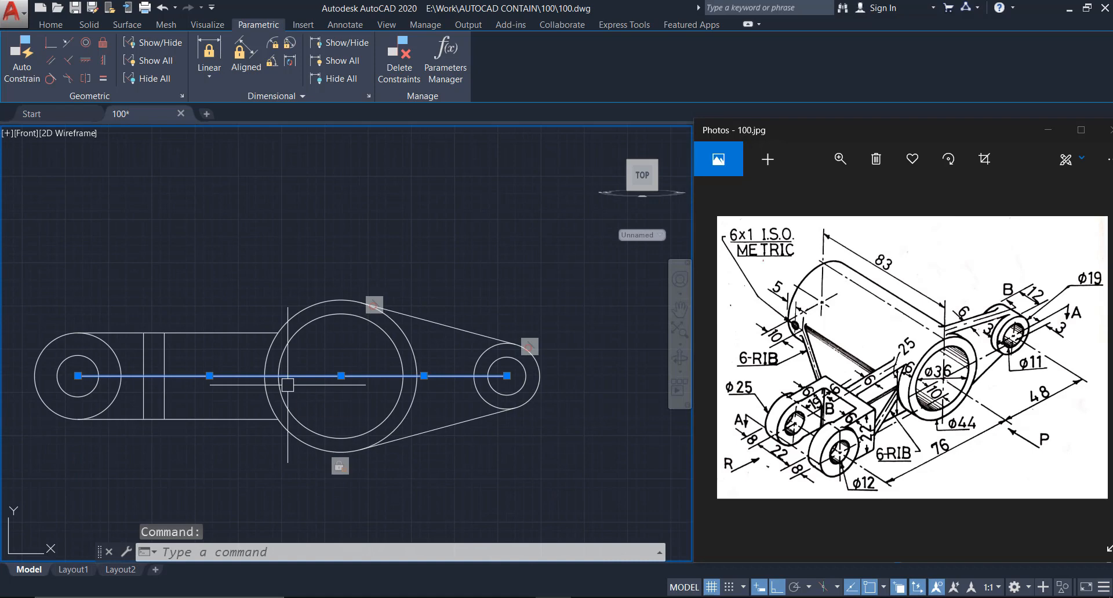
{"action": "scroll", "coordinate": [172, 370], "scroll_direction": "up", "scroll_amount": 2}
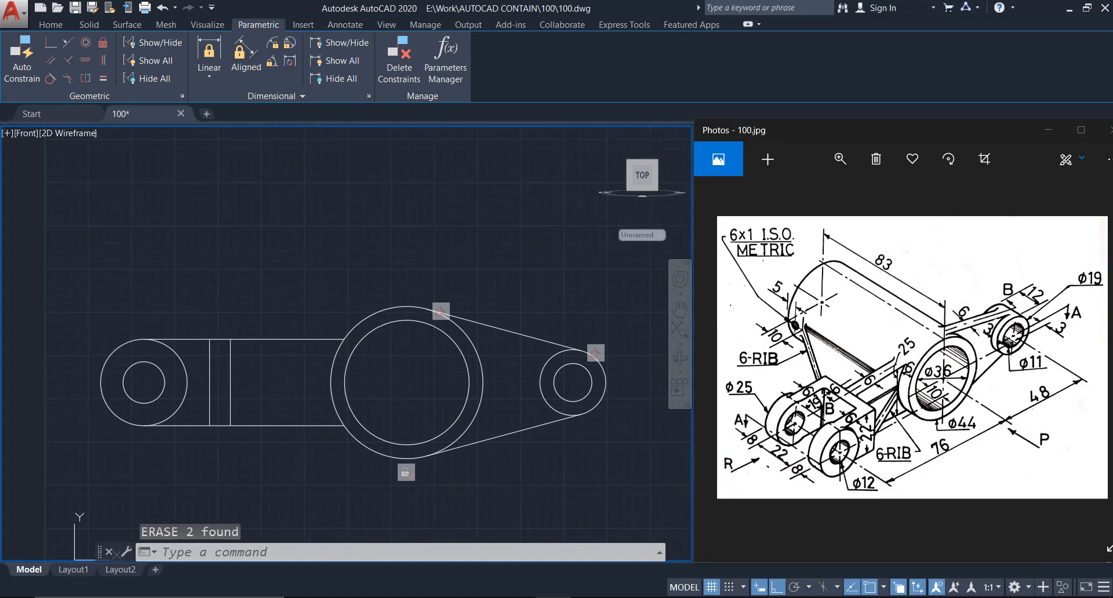
{"action": "middle_click_drag", "start_coordinate": [324, 371], "coordinate": [225, 360]}
{"action": "scroll", "coordinate": [224, 359], "scroll_direction": "down", "scroll_amount": 2}
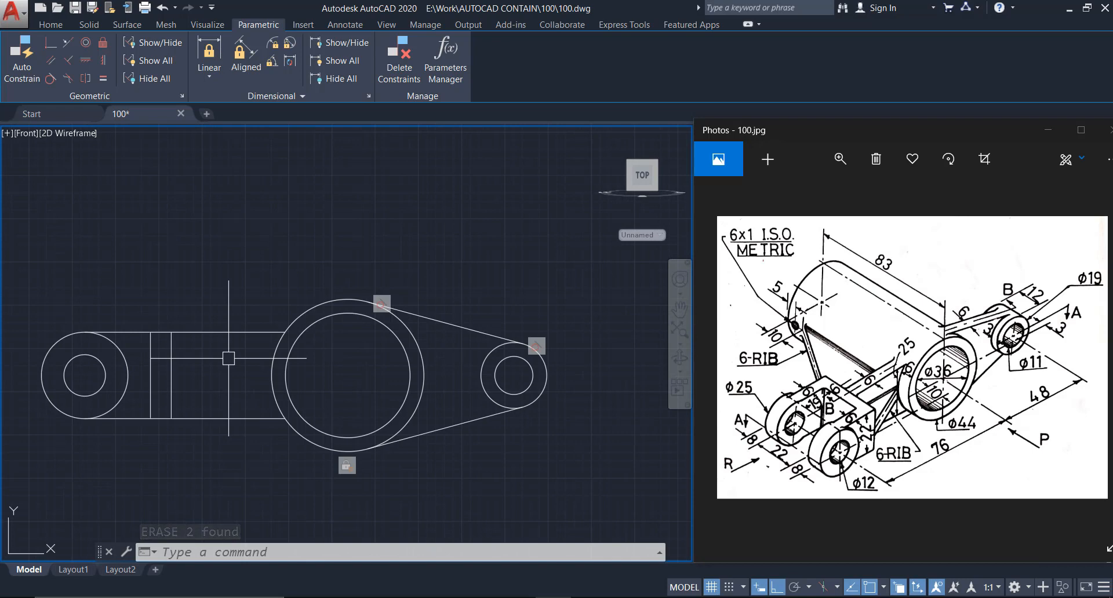
Show the profile in an isometric 3D view with the Shaded with edges visual style
{"action": "left_click", "coordinate": [604, 133]}
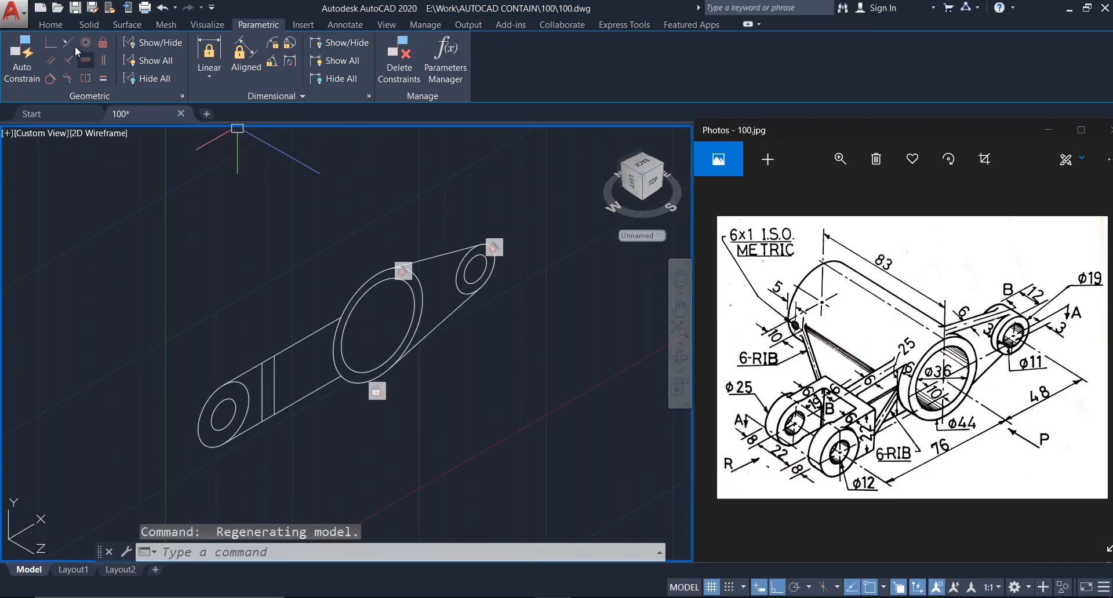
{"action": "left_click", "coordinate": [51, 24]}
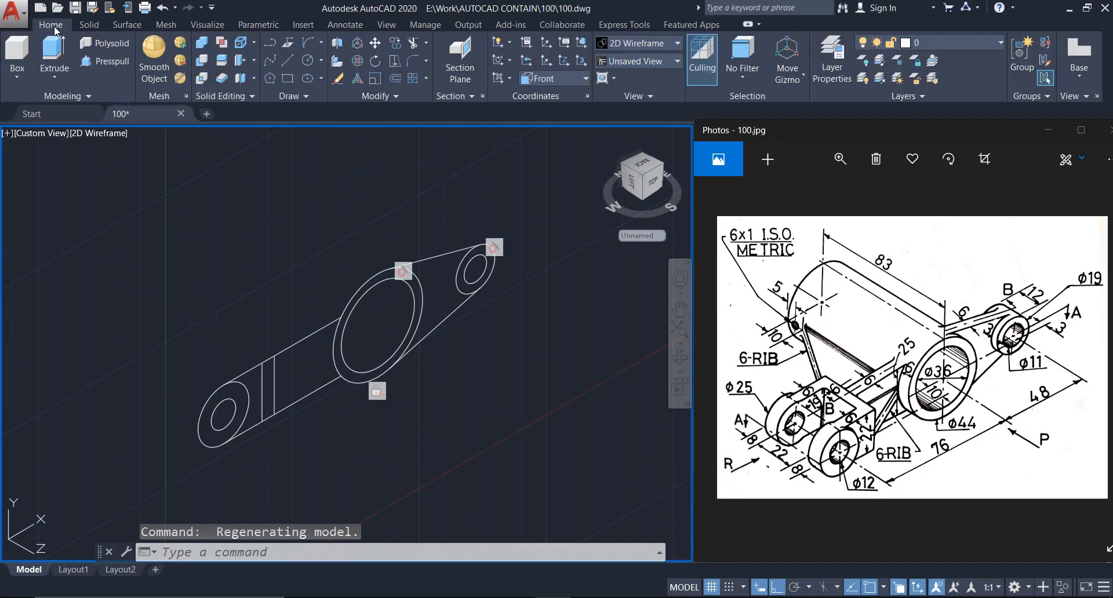
{"action": "left_click", "coordinate": [90, 135]}
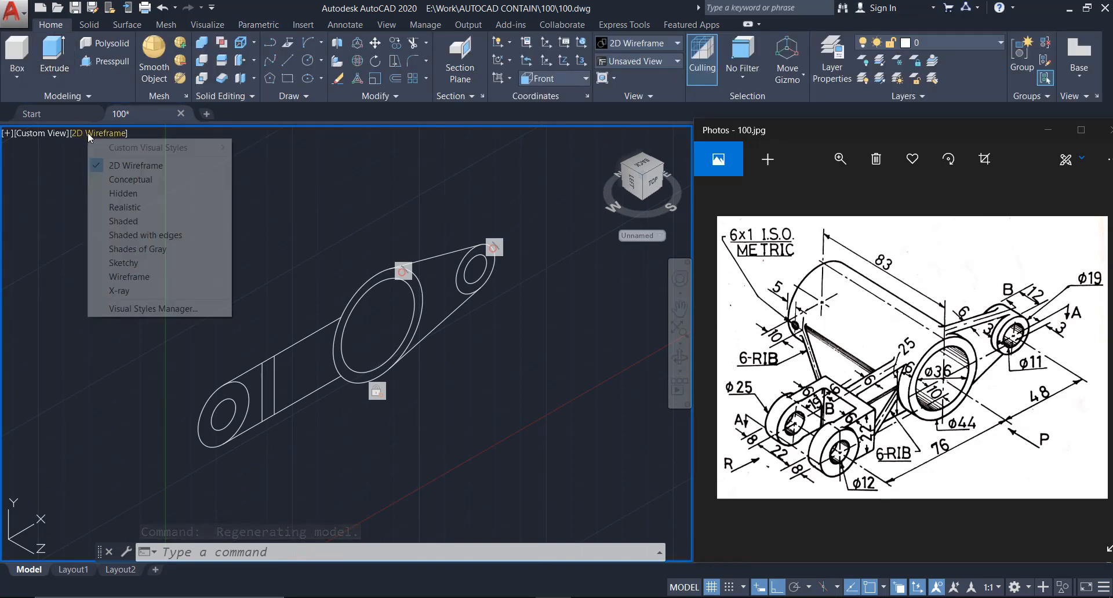
{"action": "left_click", "coordinate": [149, 234]}
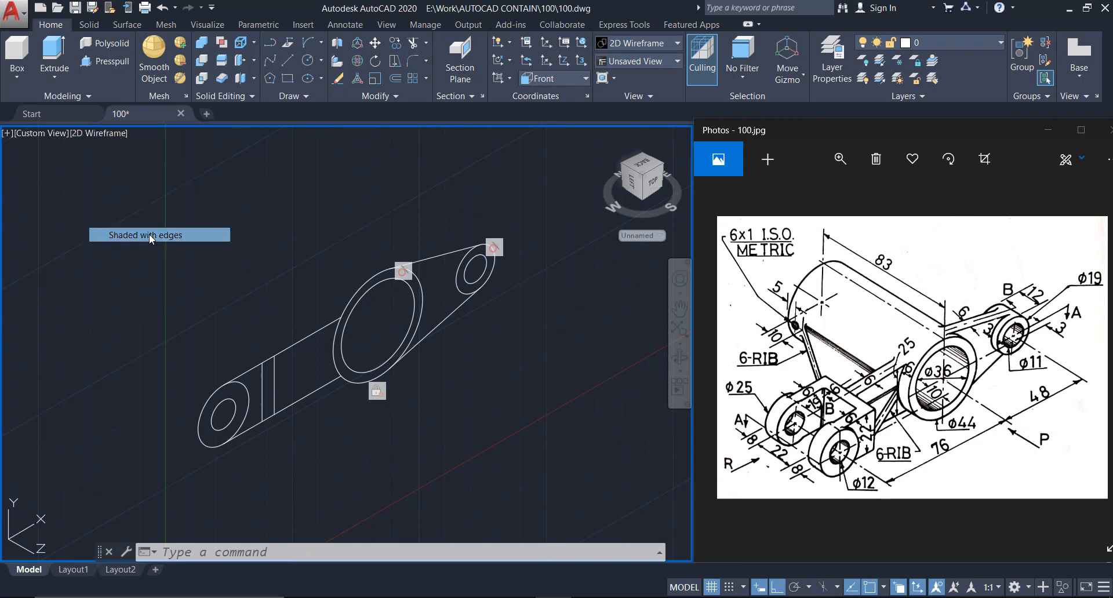
Presspull the ring between the 36- and 44-diameter circles 83 units backward to form the hollow cylinder
{"action": "left_click", "coordinate": [110, 61]}
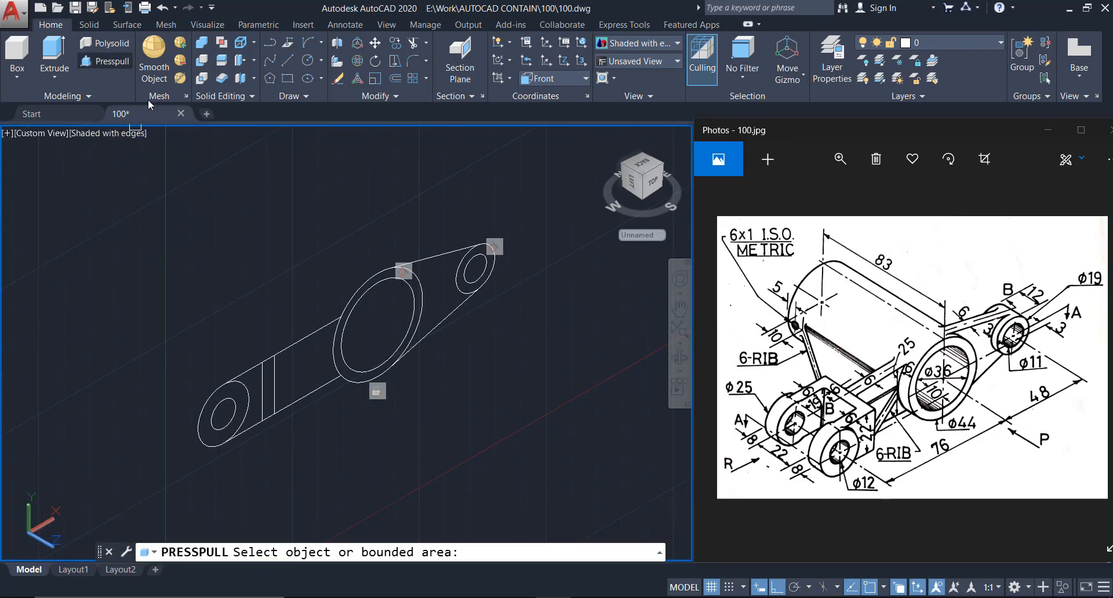
{"action": "scroll", "coordinate": [403, 271], "scroll_direction": "up", "scroll_amount": 5}
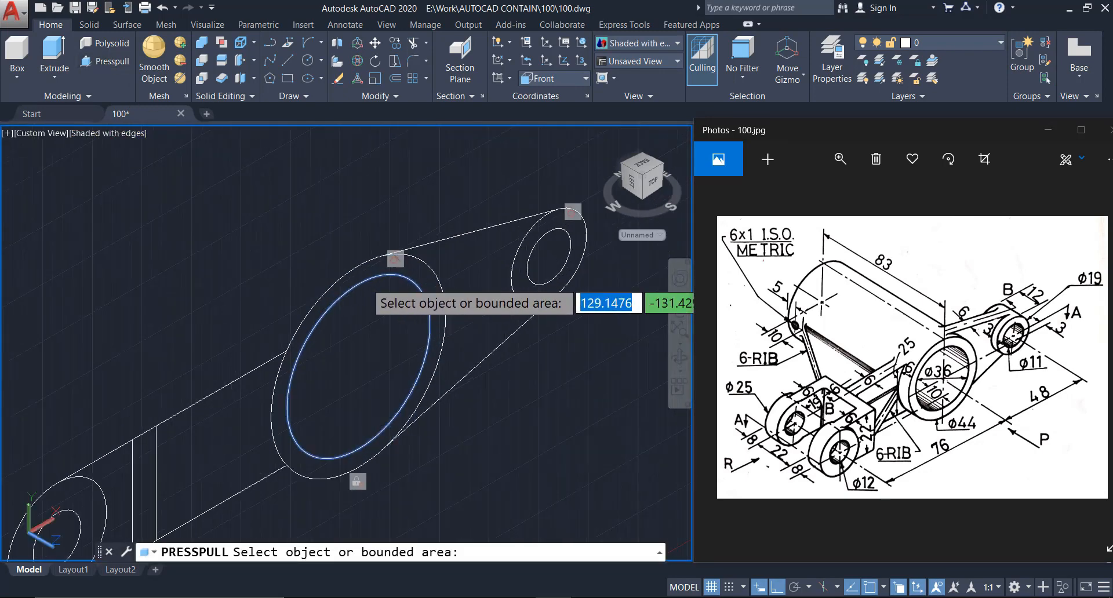
{"action": "left_click", "coordinate": [439, 271]}
{"action": "scroll", "coordinate": [439, 270], "scroll_direction": "down", "scroll_amount": 7}
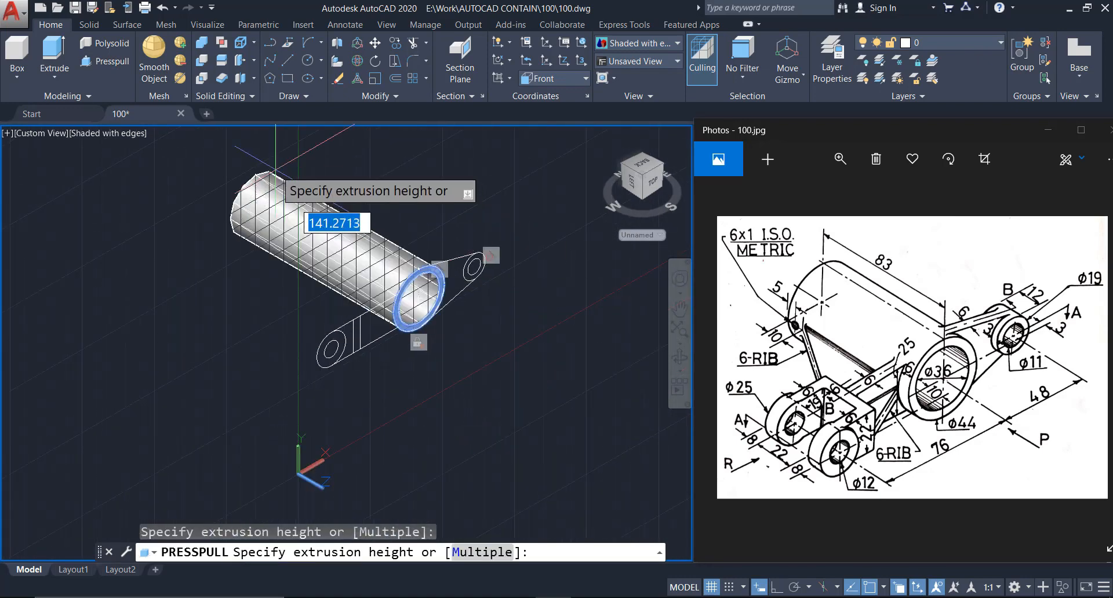
{"action": "key", "text": "Return"}
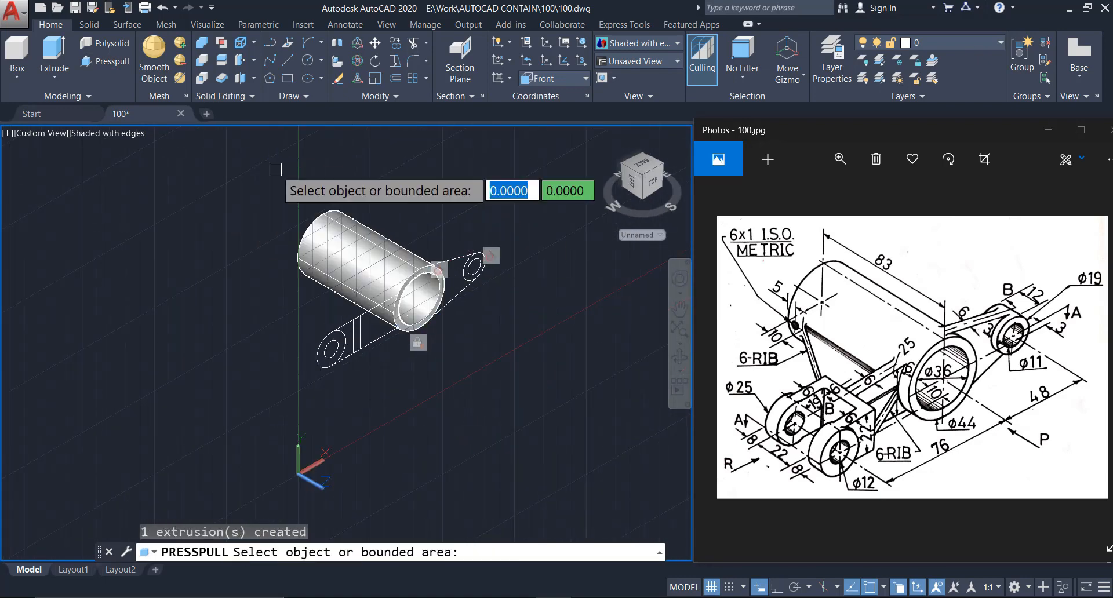
Presspull the tangent arm area between the cylinder and the small boss 6 units backward
{"action": "scroll", "coordinate": [385, 228], "scroll_direction": "up", "scroll_amount": 5}
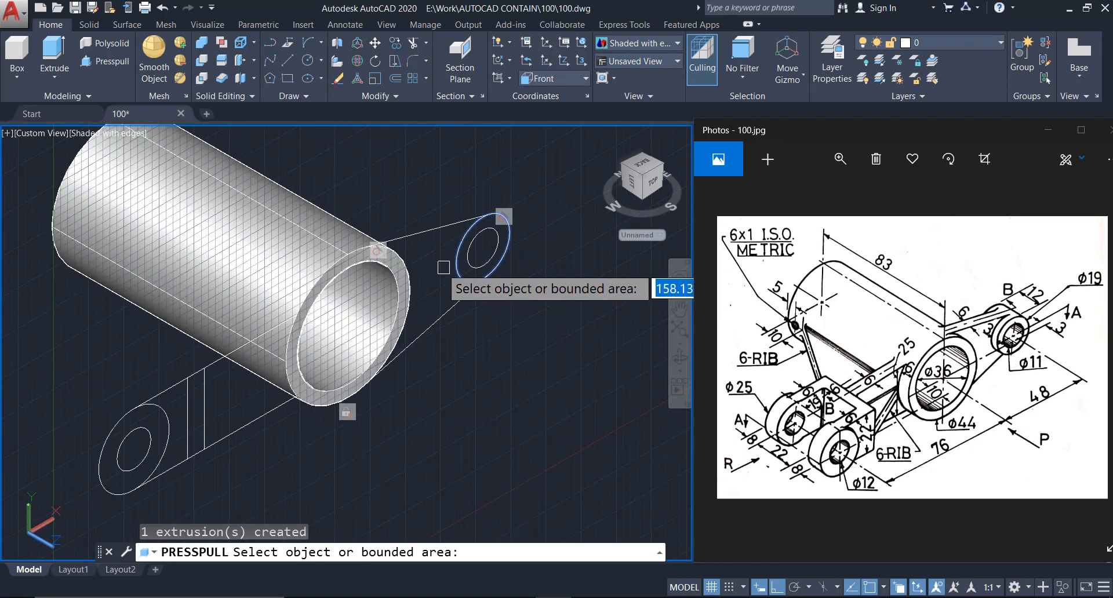
{"action": "left_click", "coordinate": [377, 251]}
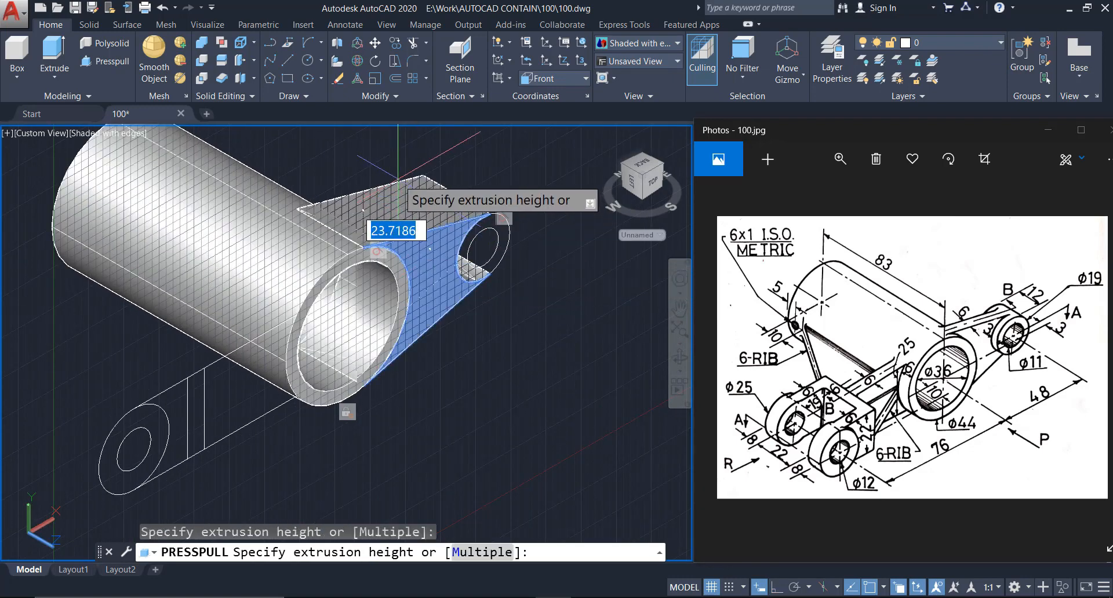
{"action": "left_click", "coordinate": [398, 179]}
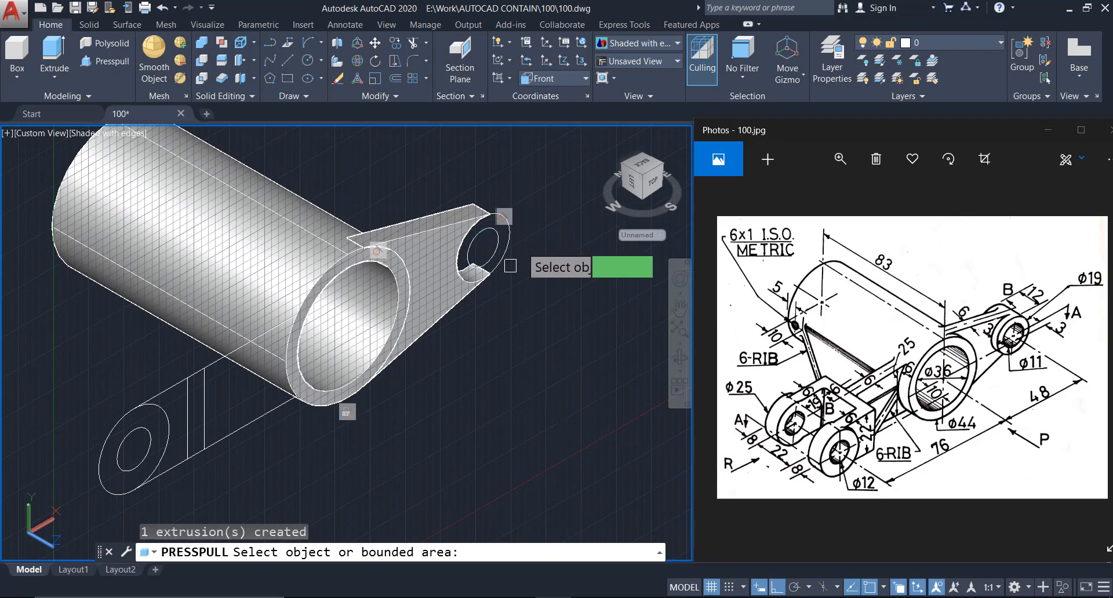
Presspull the ring between the 11- and 19-diameter circles 12 units backward to form the small boss
{"action": "scroll", "coordinate": [521, 230], "scroll_direction": "up", "scroll_amount": 2}
{"action": "scroll", "coordinate": [521, 231], "scroll_direction": "up", "scroll_amount": 2}
{"action": "scroll", "coordinate": [477, 233], "scroll_direction": "down", "scroll_amount": 3}
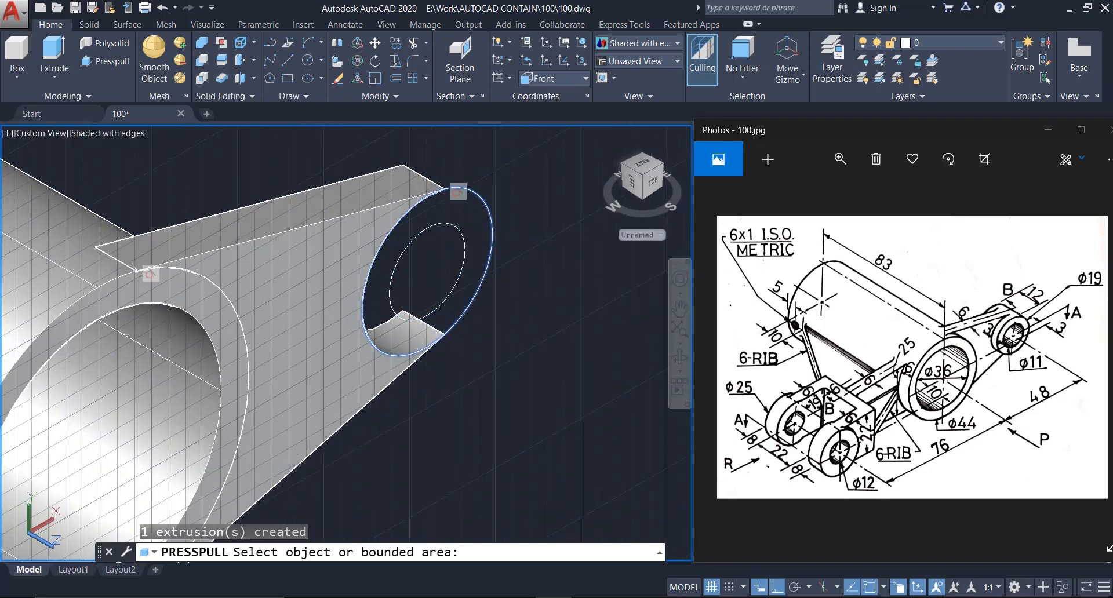
{"action": "left_click", "coordinate": [476, 234]}
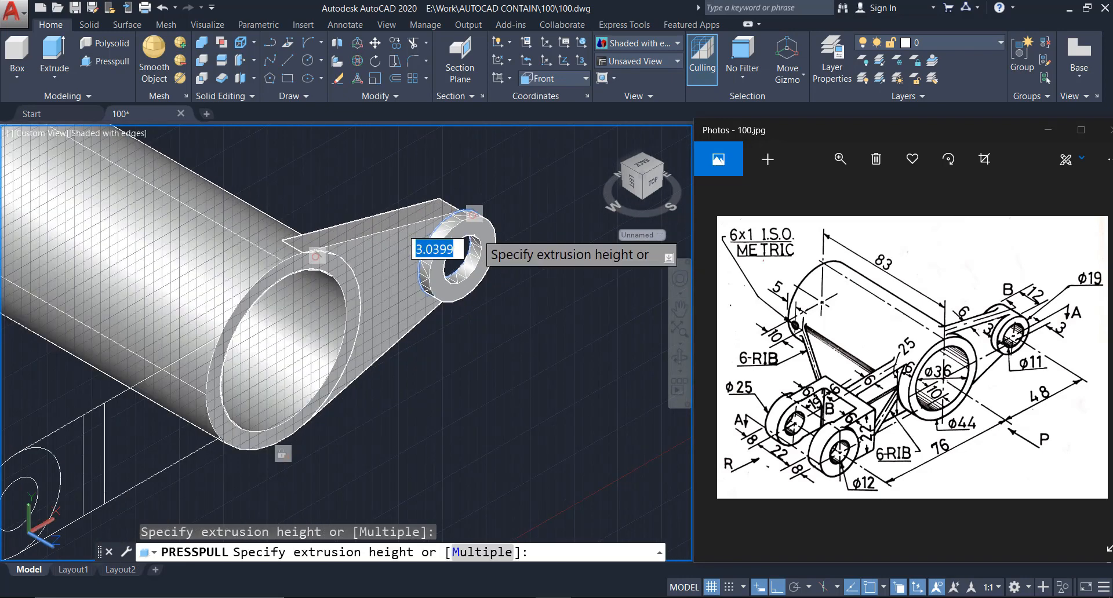
{"action": "left_click", "coordinate": [434, 148]}
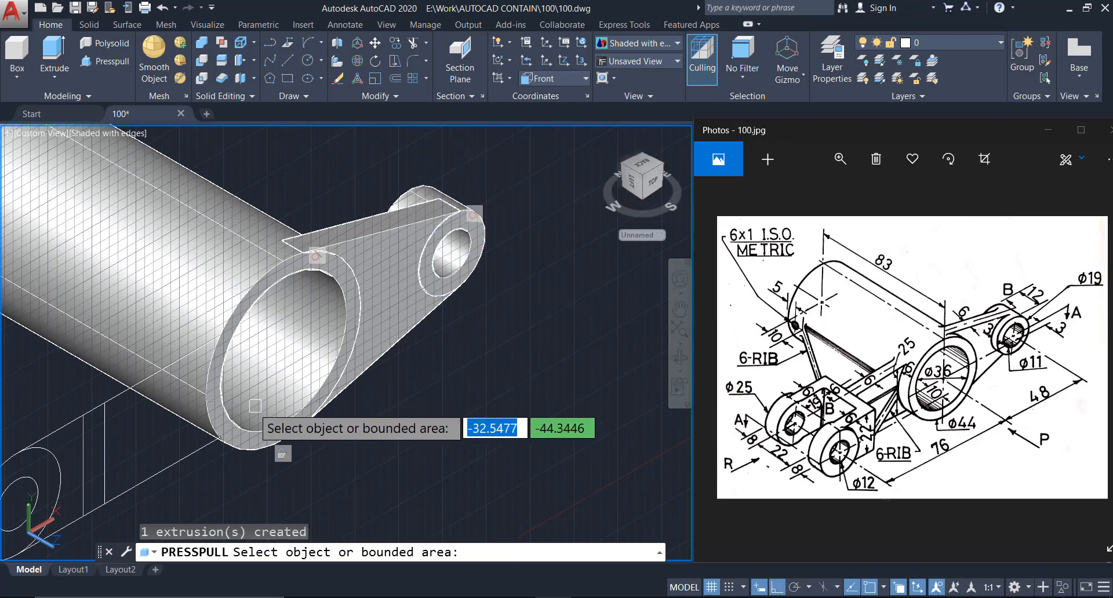
Presspull the rectangular arm area between the cylinder and the nearest vertical line 6 units backward
{"action": "middle_click_drag", "start_coordinate": [250, 409], "coordinate": [405, 332]}
{"action": "scroll", "coordinate": [291, 399], "scroll_direction": "up", "scroll_amount": 2}
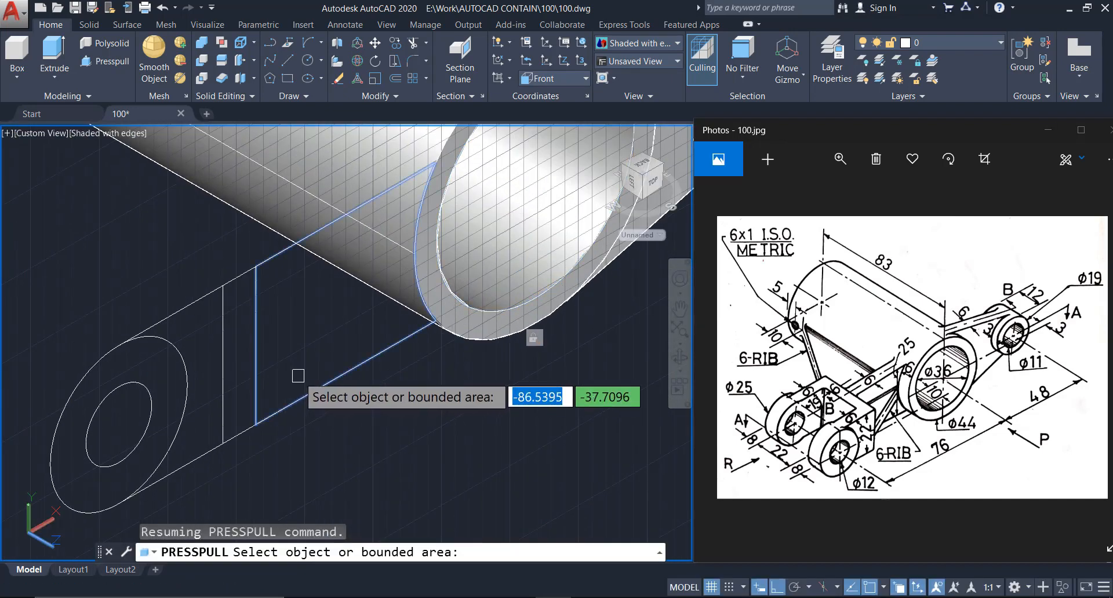
{"action": "left_click", "coordinate": [298, 376]}
{"action": "left_click", "coordinate": [298, 376]}
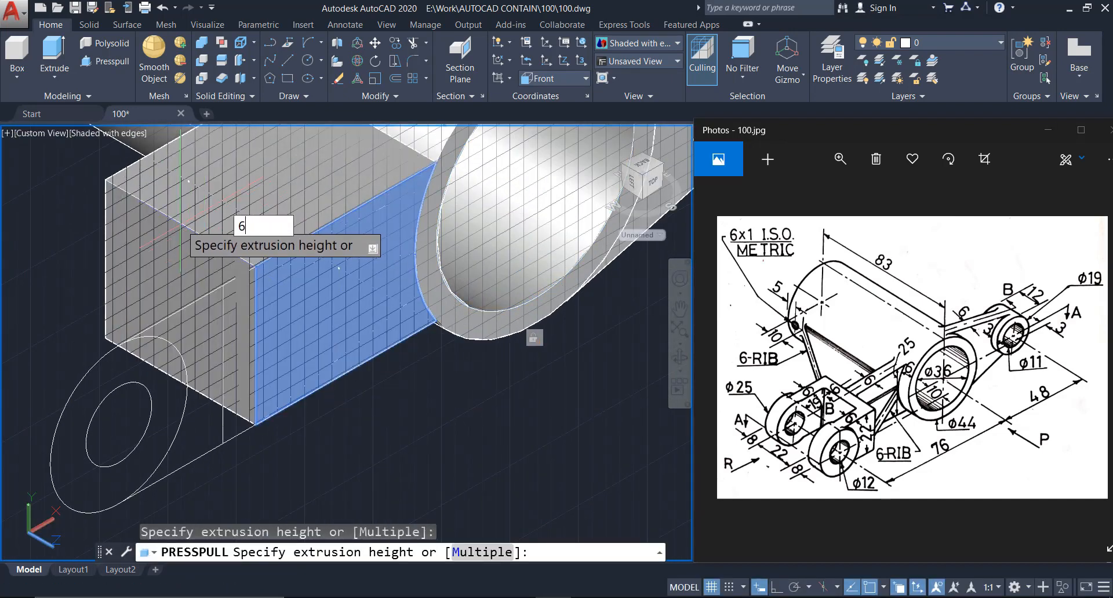
{"action": "key", "text": "Return"}
Presspull the narrow strip between the two vertical lines backward to form the long cross plate
{"action": "scroll", "coordinate": [228, 434], "scroll_direction": "up", "scroll_amount": 2}
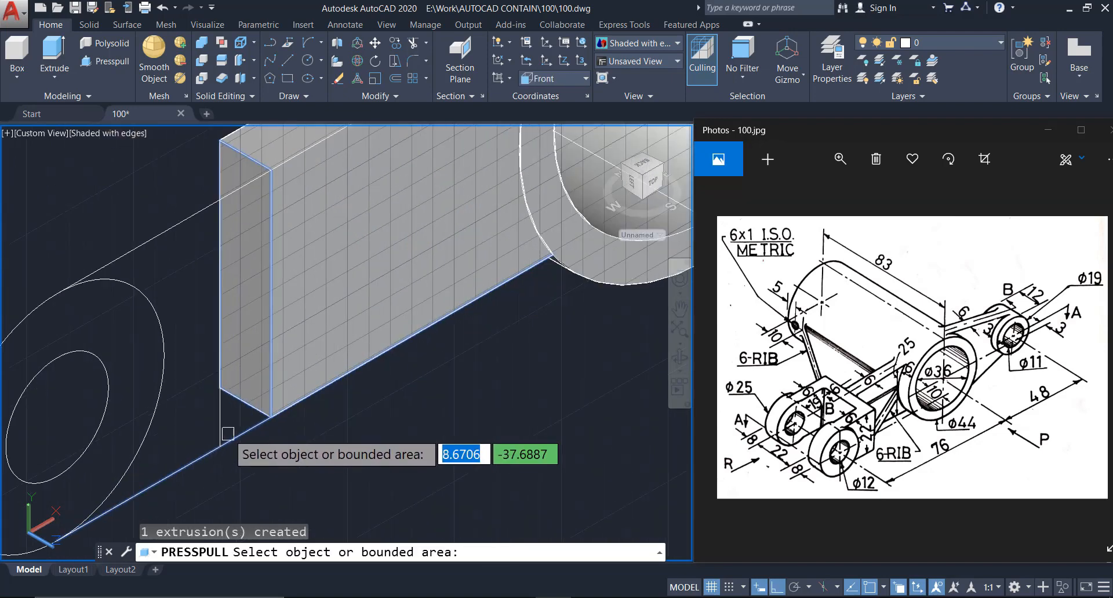
{"action": "left_click", "coordinate": [238, 423]}
{"action": "scroll", "coordinate": [244, 418], "scroll_direction": "down", "scroll_amount": 2}
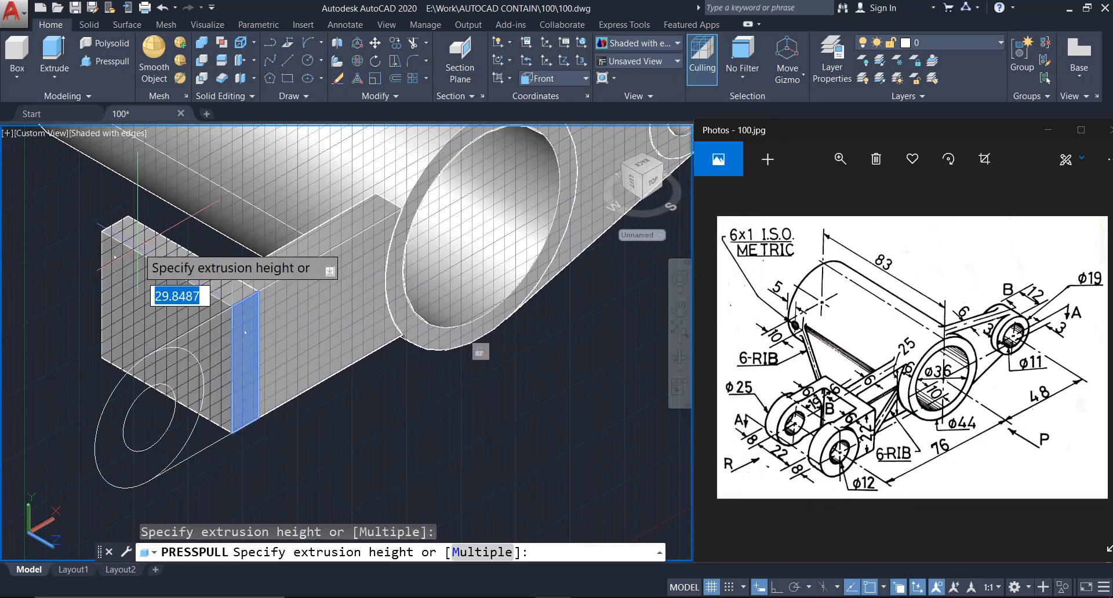
{"action": "key", "text": "Return"}
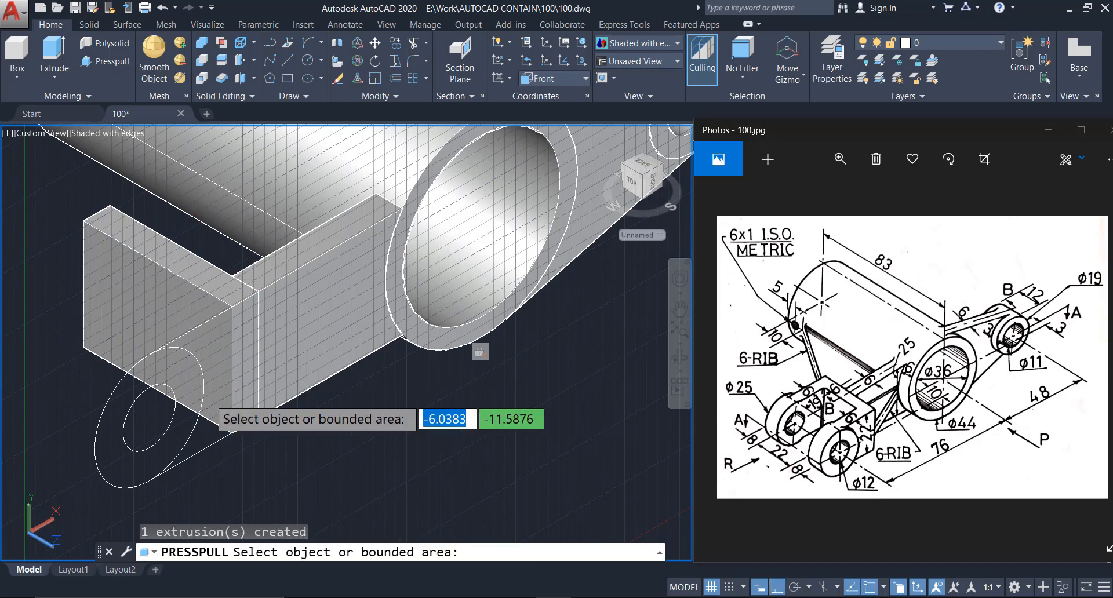
Presspull the area between the cross plate and the 25-diameter circle 6 units backward
{"action": "scroll", "coordinate": [209, 442], "scroll_direction": "up", "scroll_amount": 2}
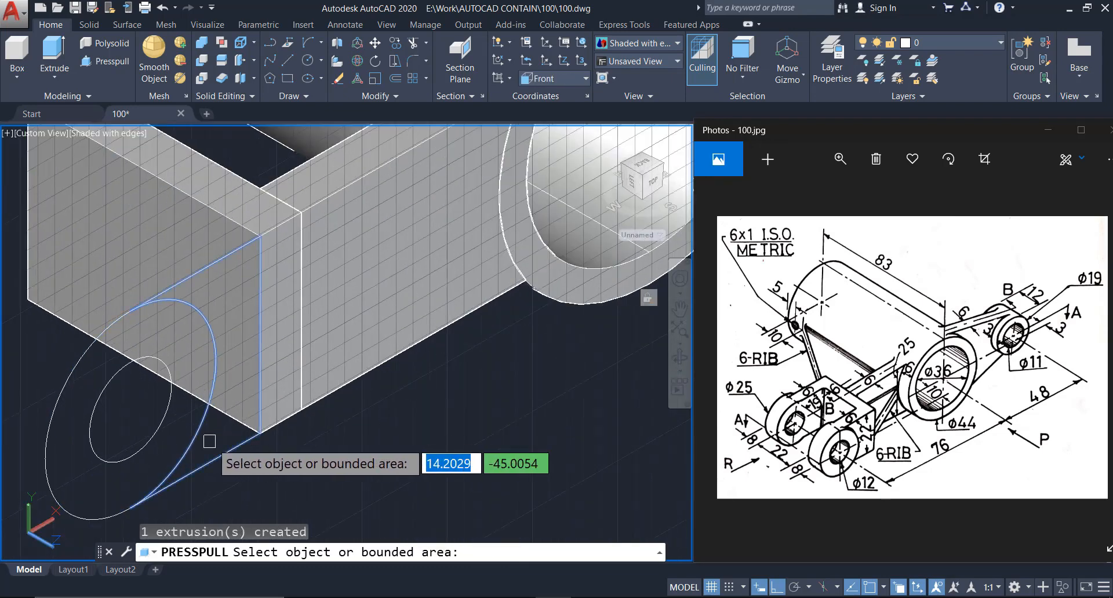
{"action": "left_click", "coordinate": [209, 441]}
{"action": "scroll", "coordinate": [209, 441], "scroll_direction": "down", "scroll_amount": 2}
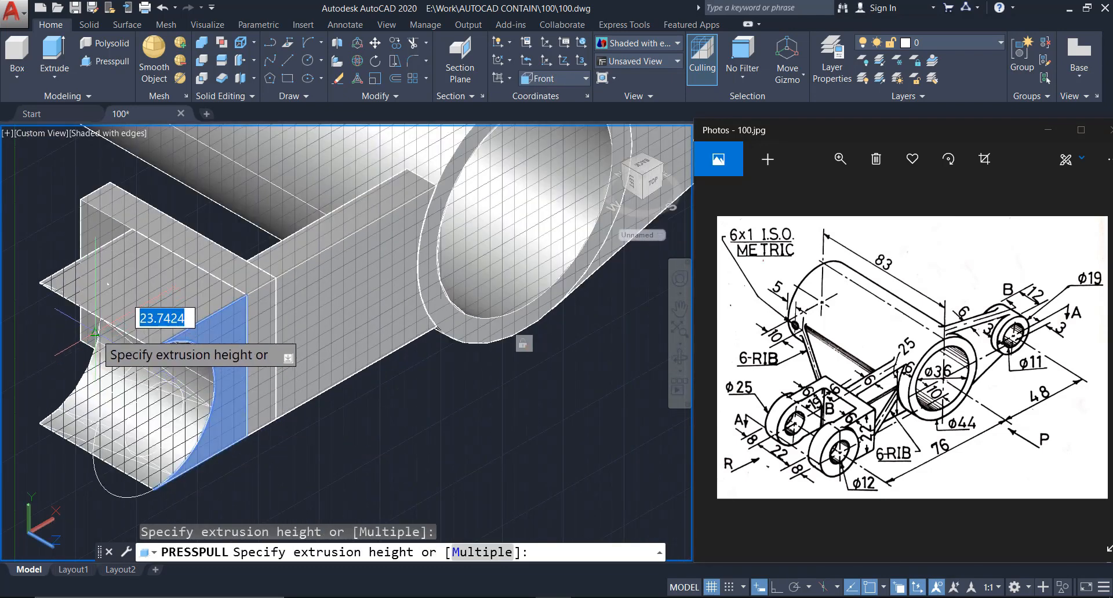
{"action": "type", "text": "6"}
{"action": "key", "text": "Return"}
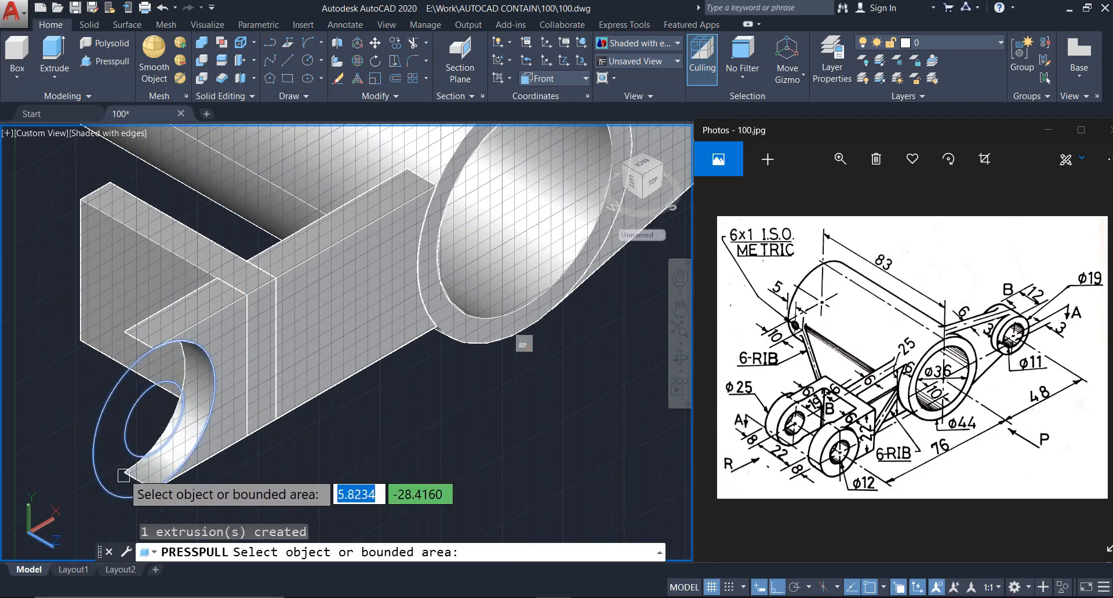
Presspull the ring between the 12- and 25-diameter circles 8 units backward to form the lug boss
{"action": "left_click", "coordinate": [119, 467]}
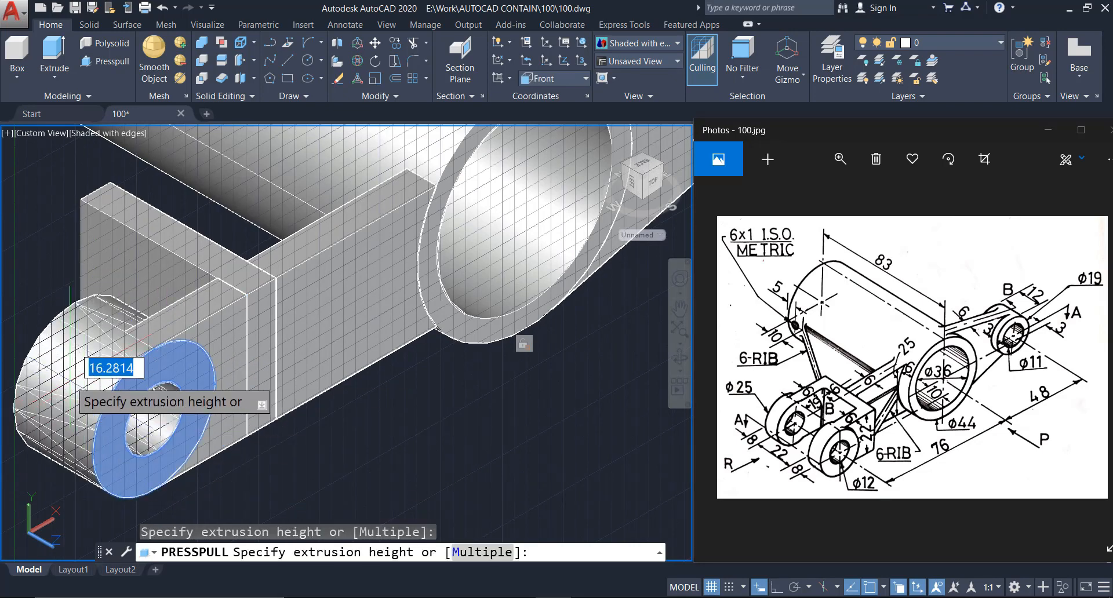
{"action": "key", "text": "Return"}
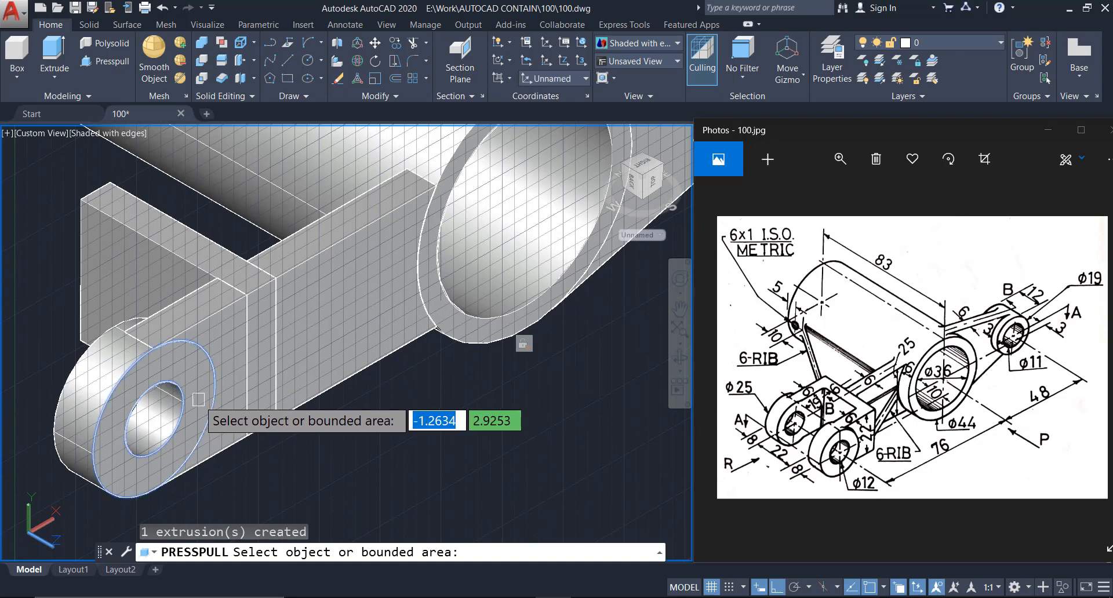
{"action": "key", "text": "Return"}
{"action": "scroll", "coordinate": [161, 398], "scroll_direction": "down", "scroll_amount": 2}
{"action": "middle_click_drag", "start_coordinate": [214, 408], "coordinate": [290, 429]}
{"action": "key", "text": "Escape"}
Turn off the grid display in the viewport
{"action": "scroll", "coordinate": [252, 491], "scroll_direction": "up", "scroll_amount": 4}
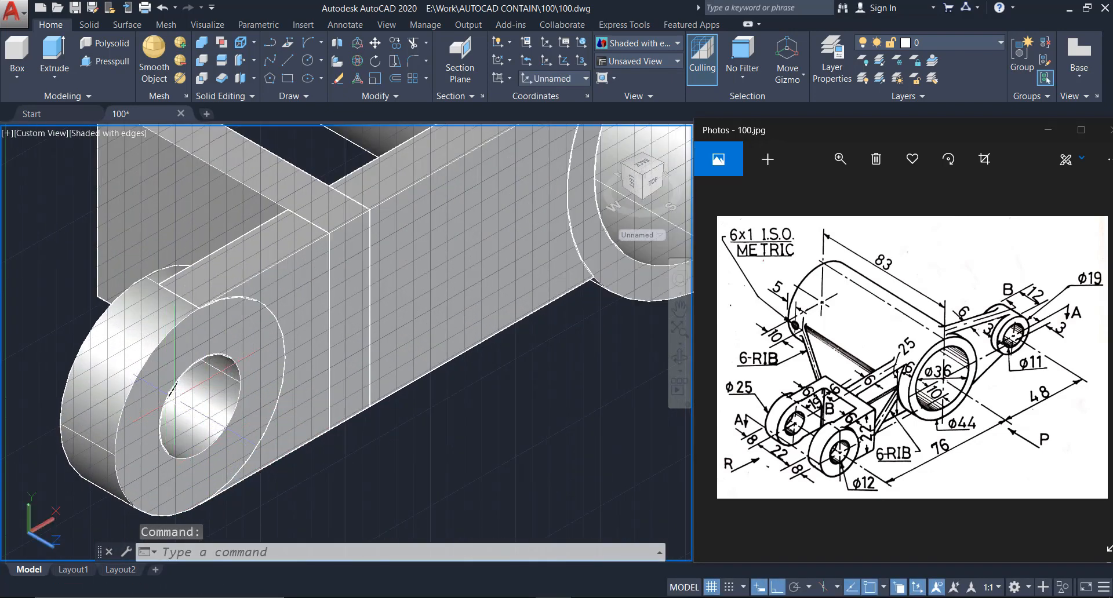
{"action": "key", "text": "F7"}
{"action": "scroll", "coordinate": [429, 469], "scroll_direction": "down", "scroll_amount": 1}
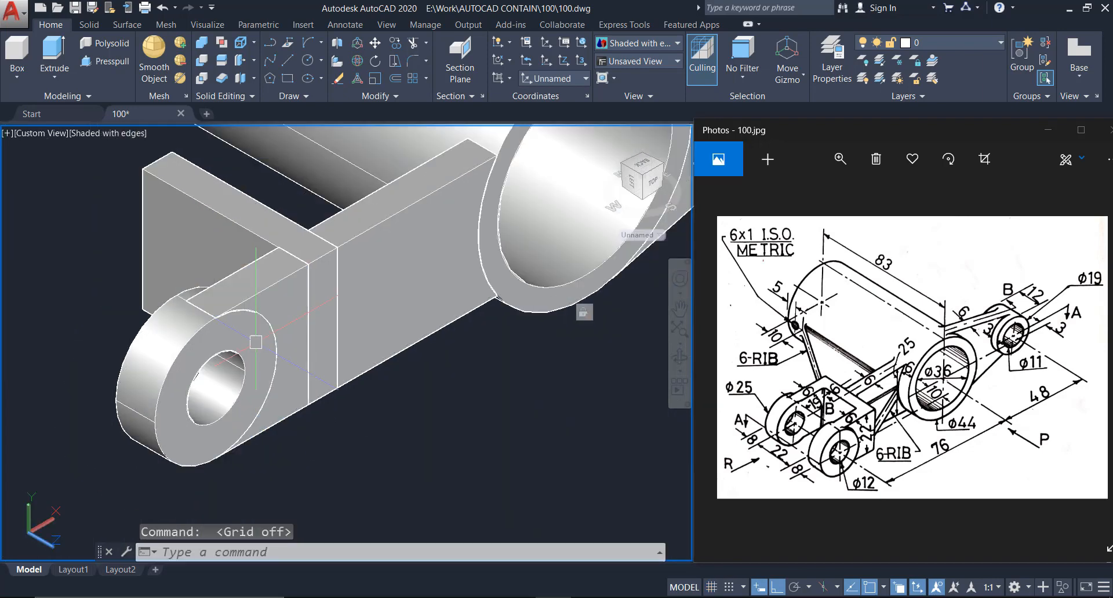
Move the lug boss 2 units forward along the positive Z direction so it projects from the arm
{"action": "left_click", "coordinate": [177, 298]}
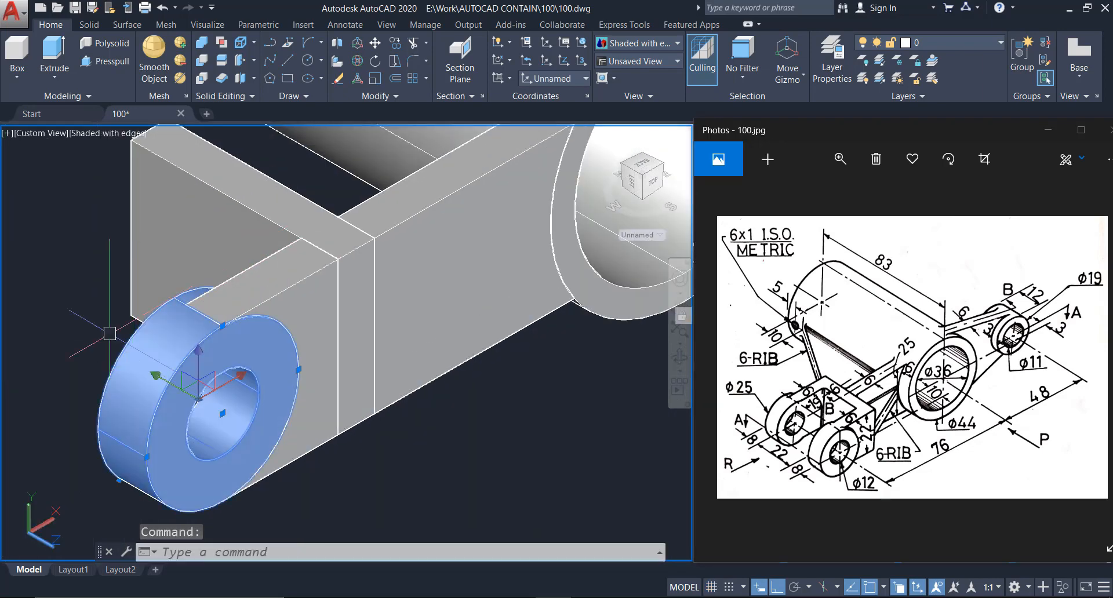
{"action": "type", "text": "M"}
{"action": "key", "text": "Return"}
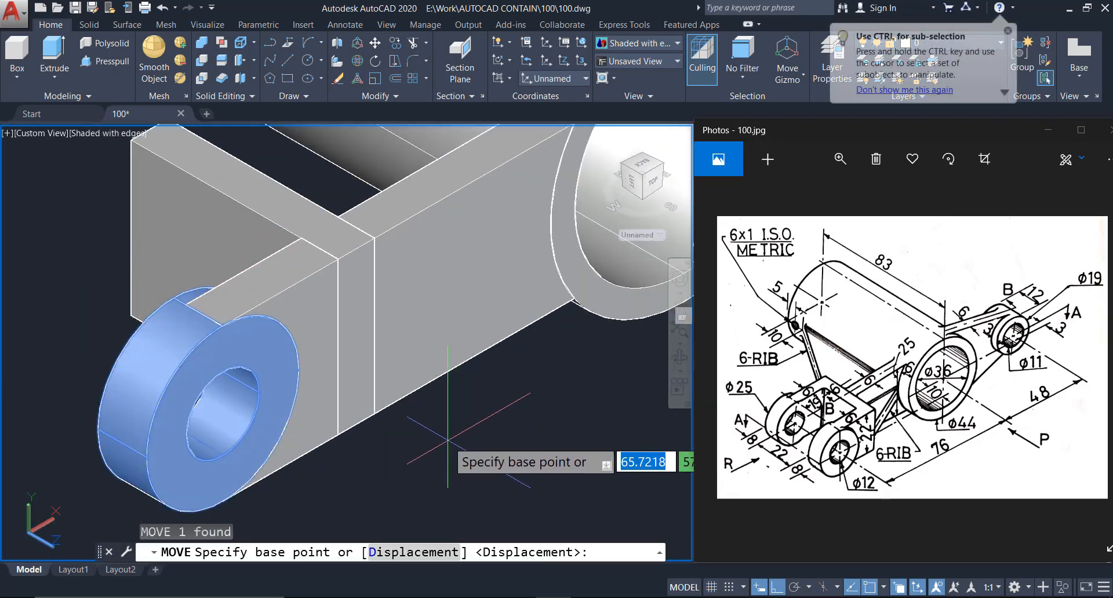
{"action": "left_click", "coordinate": [489, 437]}
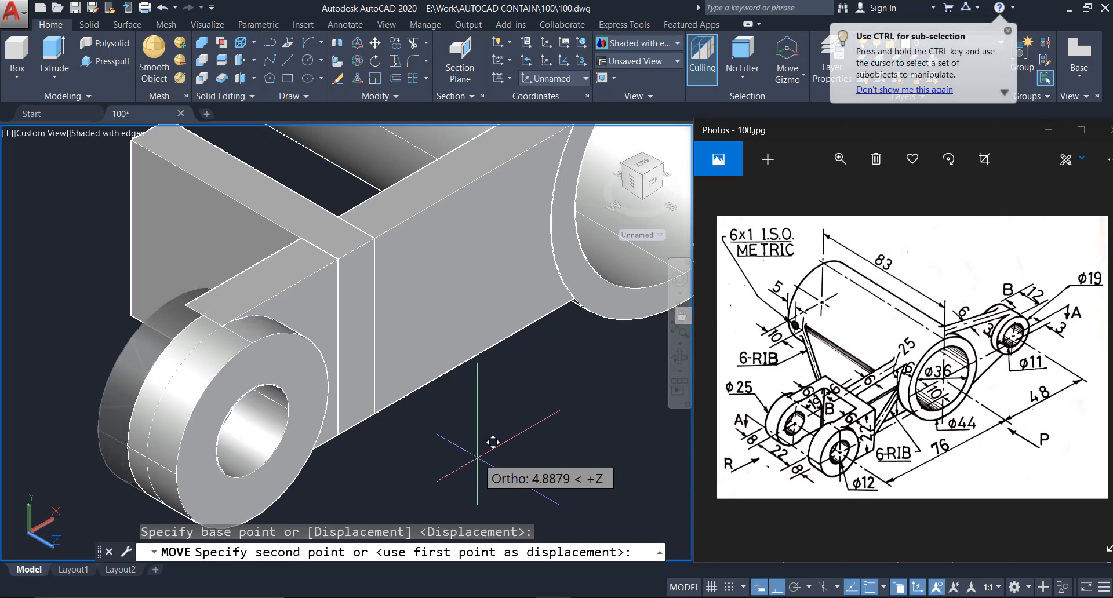
{"action": "type", "text": "2"}
{"action": "key", "text": "Return"}
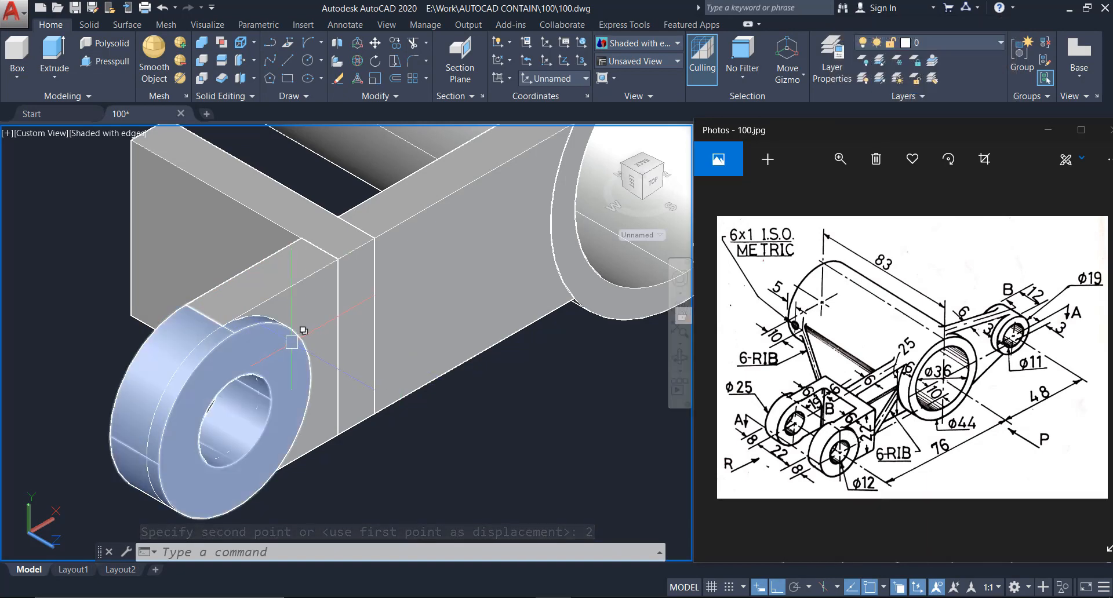
{"action": "scroll", "coordinate": [236, 335], "scroll_direction": "down", "scroll_amount": 2}
{"action": "middle_click_drag", "start_coordinate": [342, 361], "coordinate": [297, 405]}
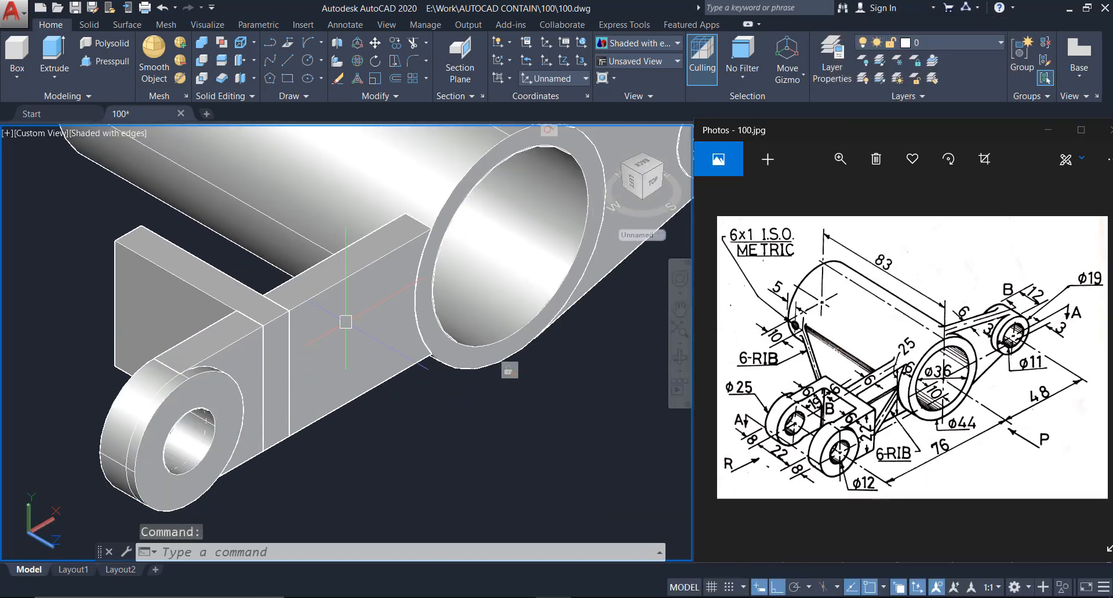
Move the arm section between the cross plate and the cylinder 6 units backward along the negative Z direction
{"action": "left_click", "coordinate": [352, 302]}
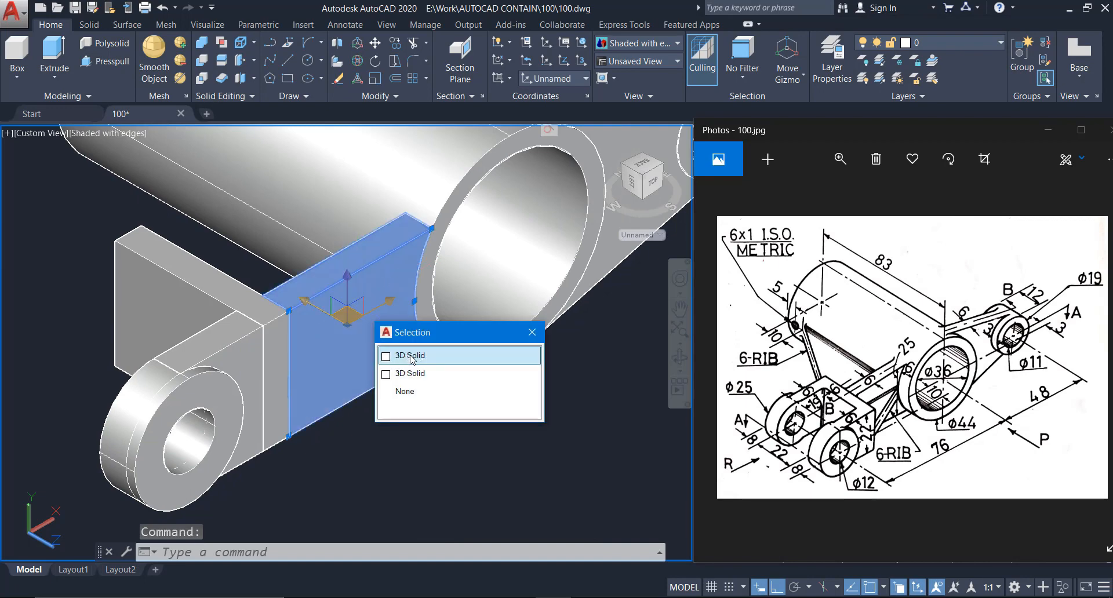
{"action": "left_click", "coordinate": [434, 410]}
{"action": "key", "text": "Return"}
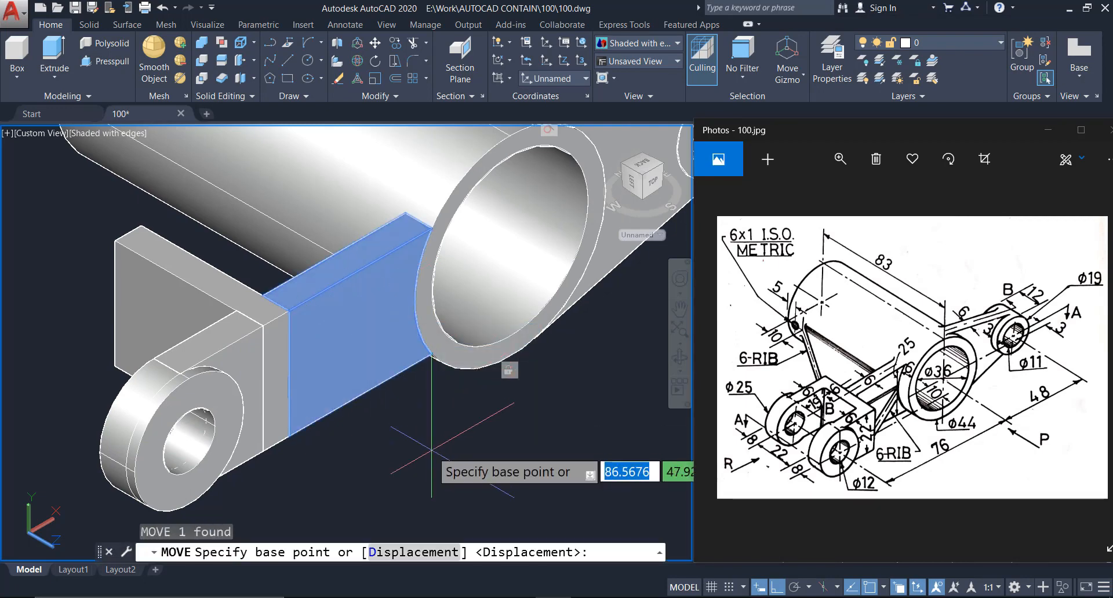
{"action": "left_click", "coordinate": [428, 451]}
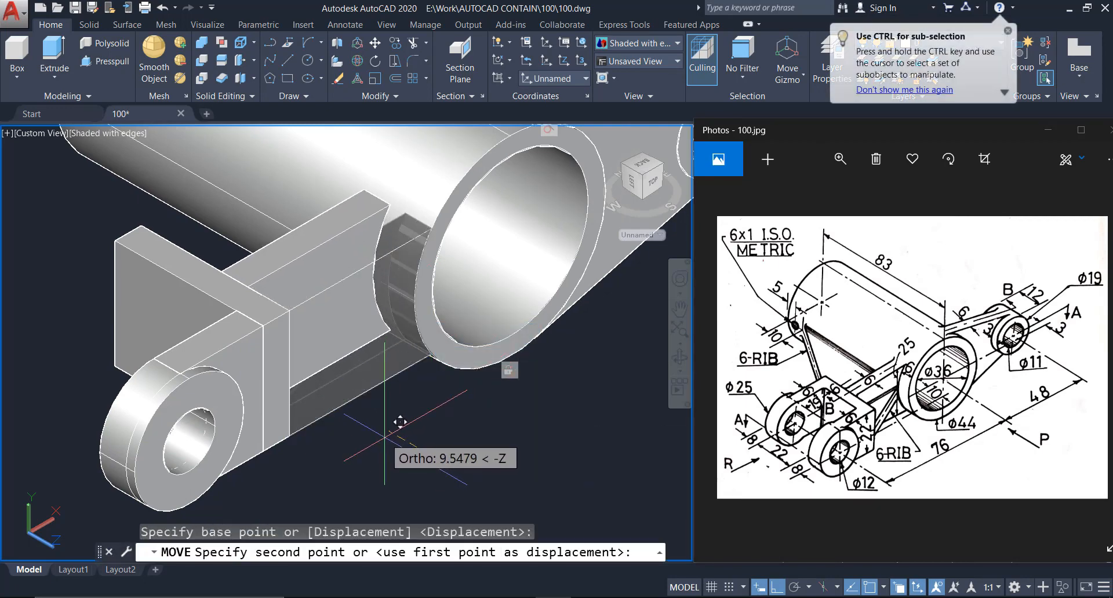
{"action": "type", "text": "6"}
{"action": "key", "text": "Return"}
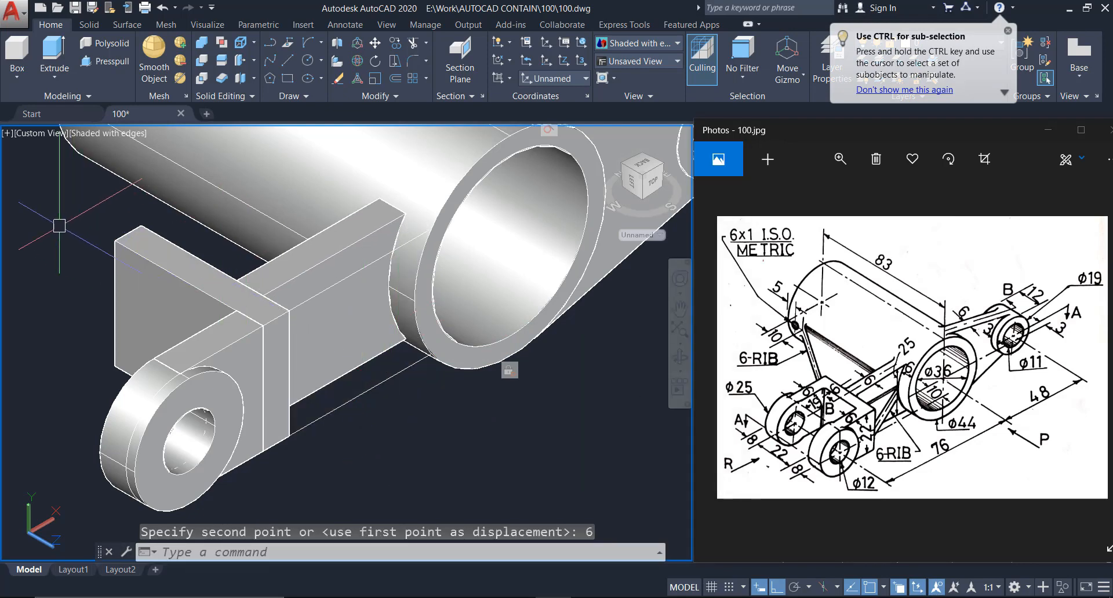
Mirror the lug arm and its boss about the midpoint of the cross plate's long edge, keeping the source objects
{"action": "scroll", "coordinate": [110, 406], "scroll_direction": "up", "scroll_amount": 4}
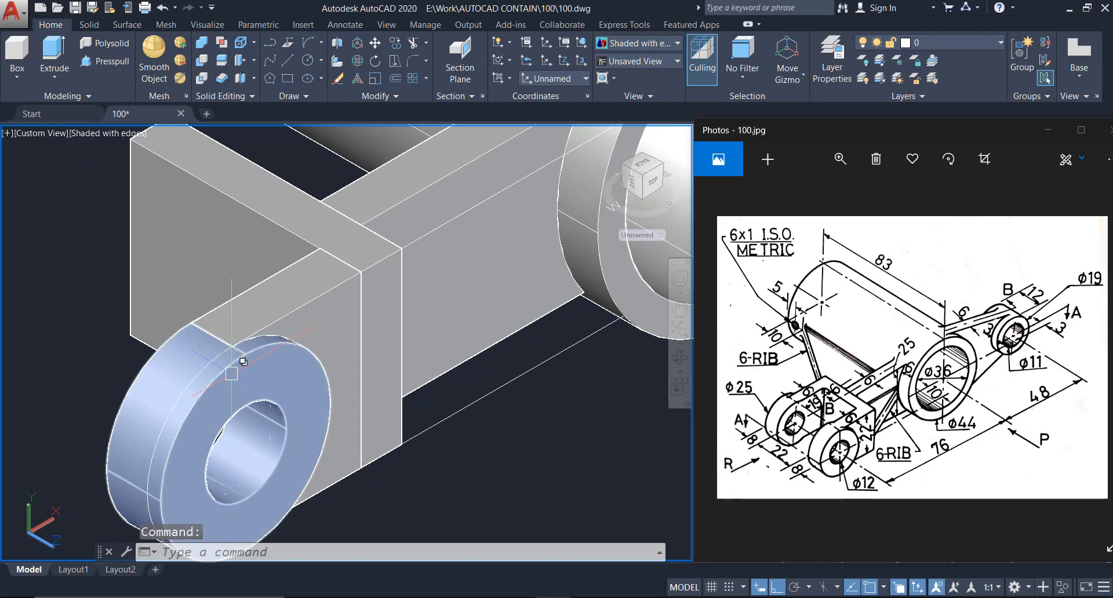
{"action": "left_click", "coordinate": [243, 362]}
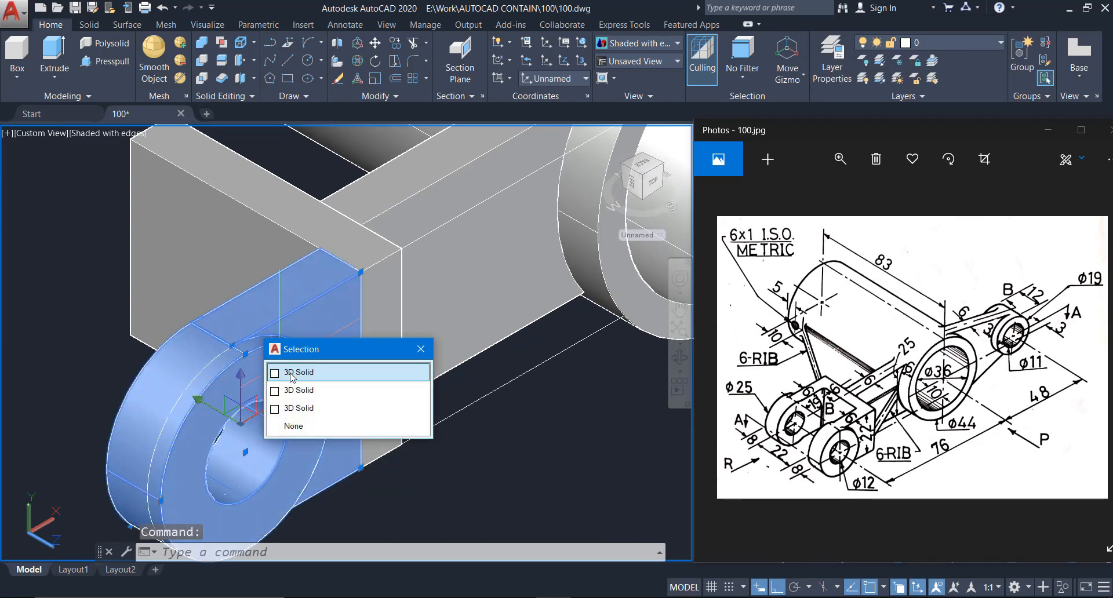
{"action": "left_click", "coordinate": [291, 378]}
{"action": "middle_click_drag", "start_coordinate": [297, 334], "coordinate": [393, 333]}
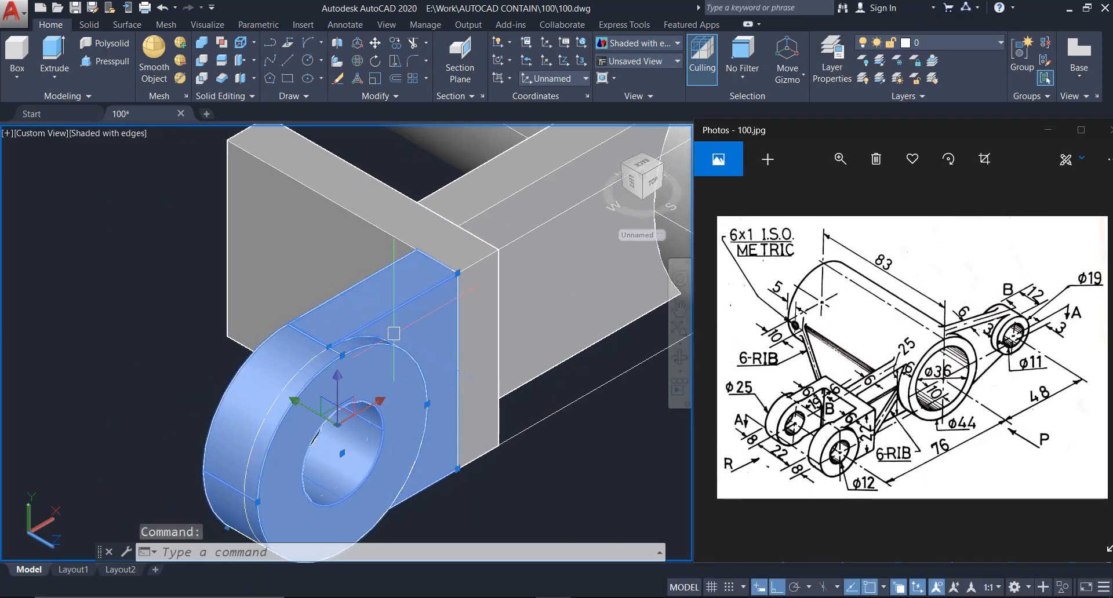
{"action": "key", "text": "Return"}
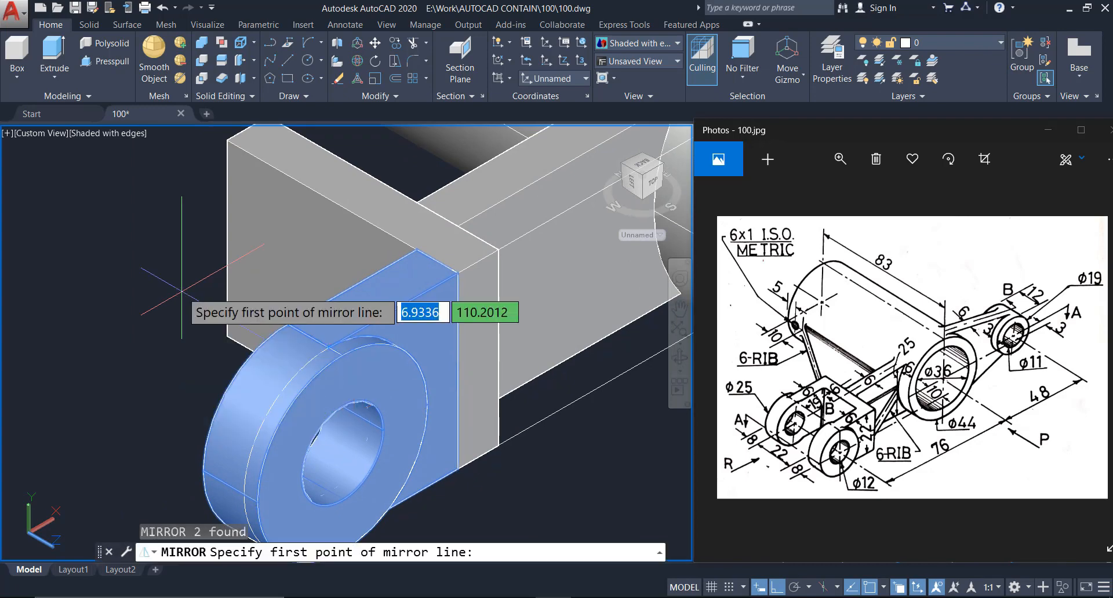
{"action": "middle_click_drag", "start_coordinate": [189, 216], "coordinate": [323, 213], "text": "shift"}
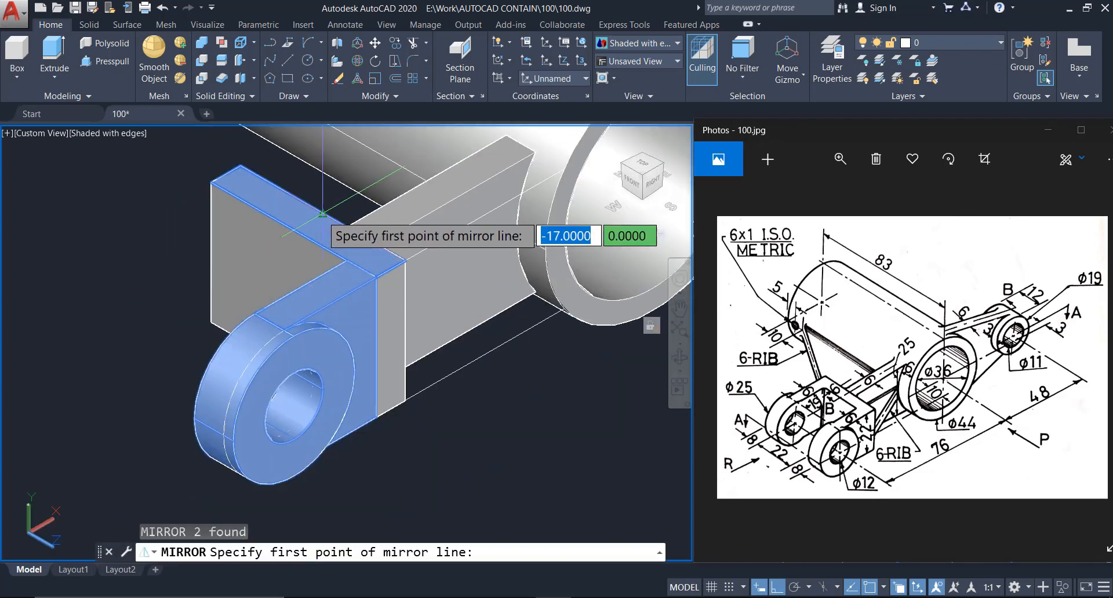
{"action": "left_click", "coordinate": [323, 213]}
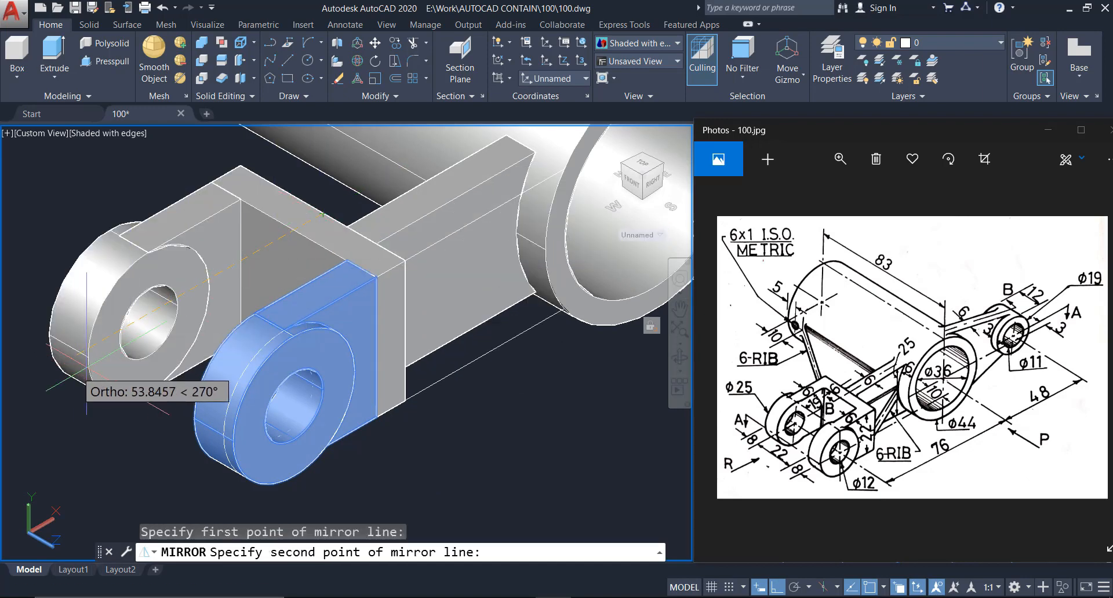
{"action": "middle_click_drag", "start_coordinate": [75, 362], "coordinate": [194, 324]}
{"action": "left_click", "coordinate": [113, 362]}
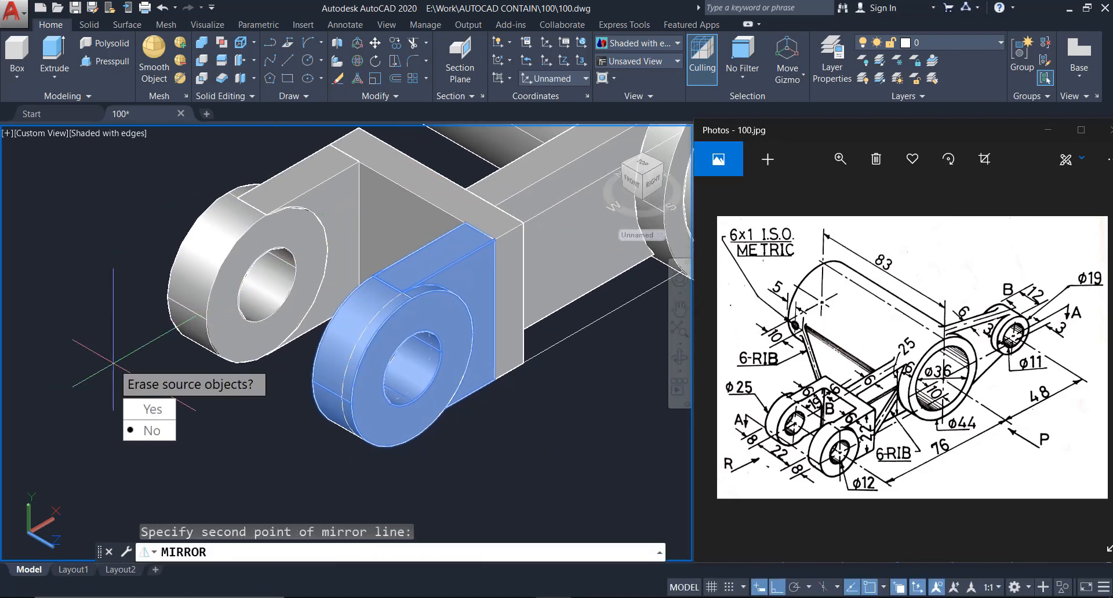
{"action": "key", "text": "Return"}
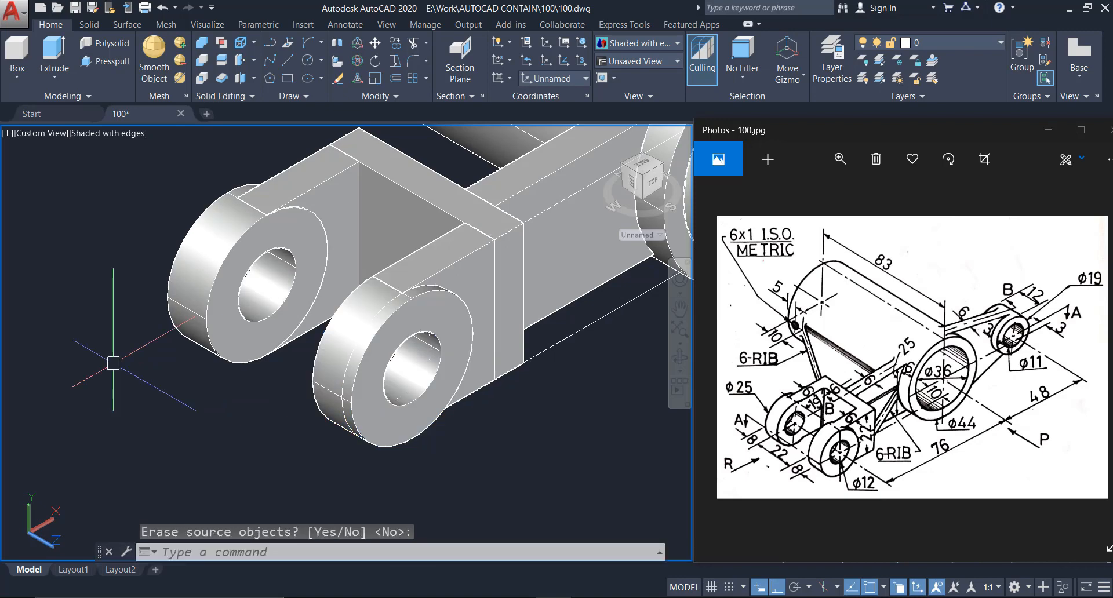
Move the whole fork from the midpoint of the cross plate's rear edge to the midpoint of the connecting arm's end edge
{"action": "middle_click_drag", "start_coordinate": [149, 359], "coordinate": [88, 402]}
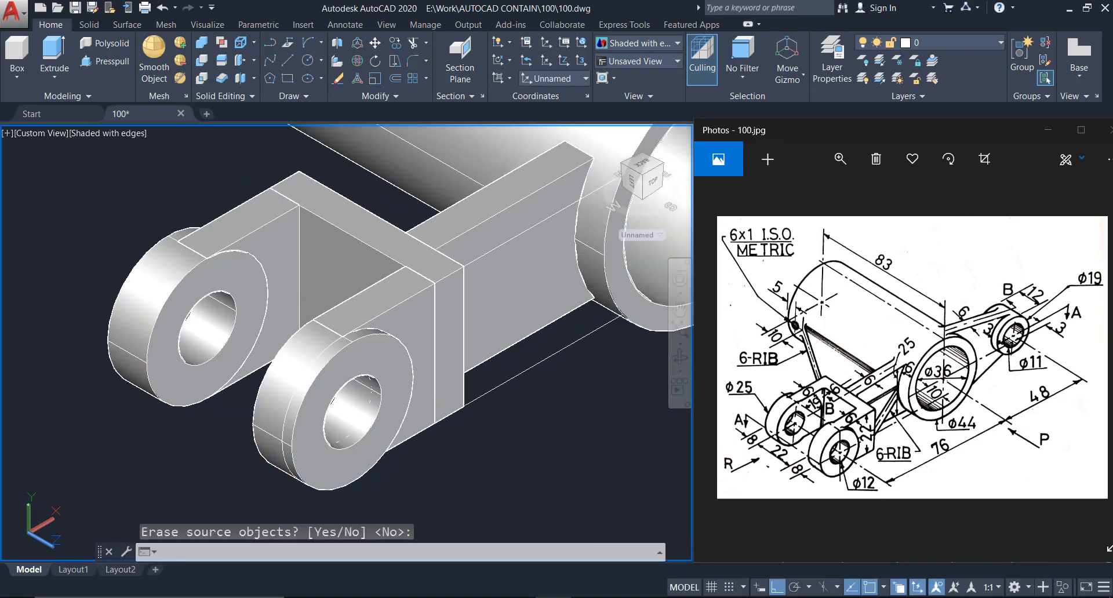
{"action": "left_click", "coordinate": [64, 164]}
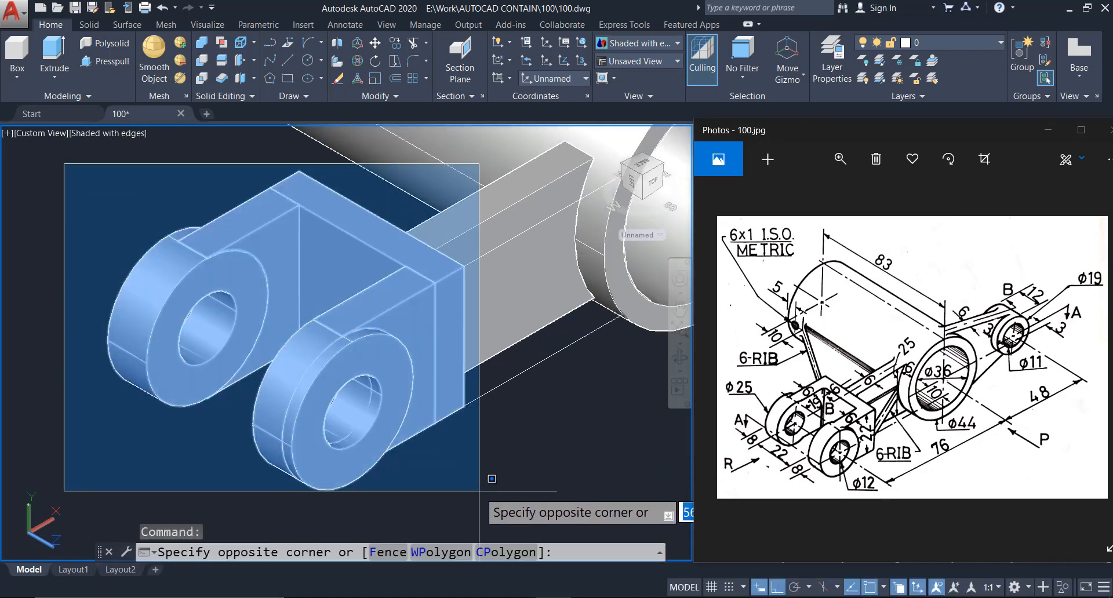
{"action": "left_click", "coordinate": [496, 499]}
{"action": "middle_click_drag", "start_coordinate": [493, 430], "coordinate": [380, 460]}
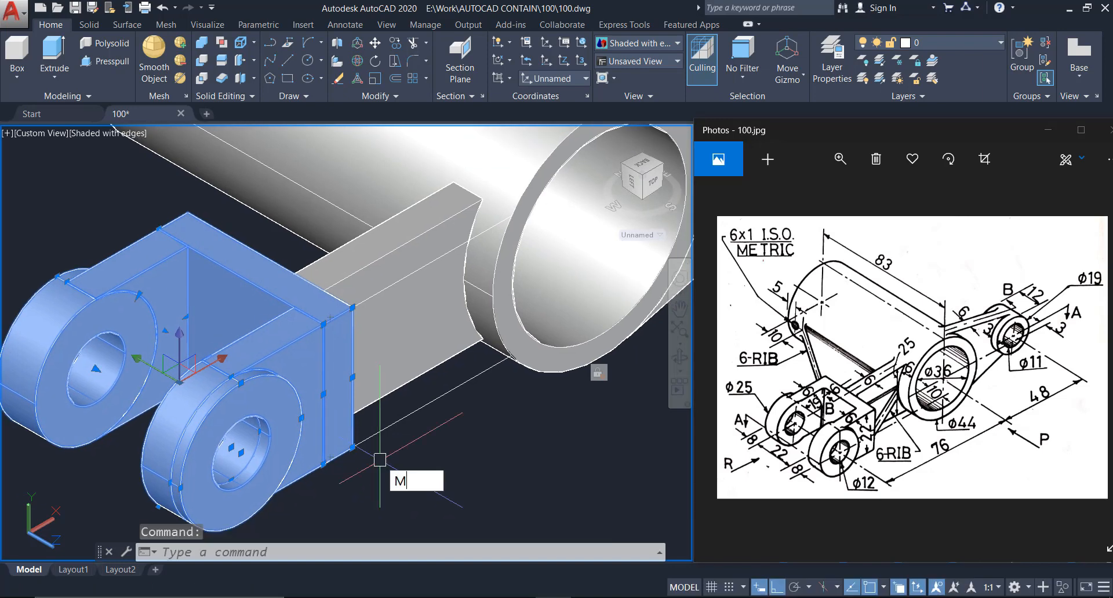
{"action": "key", "text": "Return"}
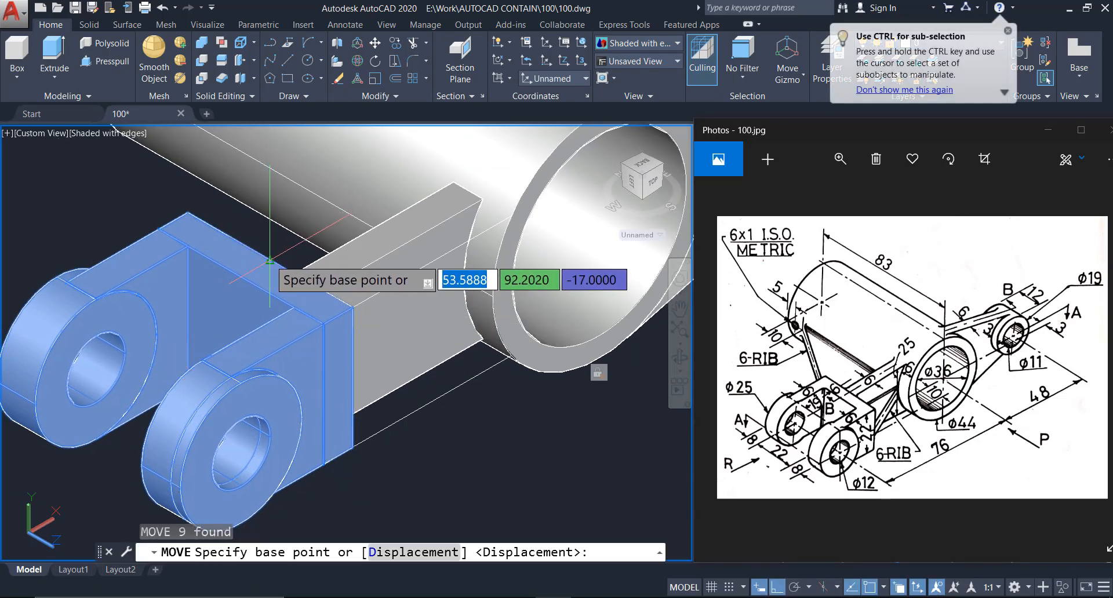
{"action": "left_click", "coordinate": [267, 264]}
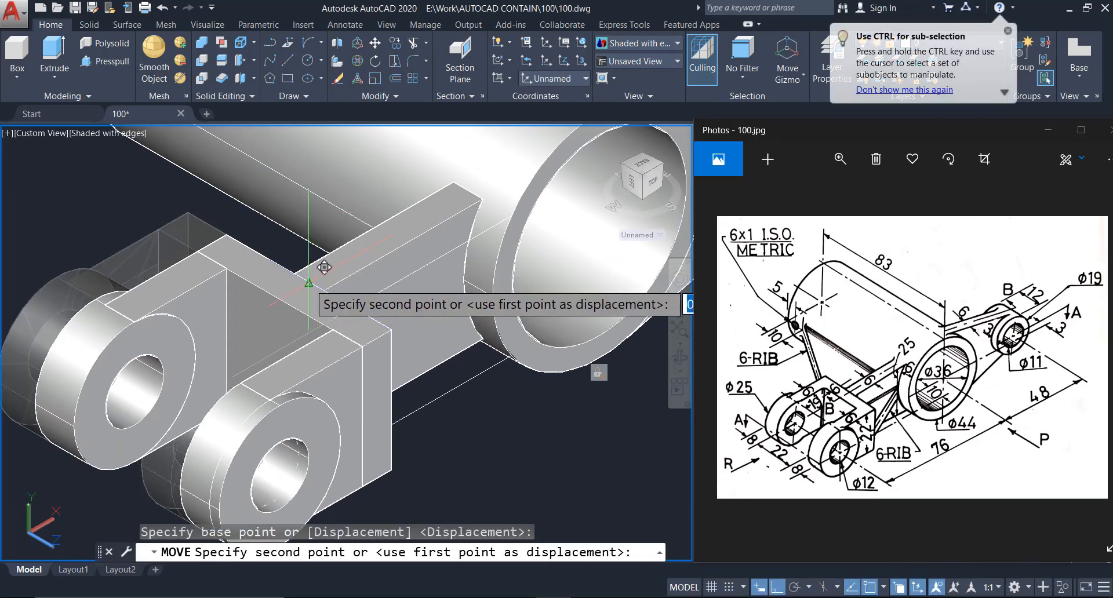
{"action": "left_click", "coordinate": [267, 265]}
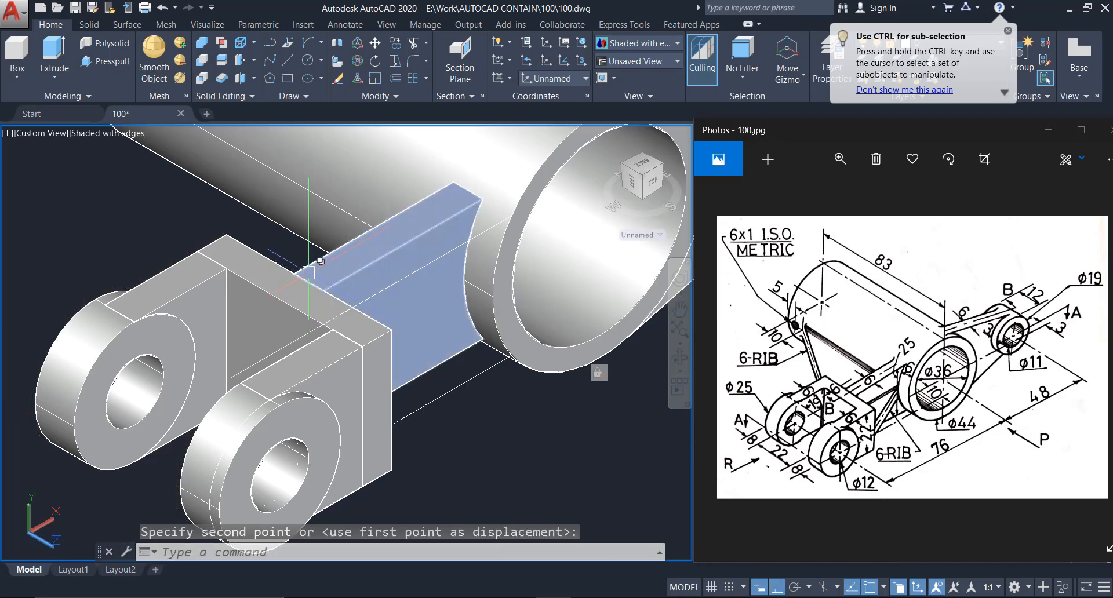
{"action": "scroll", "coordinate": [320, 260], "scroll_direction": "down", "scroll_amount": 3}
{"action": "left_click", "coordinate": [244, 405]}
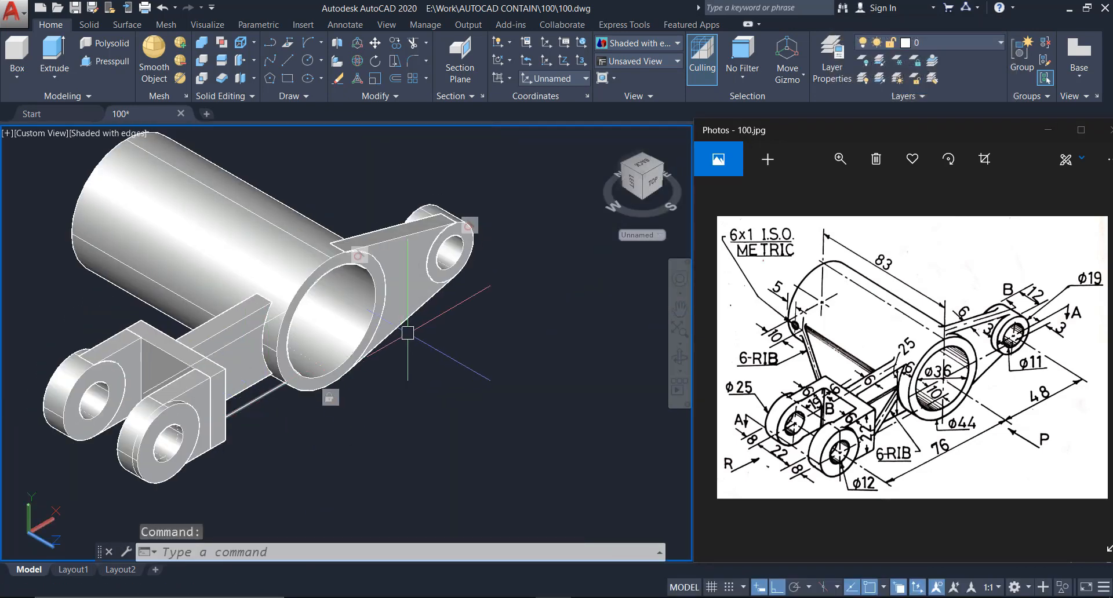
Move the small boss on the opposite arm 3 units forward along the positive Z direction
{"action": "scroll", "coordinate": [432, 204], "scroll_direction": "up", "scroll_amount": 3}
{"action": "middle_click_drag", "start_coordinate": [507, 209], "coordinate": [386, 244]}
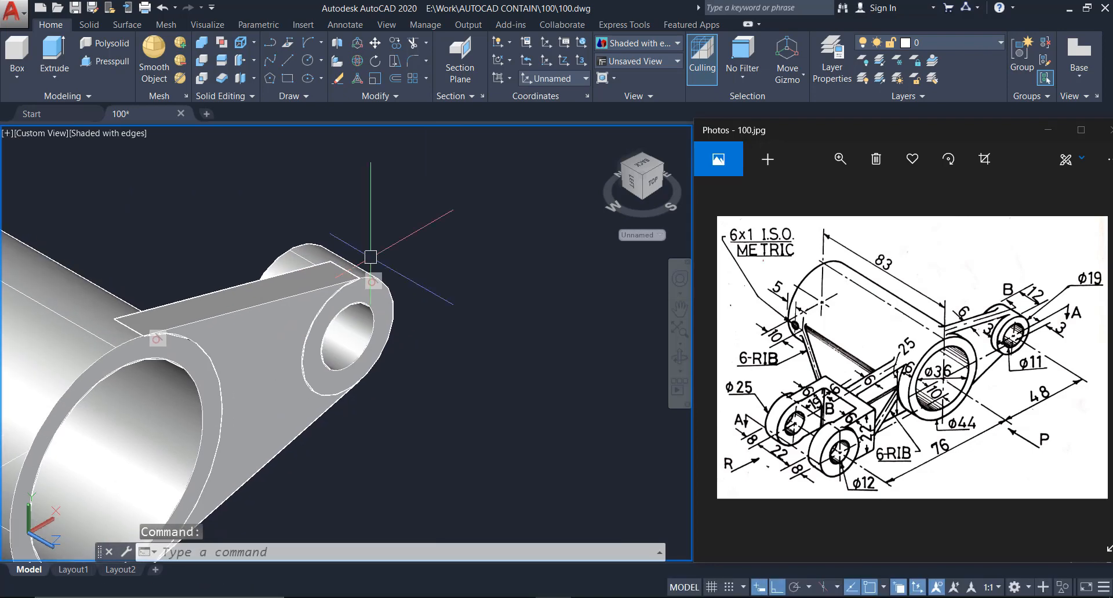
{"action": "scroll", "coordinate": [351, 254], "scroll_direction": "up", "scroll_amount": 2}
{"action": "left_click", "coordinate": [349, 253]}
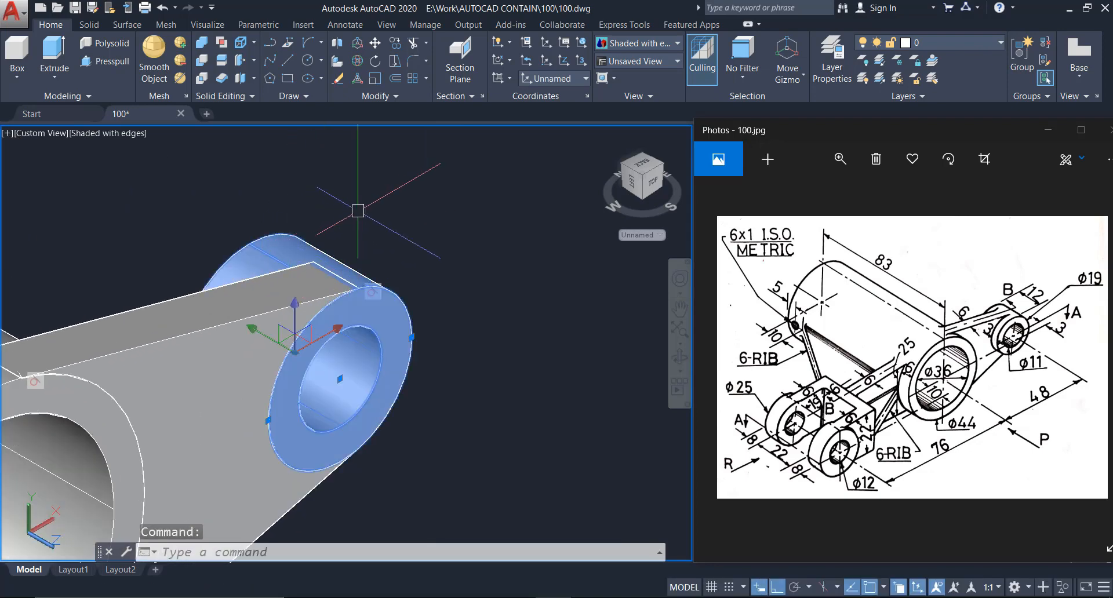
{"action": "type", "text": "m"}
{"action": "key", "text": "Return"}
{"action": "left_click", "coordinate": [338, 193]}
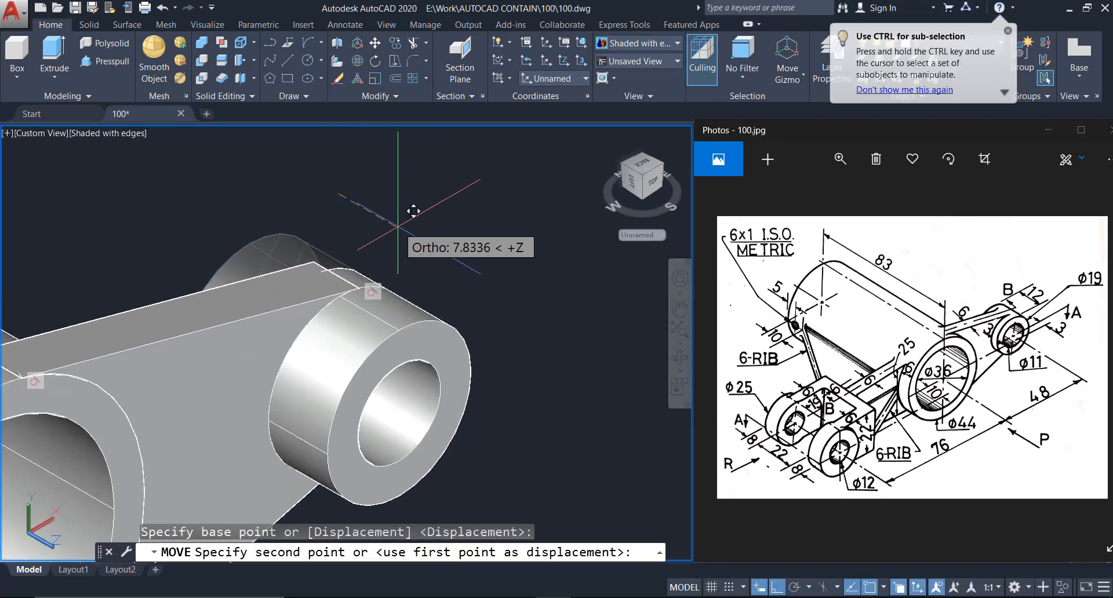
{"action": "type", "text": "3"}
{"action": "key", "text": "Return"}
{"action": "scroll", "coordinate": [397, 191], "scroll_direction": "down", "scroll_amount": 2}
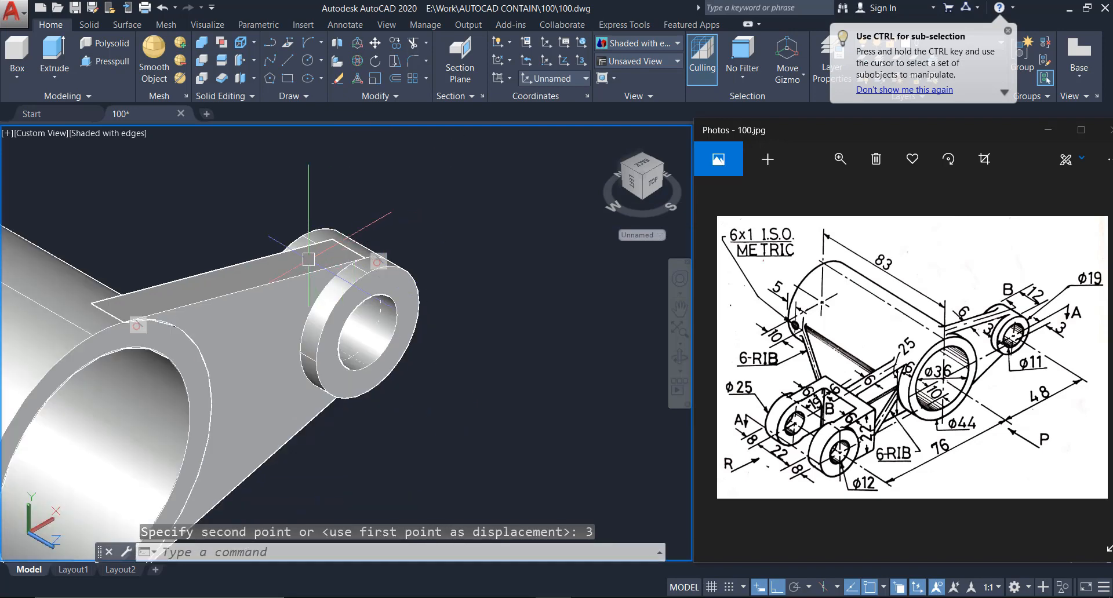
Move the tapered arm together with its small boss 3 units backward along the negative Z direction
{"action": "left_click", "coordinate": [405, 197]}
{"action": "left_click", "coordinate": [292, 393]}
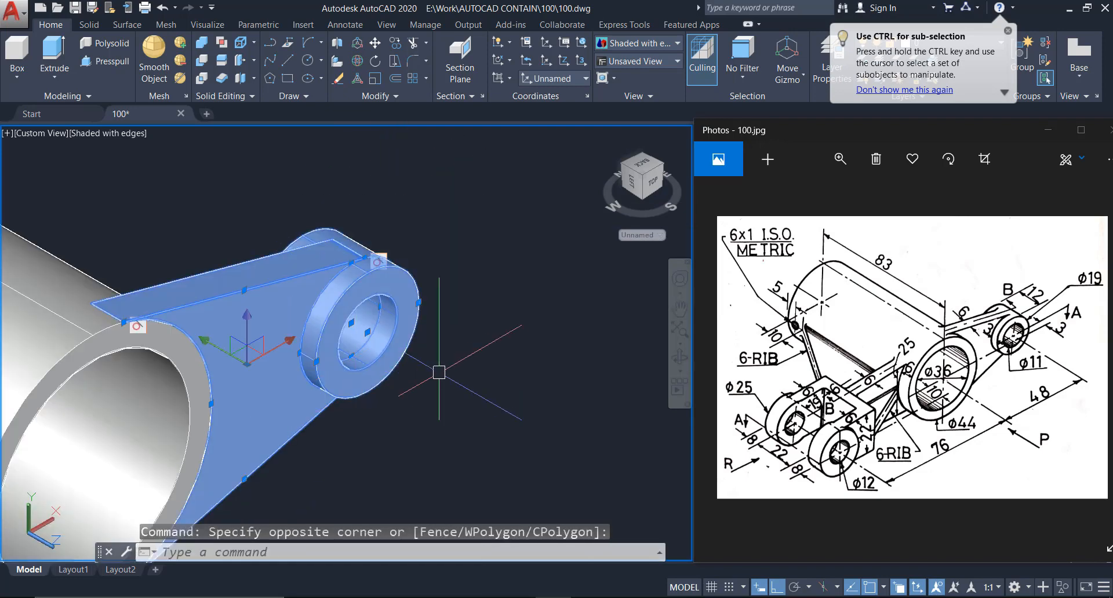
{"action": "key", "text": "Return"}
{"action": "left_click", "coordinate": [447, 237]}
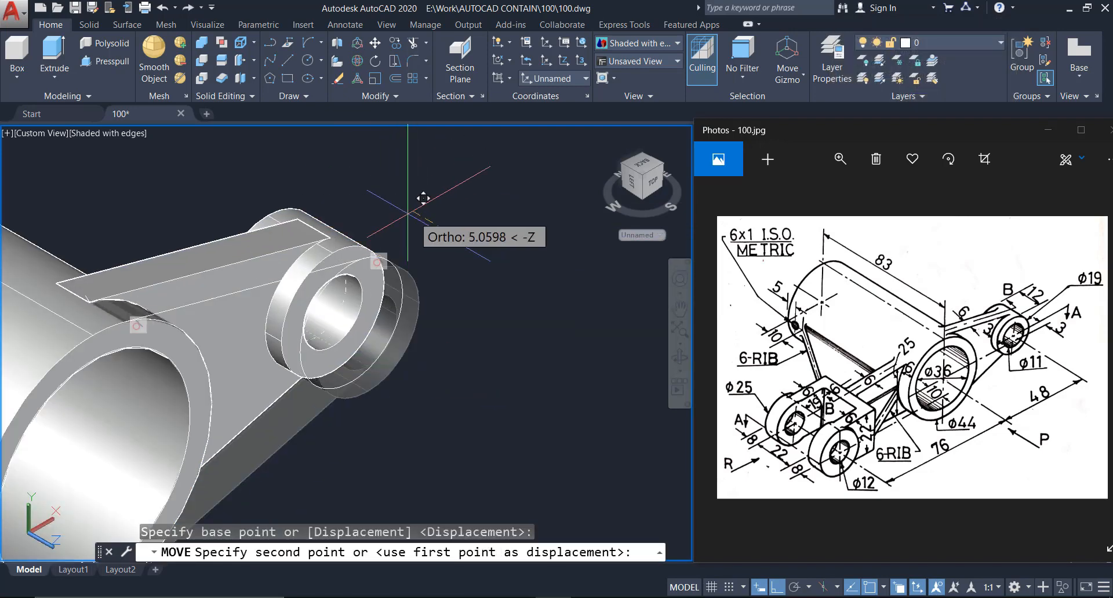
{"action": "type", "text": "3"}
{"action": "key", "text": "Return"}
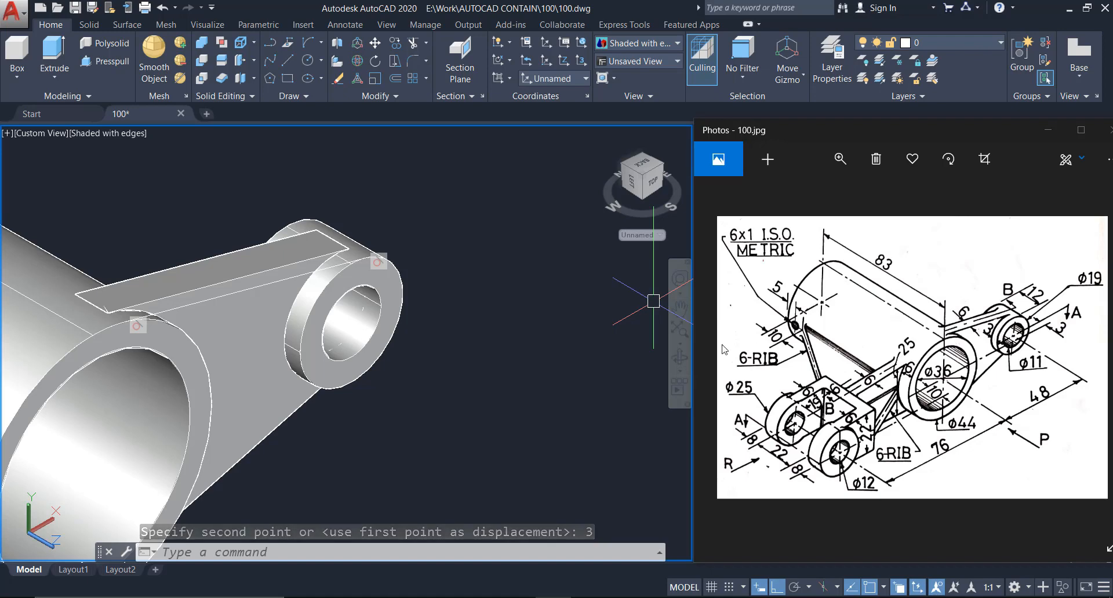
Union the cylinder, both arms, the fork and the bosses into one solid
{"action": "scroll", "coordinate": [320, 347], "scroll_direction": "down", "scroll_amount": 3}
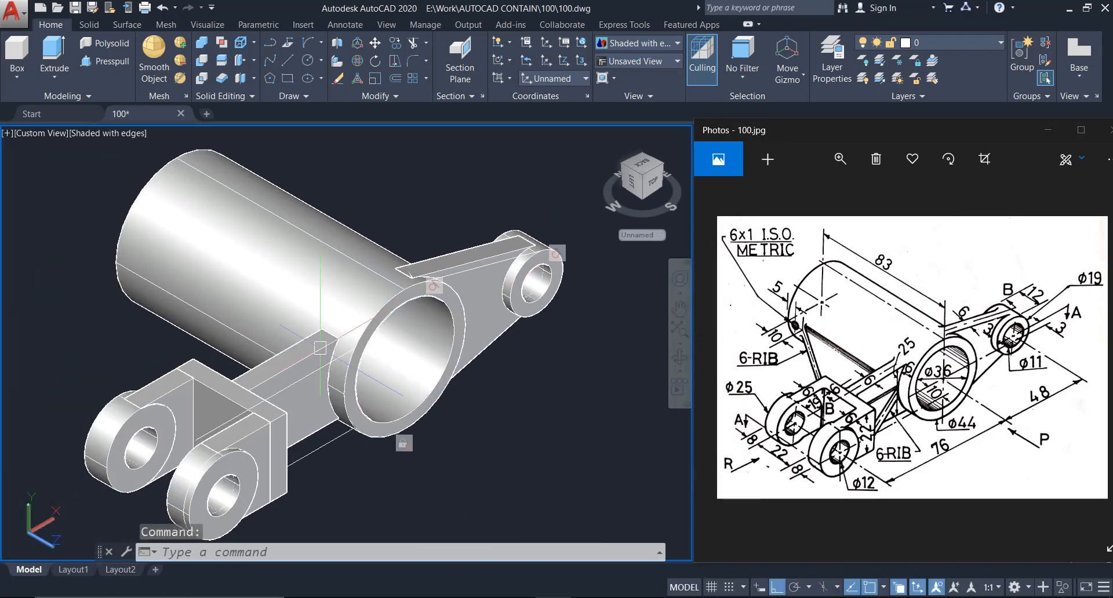
{"action": "middle_click_drag", "start_coordinate": [320, 348], "coordinate": [323, 300]}
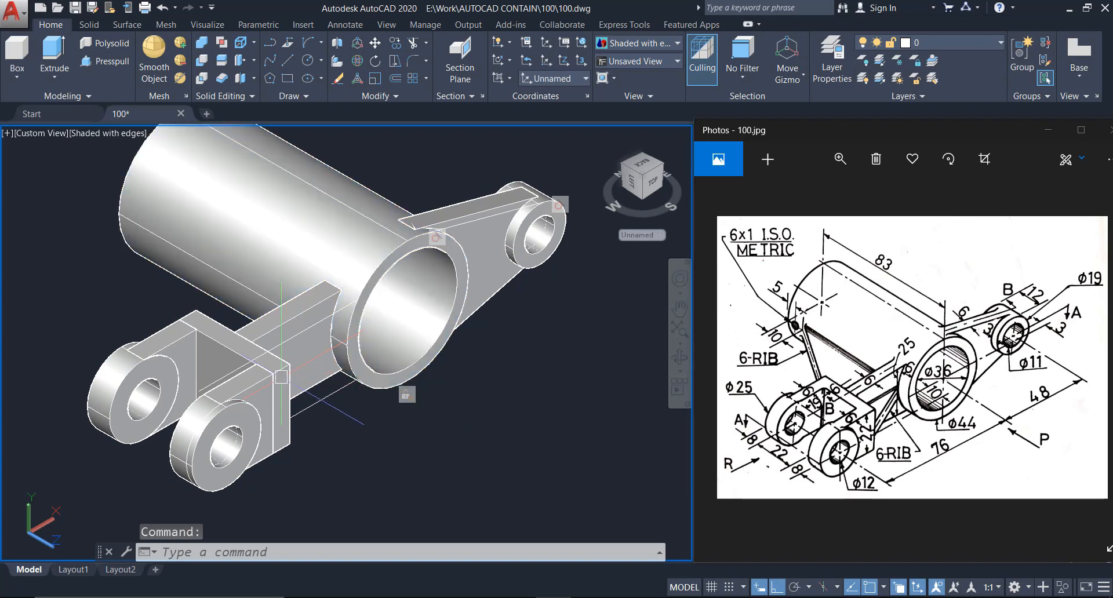
{"action": "middle_click_drag", "start_coordinate": [335, 379], "coordinate": [320, 400]}
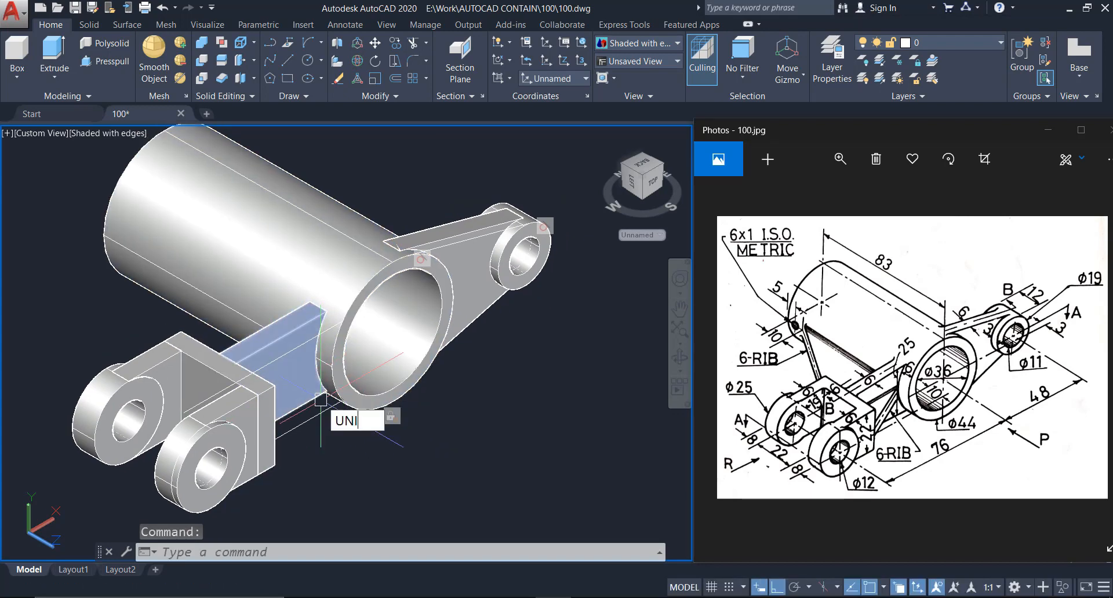
{"action": "key", "text": "Return"}
{"action": "scroll", "coordinate": [321, 402], "scroll_direction": "down", "scroll_amount": 3}
{"action": "left_click", "coordinate": [551, 464]}
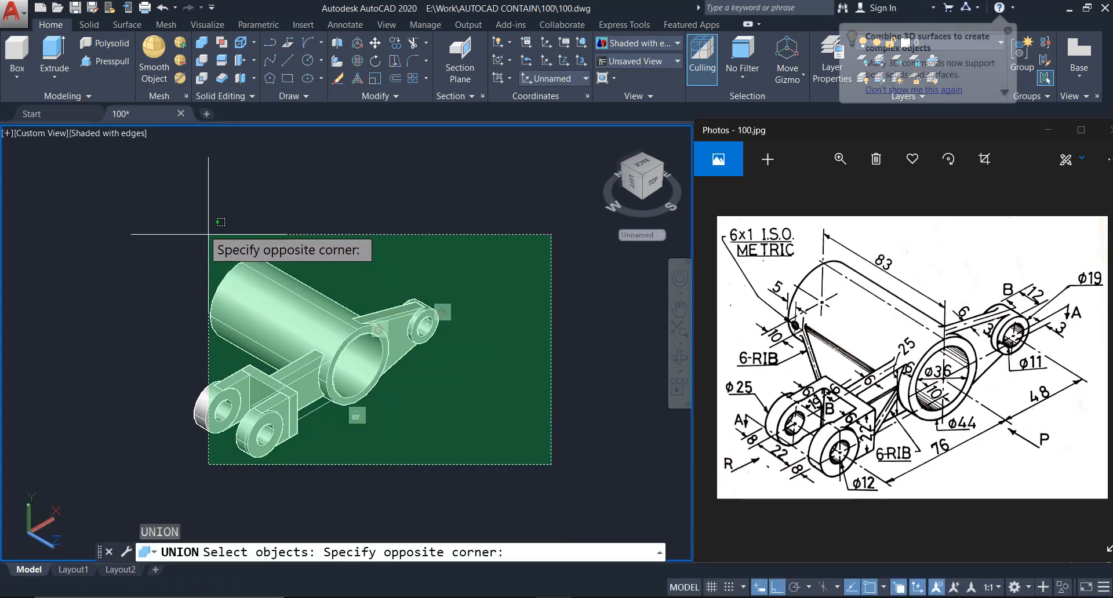
{"action": "left_click", "coordinate": [208, 234]}
{"action": "key", "text": "Return"}
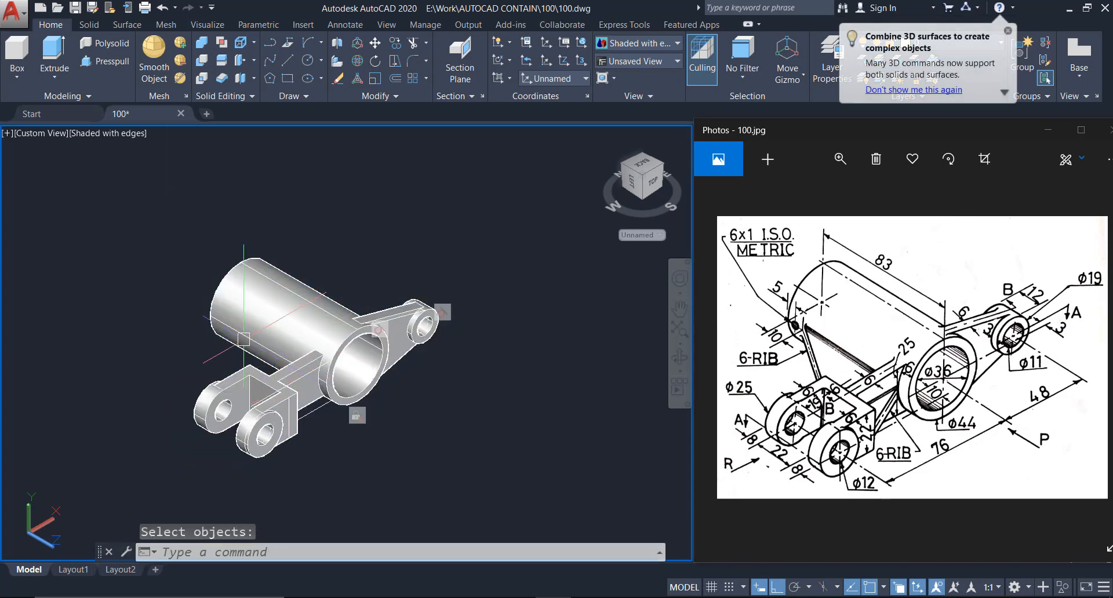
Delete the leftover 2D profile geometry and its constraints from the front of the bracket
{"action": "left_click", "coordinate": [218, 239]}
{"action": "left_click", "coordinate": [541, 476]}
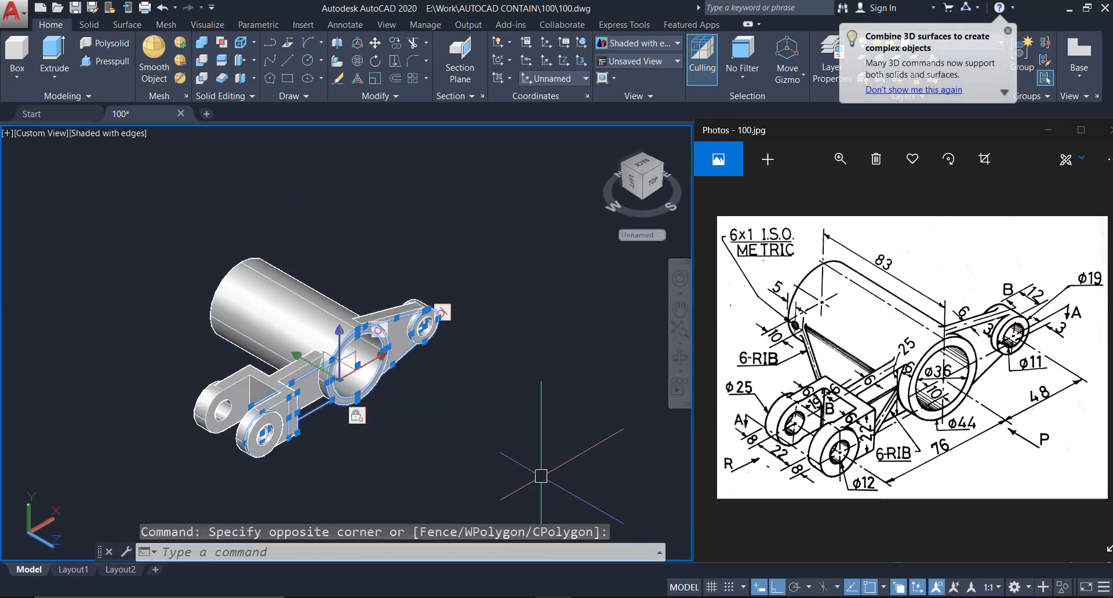
{"action": "left_click", "coordinate": [164, 333]}
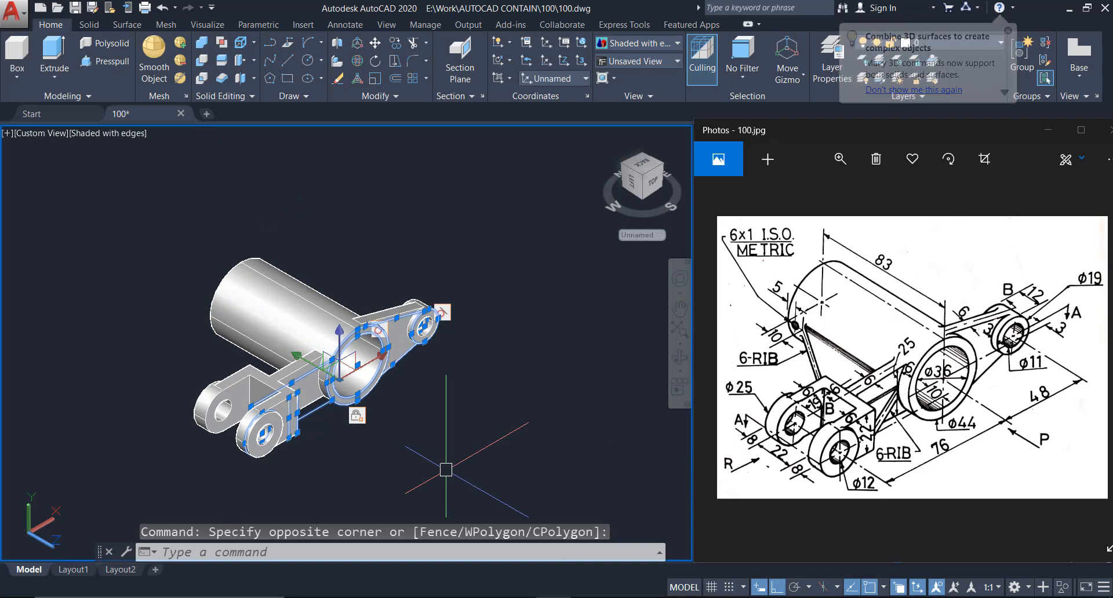
{"action": "key", "text": "Delete"}
{"action": "scroll", "coordinate": [294, 406], "scroll_direction": "up", "scroll_amount": 3}
{"action": "scroll", "coordinate": [333, 390], "scroll_direction": "up", "scroll_amount": 3}
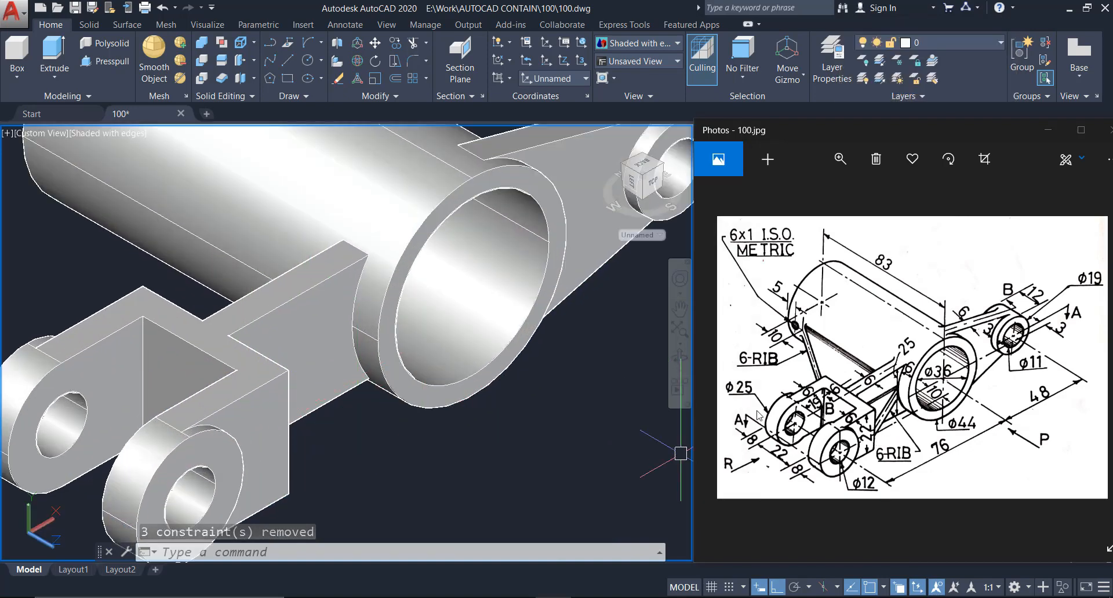
Draw a diagonal line from where the plain arm meets the cylinder to the midpoint of the fork's front vertical edge
{"action": "middle_click_drag", "start_coordinate": [545, 342], "coordinate": [436, 386], "text": "shift"}
{"action": "key", "text": "Return"}
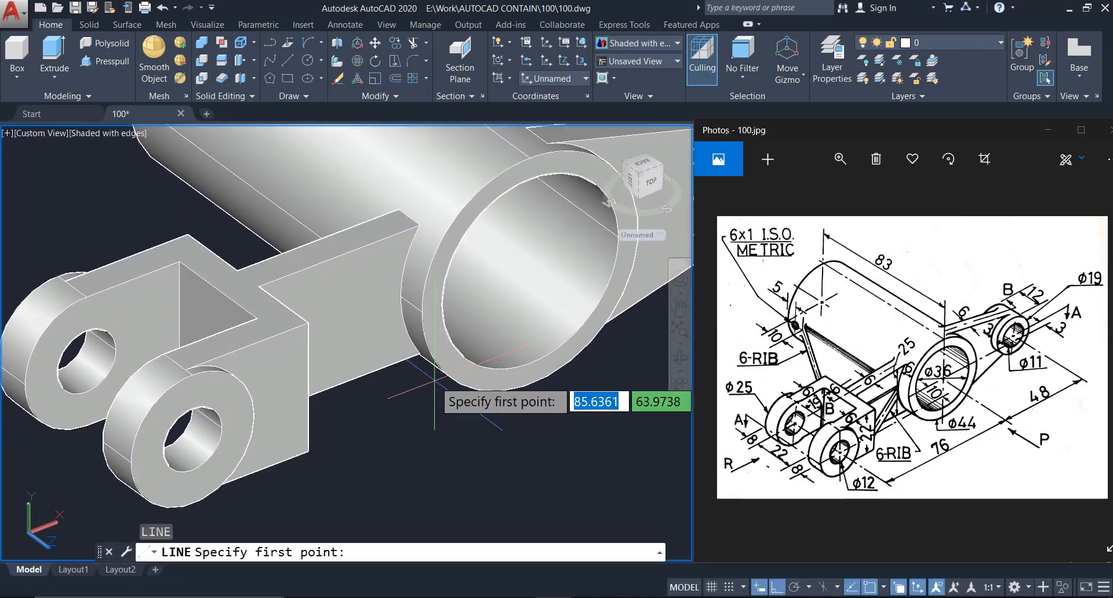
{"action": "left_click", "coordinate": [400, 297]}
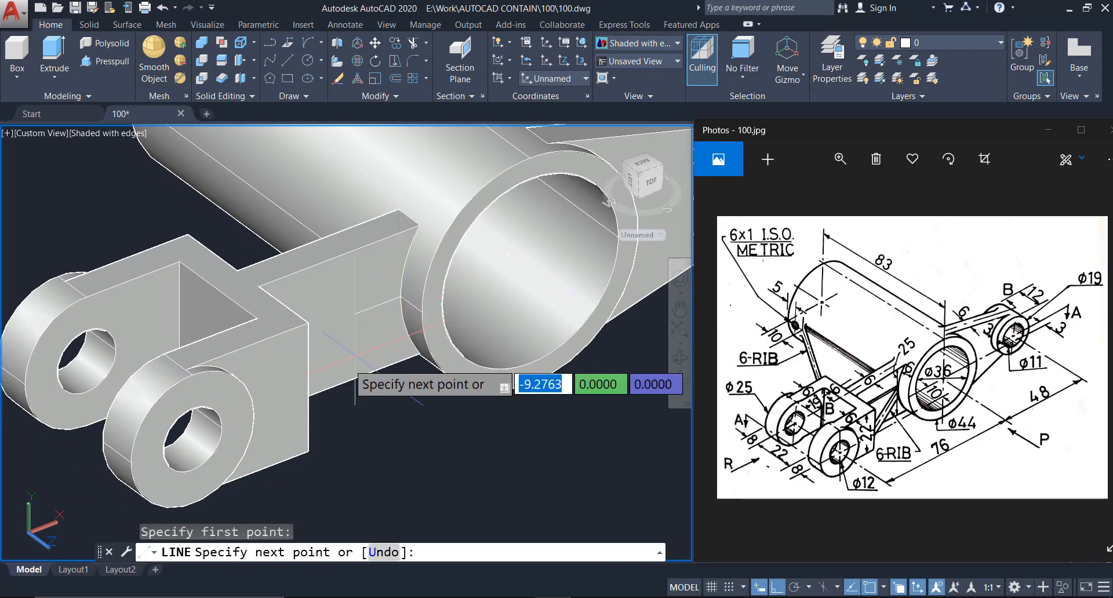
{"action": "left_click", "coordinate": [308, 386]}
{"action": "key", "text": "Escape"}
{"action": "scroll", "coordinate": [183, 361], "scroll_direction": "down", "scroll_amount": 2}
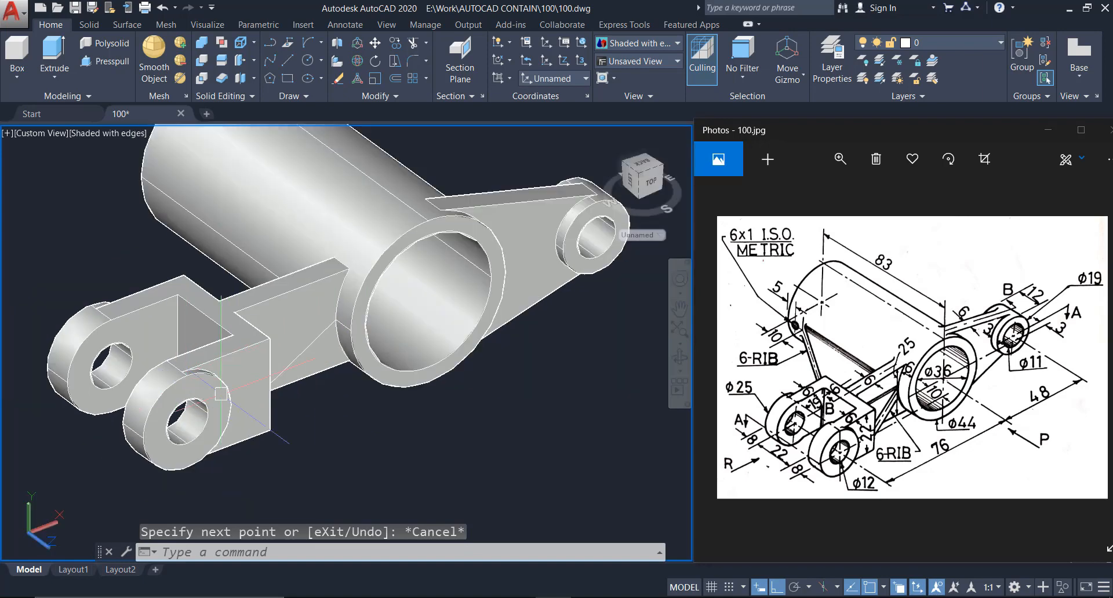
Move the diagonal line off the bracket into the empty space in front of it
{"action": "left_click", "coordinate": [309, 348]}
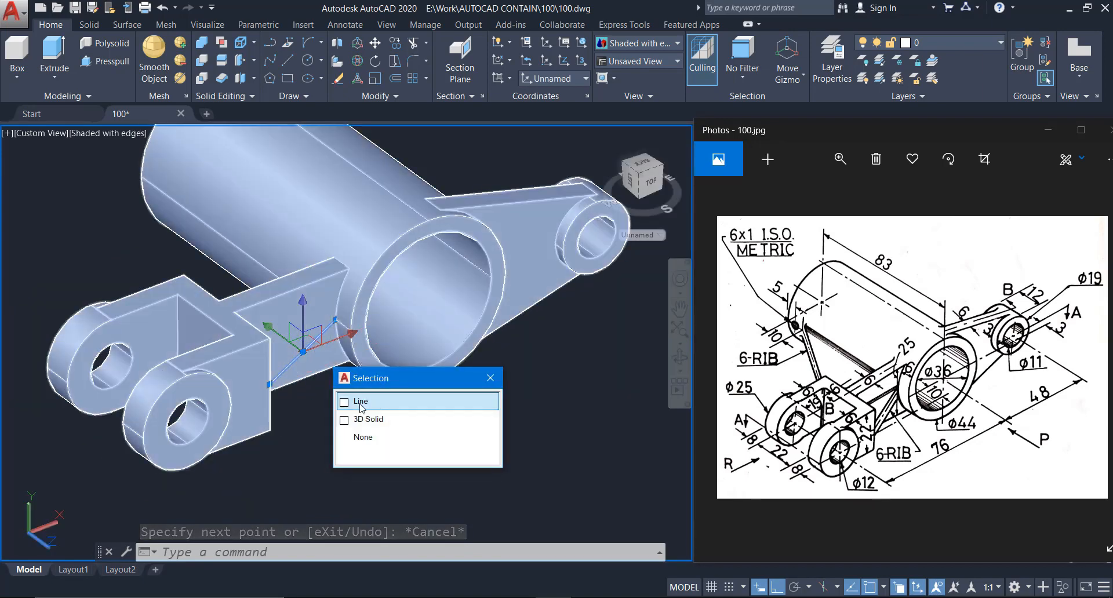
{"action": "left_click", "coordinate": [361, 402]}
{"action": "scroll", "coordinate": [311, 373], "scroll_direction": "up", "scroll_amount": 3}
{"action": "type", "text": "m"}
{"action": "key", "text": "Return"}
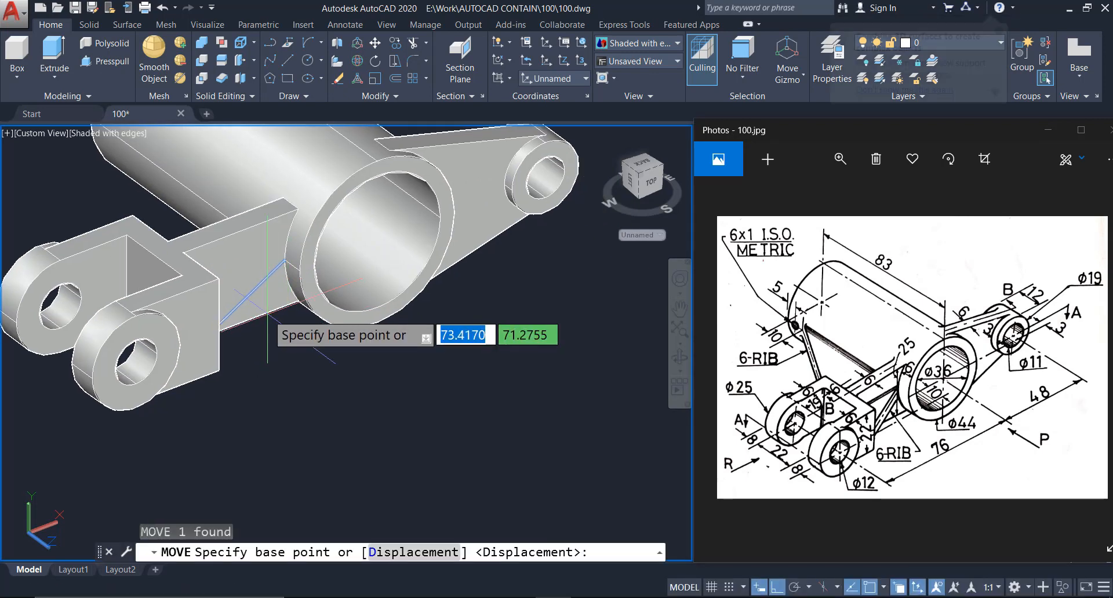
{"action": "left_click", "coordinate": [268, 314]}
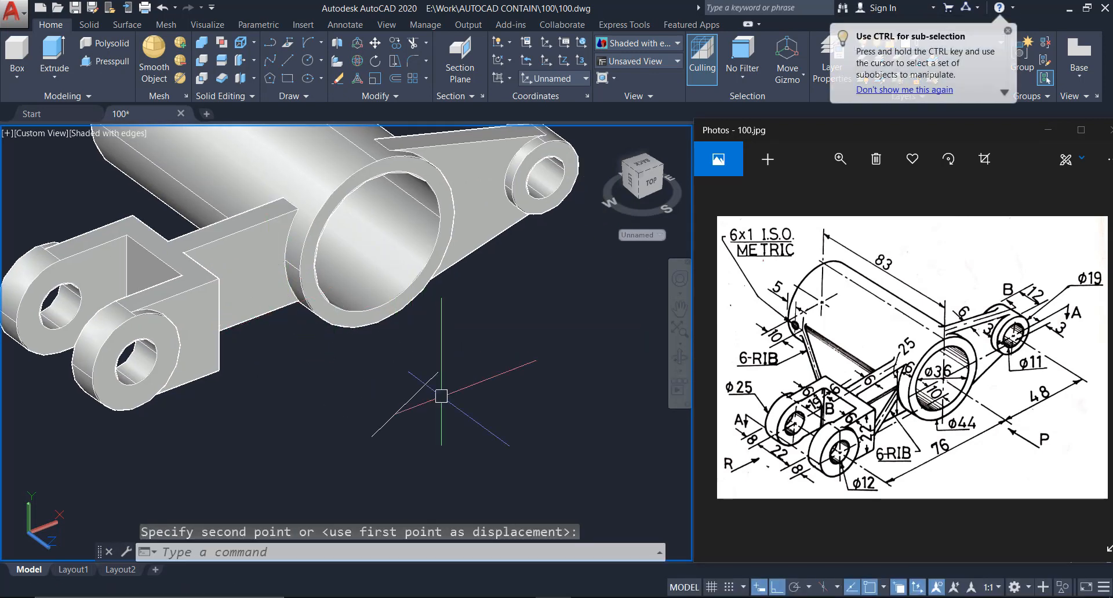
{"action": "key", "text": "Escape"}
Set the coordinate system to Top and display the drawing grid
{"action": "left_click", "coordinate": [548, 79]}
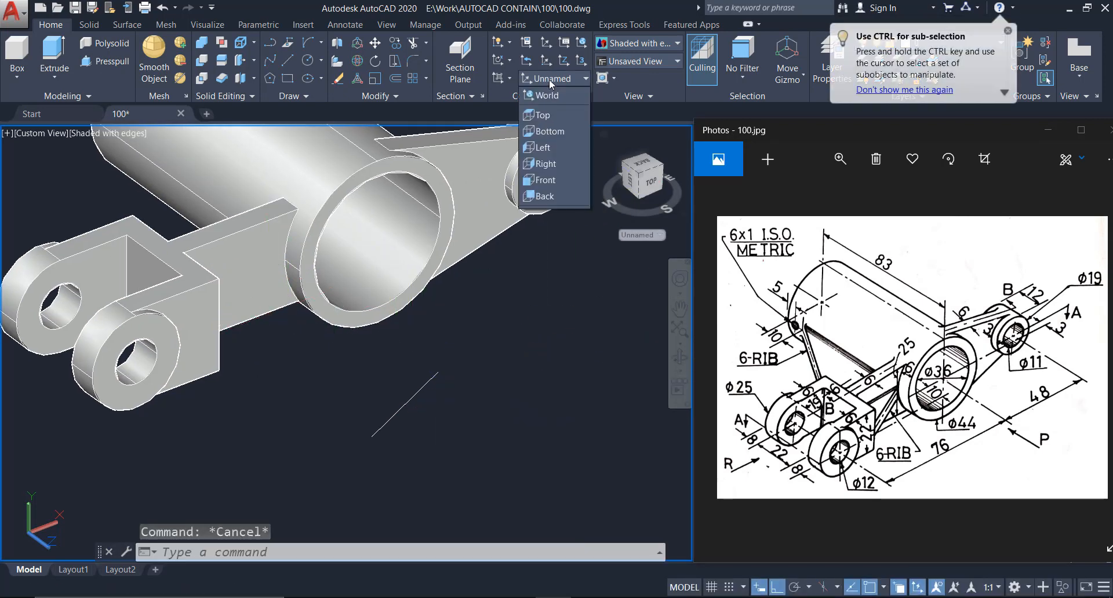
{"action": "left_click", "coordinate": [548, 115]}
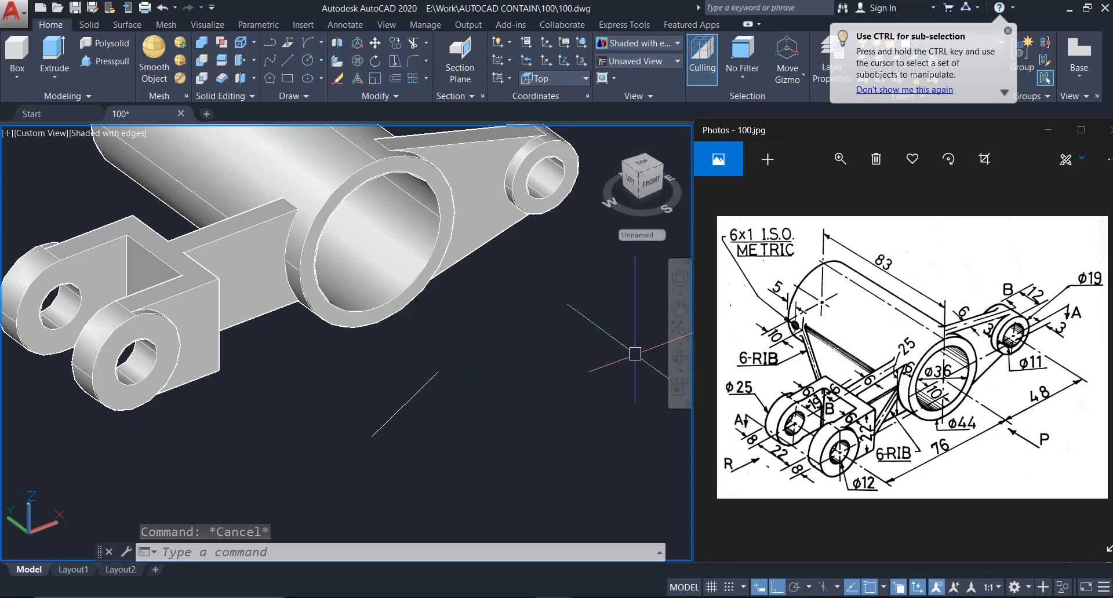
{"action": "left_click", "coordinate": [679, 358]}
{"action": "left_click_drag", "start_coordinate": [509, 330], "coordinate": [529, 340]}
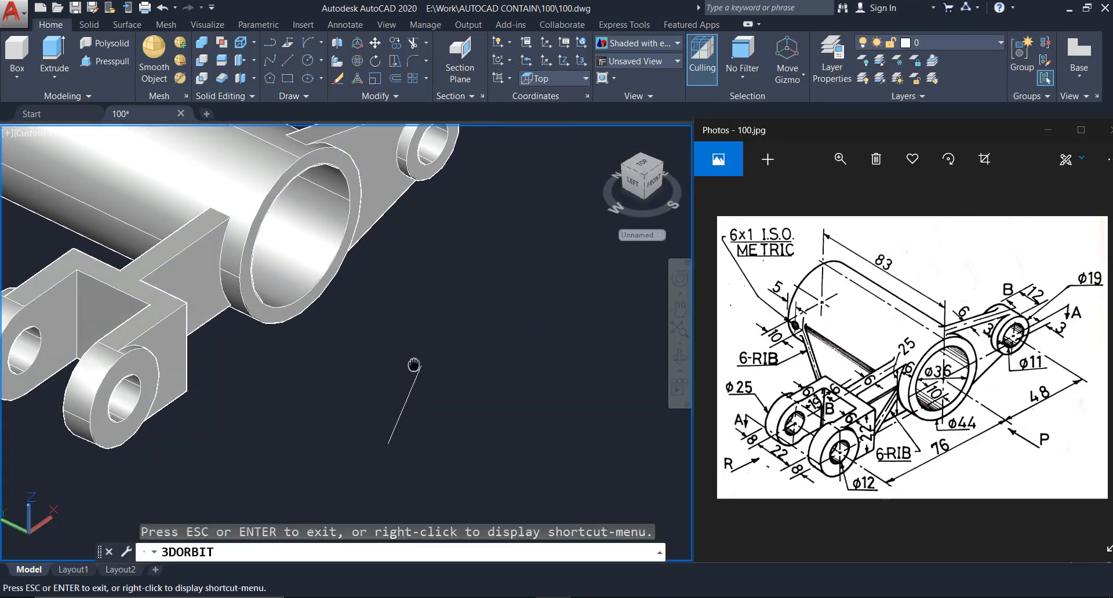
{"action": "middle_click_drag", "start_coordinate": [413, 365], "coordinate": [527, 364]}
{"action": "key", "text": "Escape"}
{"action": "middle_click_drag", "start_coordinate": [527, 415], "coordinate": [518, 408]}
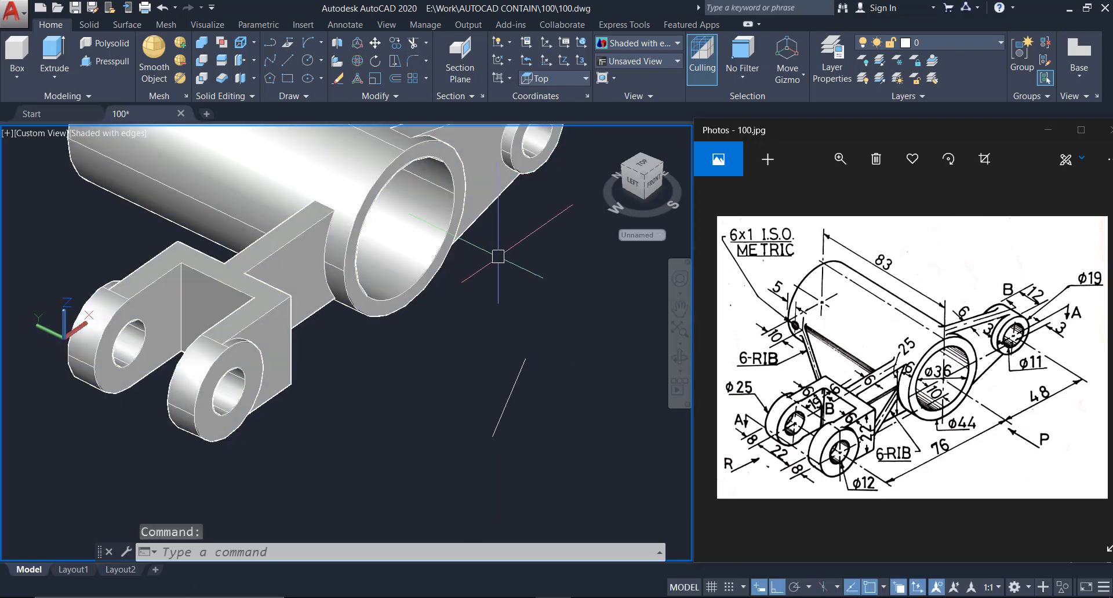
{"action": "key", "text": "F7"}
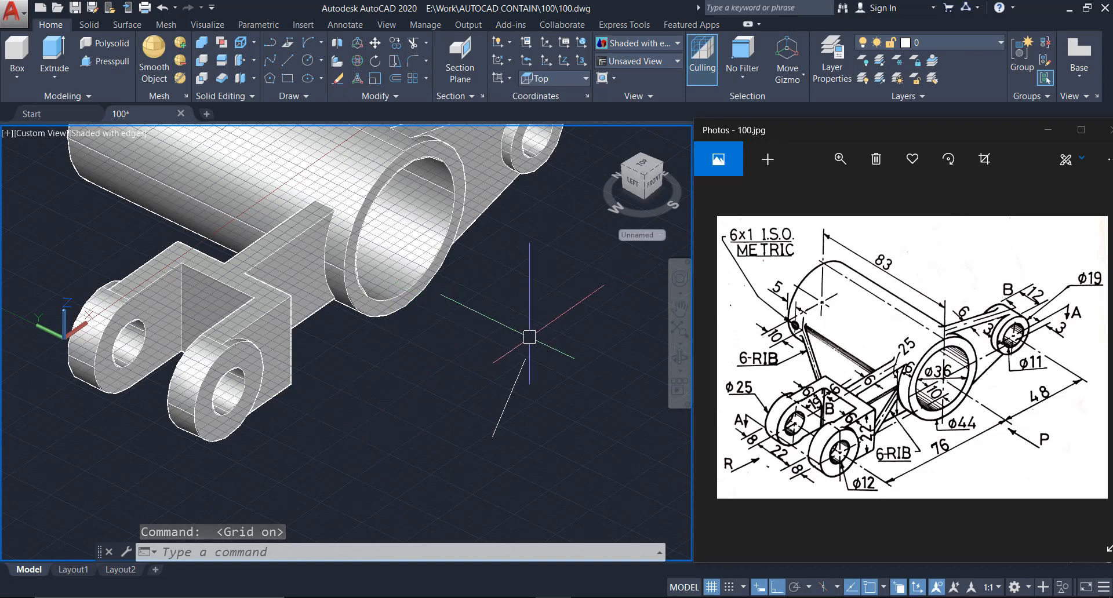
{"action": "scroll", "coordinate": [528, 420], "scroll_direction": "up", "scroll_amount": 2}
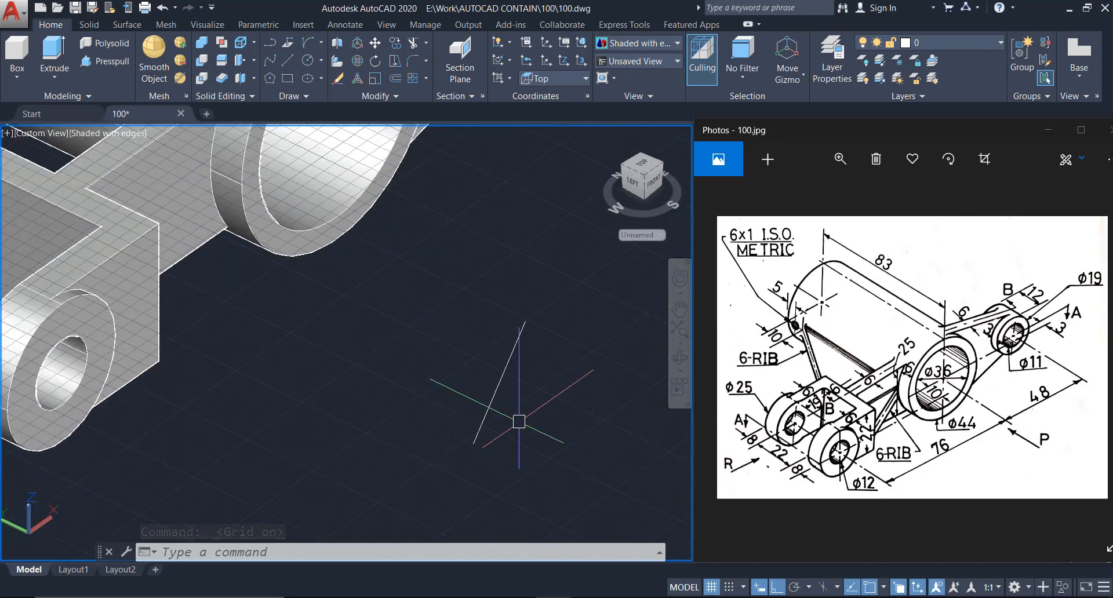
Draw two more lines from the diagonal line's lower end back to its upper end, closing a right triangle
{"action": "type", "text": "l"}
{"action": "key", "text": "Return"}
{"action": "left_click", "coordinate": [474, 444]}
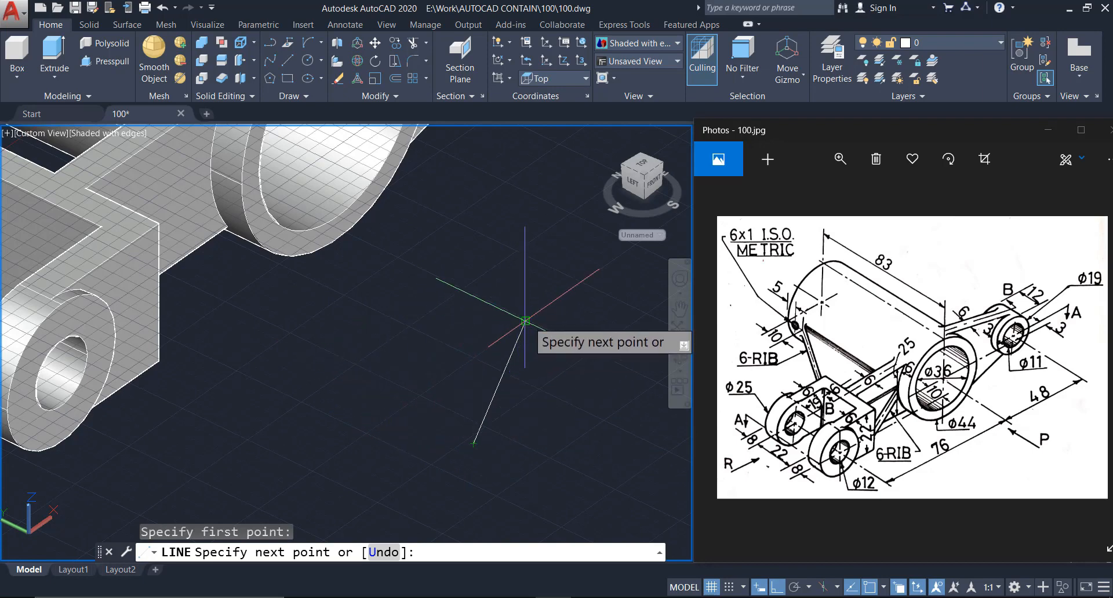
{"action": "left_click", "coordinate": [525, 321]}
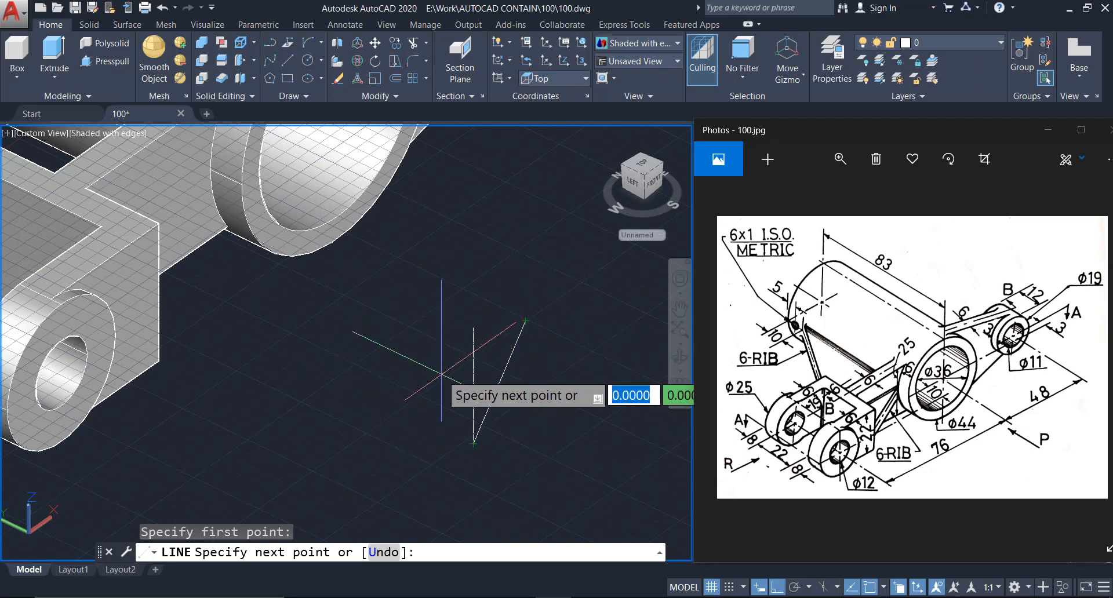
{"action": "left_click", "coordinate": [406, 405]}
{"action": "left_click", "coordinate": [525, 321]}
{"action": "key", "text": "Escape"}
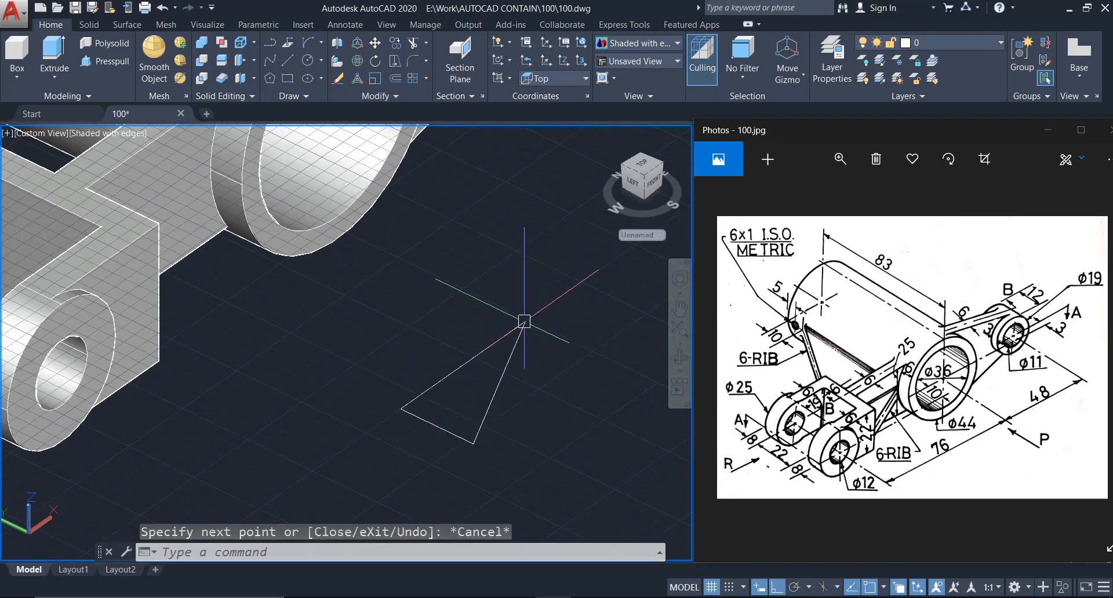
Join the three triangle lines into one closed polyline
{"action": "type", "text": "J"}
{"action": "key", "text": "Return"}
{"action": "left_click", "coordinate": [603, 485]}
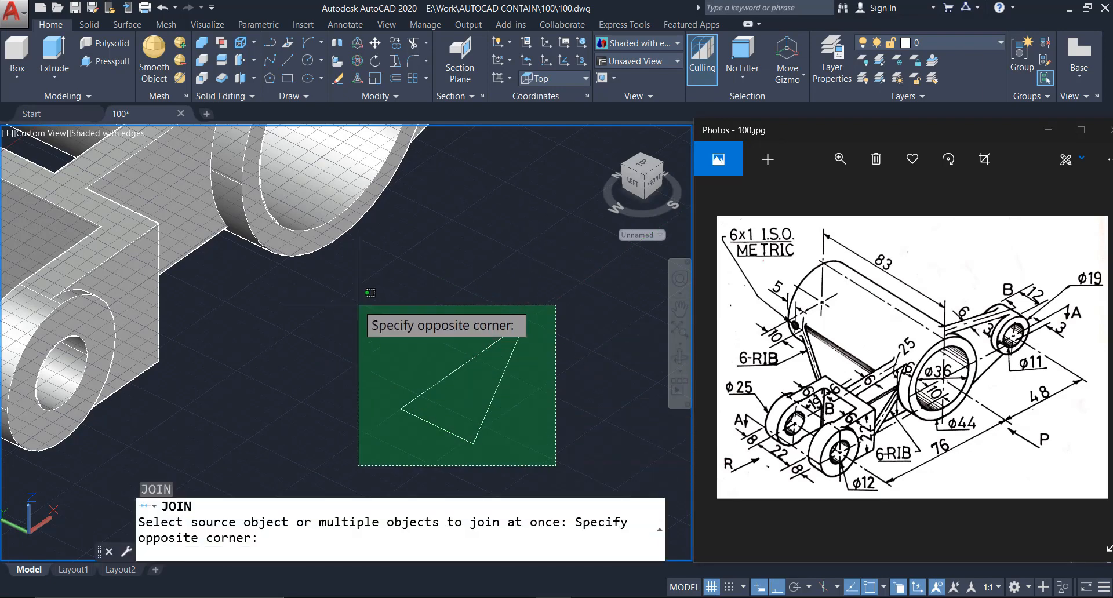
{"action": "left_click", "coordinate": [349, 297]}
{"action": "key", "text": "Return"}
Extrude the triangular profile upward by 6 to form a rib
{"action": "left_click", "coordinate": [499, 383]}
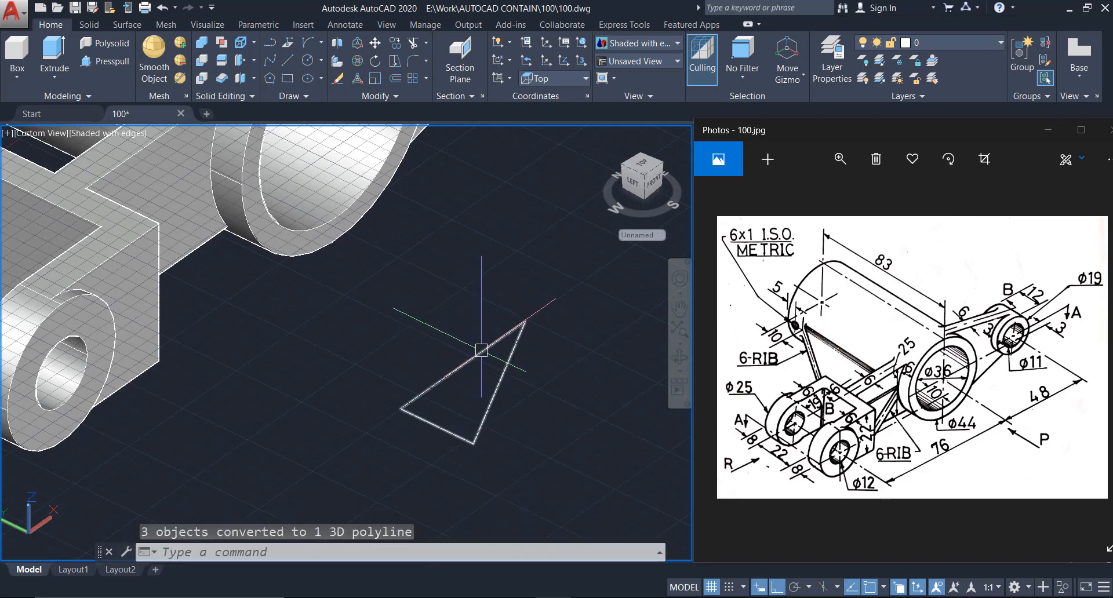
{"action": "type", "text": "ext"}
{"action": "key", "text": "Return"}
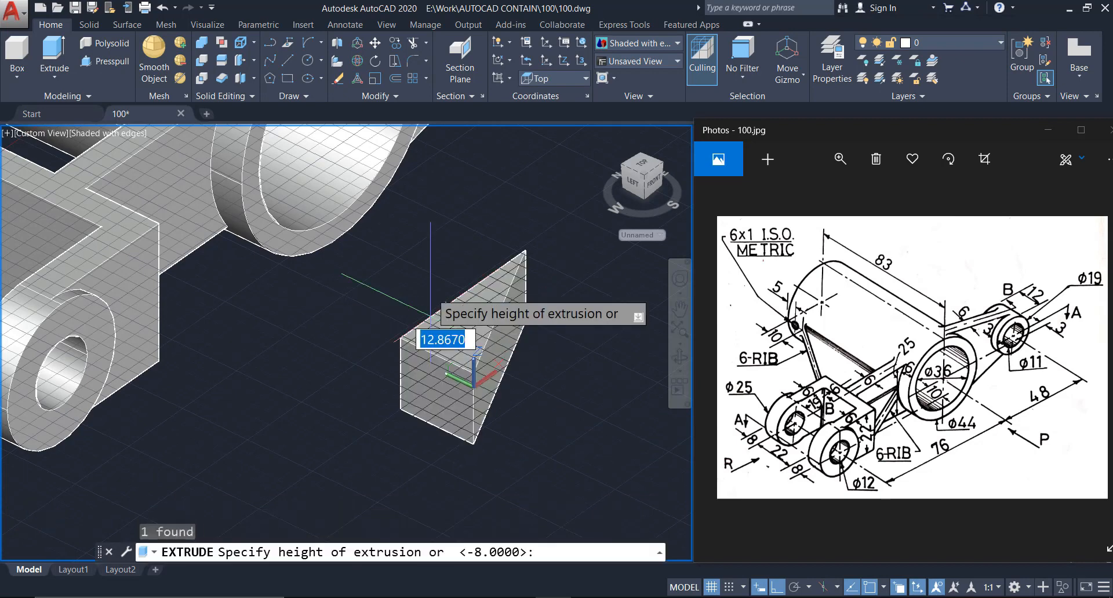
{"action": "key", "text": "Return"}
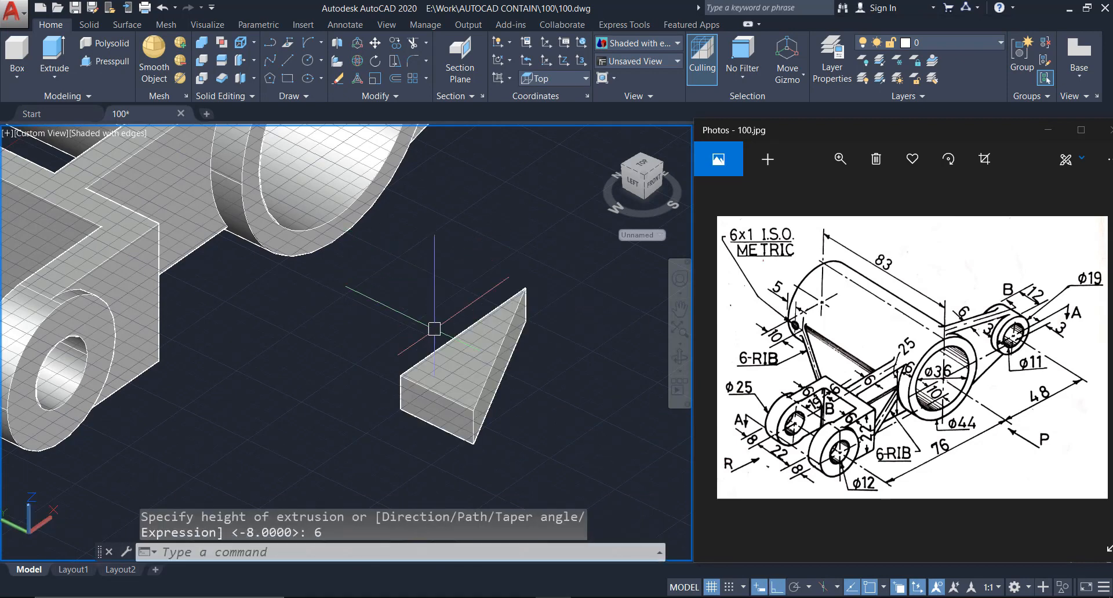
Move the triangular rib from its outer vertical edge's midpoint onto the midpoint of the fork's front vertical edge, beside the arm
{"action": "middle_click_drag", "start_coordinate": [385, 407], "coordinate": [433, 392]}
{"action": "left_click", "coordinate": [570, 429]}
{"action": "left_click", "coordinate": [433, 328]}
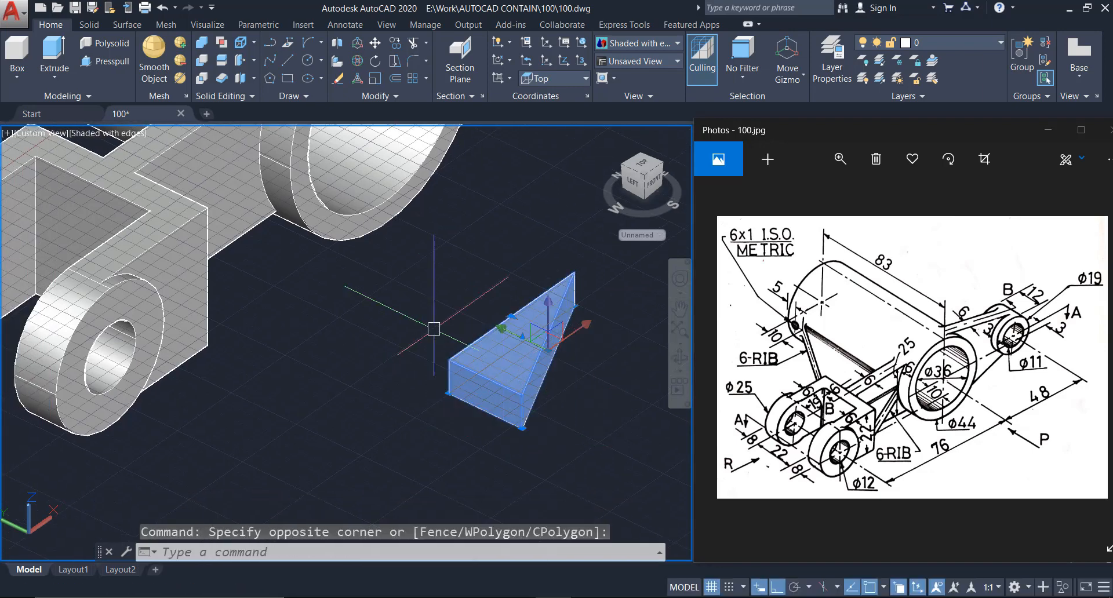
{"action": "type", "text": "m"}
{"action": "key", "text": "Return"}
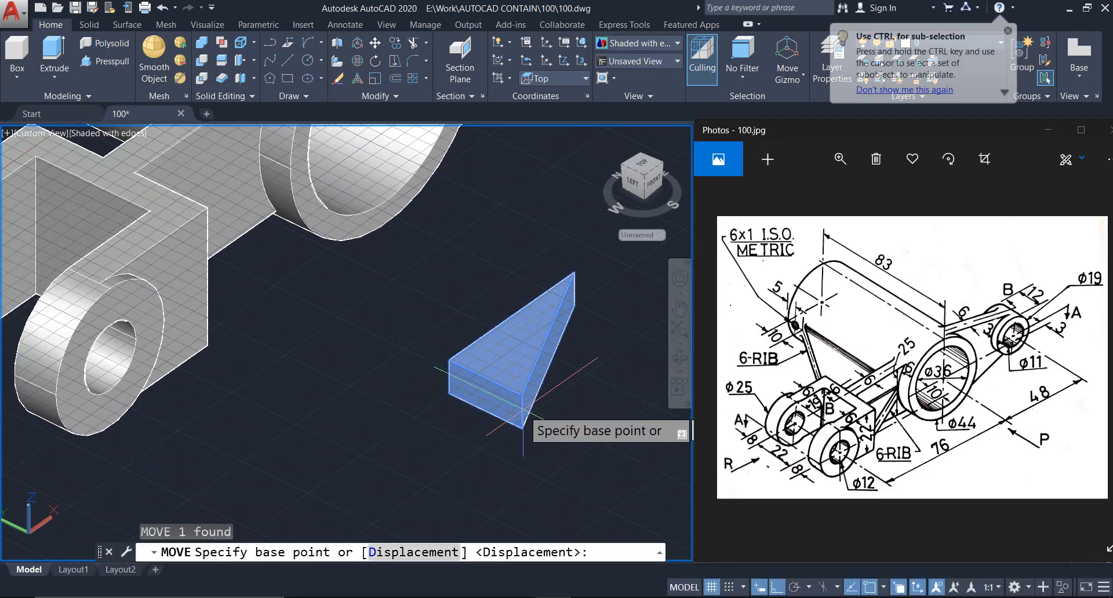
{"action": "left_click", "coordinate": [521, 413]}
{"action": "scroll", "coordinate": [218, 286], "scroll_direction": "up", "scroll_amount": 4}
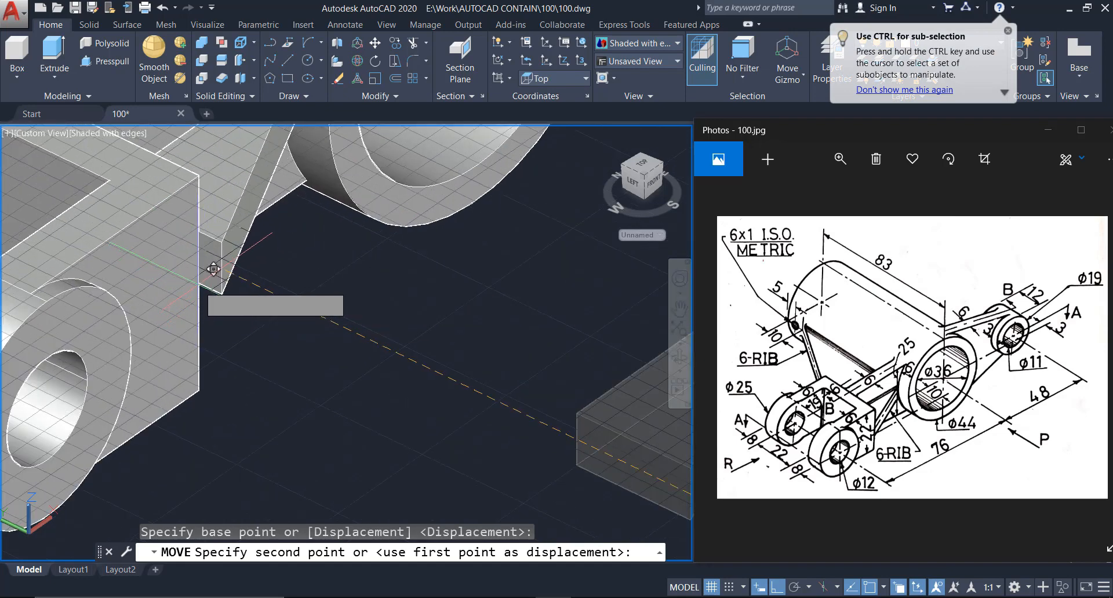
{"action": "left_click", "coordinate": [198, 283]}
{"action": "scroll", "coordinate": [198, 284], "scroll_direction": "down", "scroll_amount": 3}
{"action": "middle_click_drag", "start_coordinate": [198, 283], "coordinate": [277, 369]}
{"action": "scroll", "coordinate": [278, 369], "scroll_direction": "up", "scroll_amount": 1}
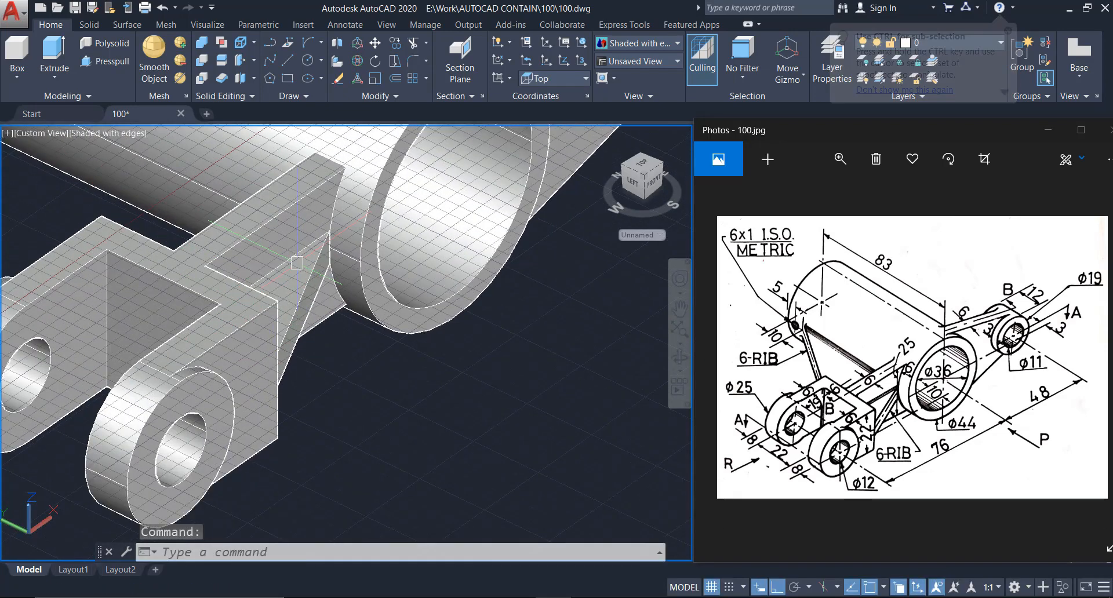
Hide the drawing grid with the back of the bracket in view
{"action": "scroll", "coordinate": [302, 308], "scroll_direction": "down", "scroll_amount": 2}
{"action": "middle_click_drag", "start_coordinate": [344, 333], "coordinate": [385, 305]}
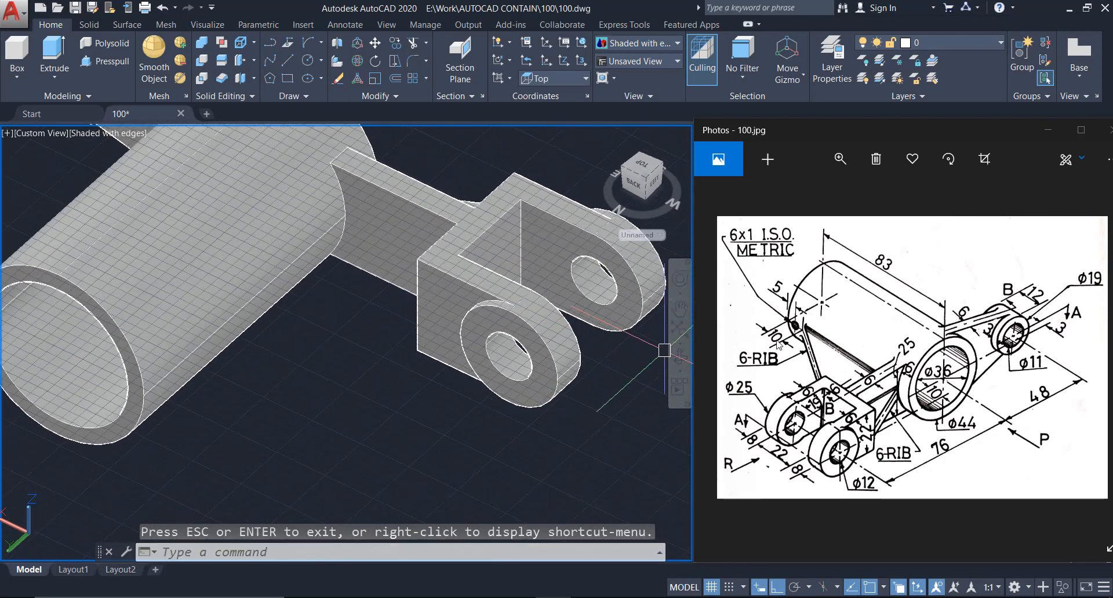
{"action": "middle_click_drag", "start_coordinate": [407, 318], "coordinate": [442, 356]}
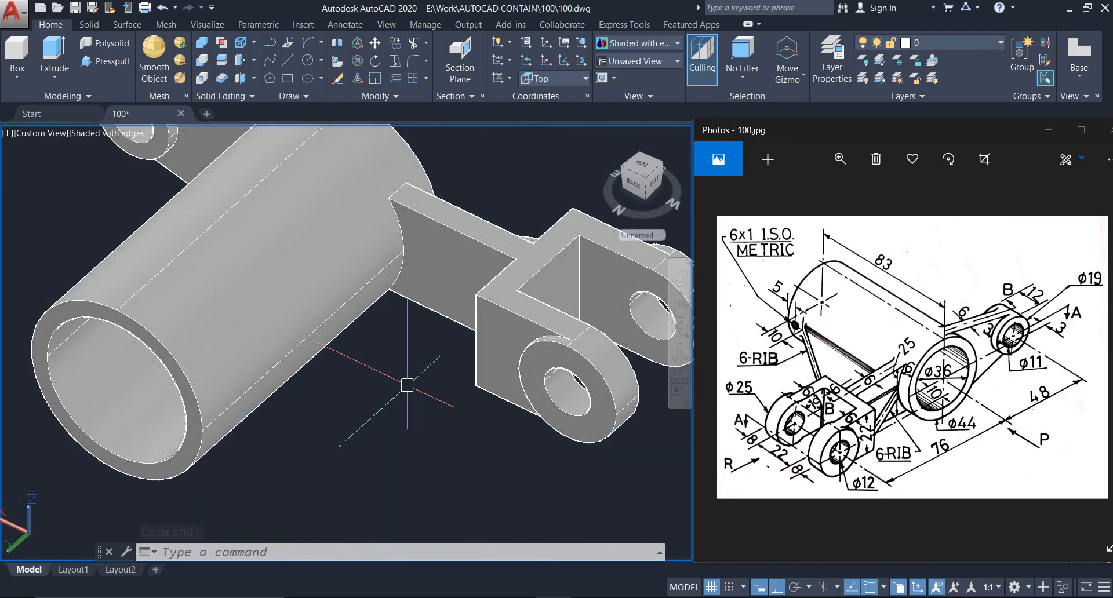
{"action": "key", "text": "F7"}
Draw a 10-unit line along the cylinder's side, starting at the quadrant of its rear rim facing the fork
{"action": "left_click", "coordinate": [680, 362]}
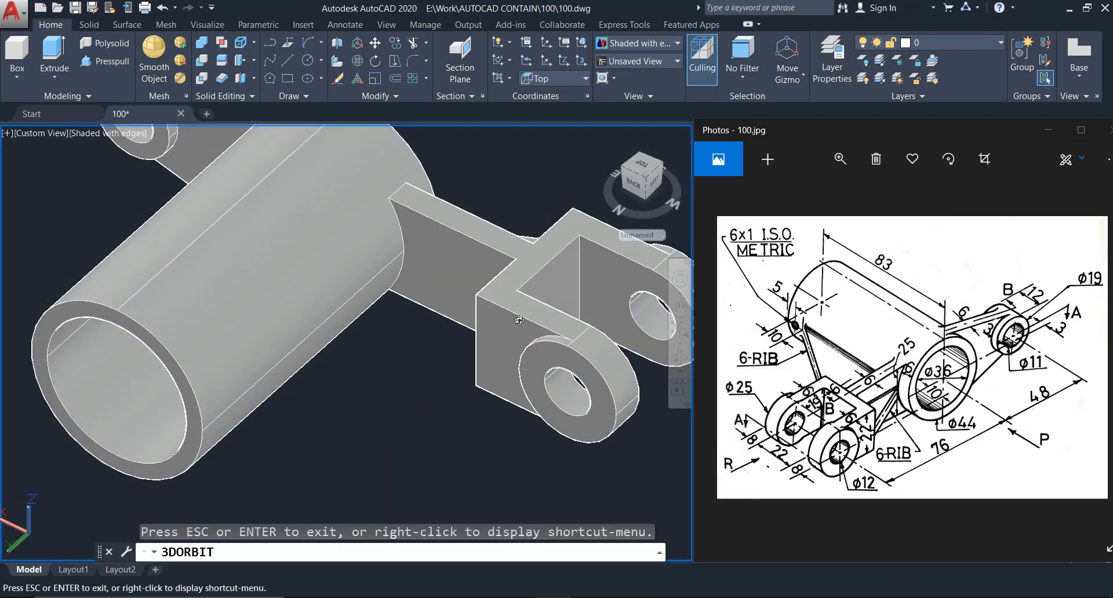
{"action": "left_click_drag", "start_coordinate": [521, 316], "coordinate": [523, 309]}
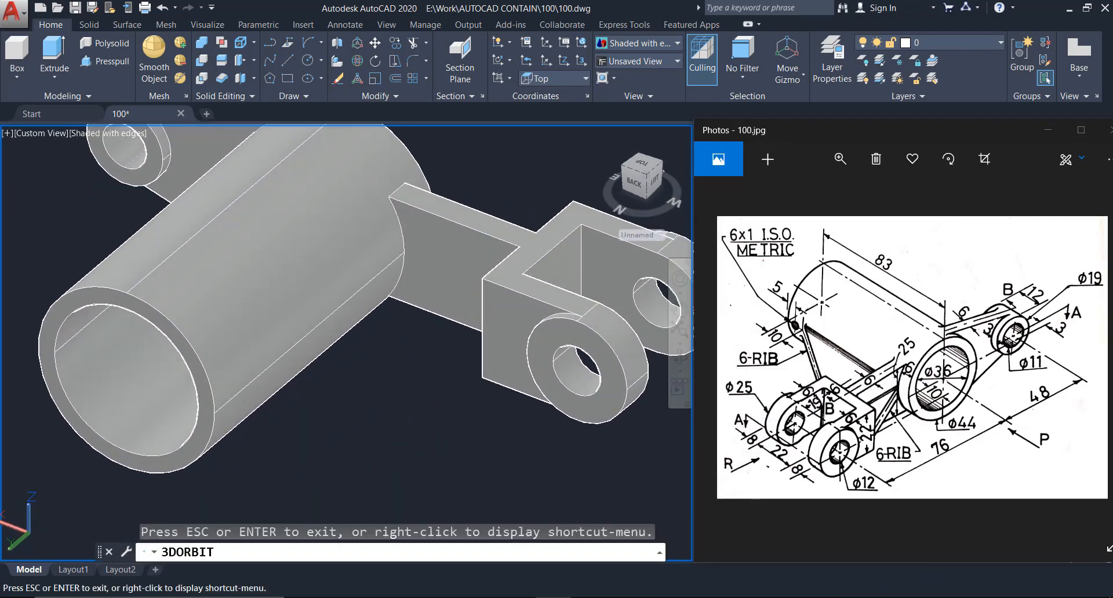
{"action": "key", "text": "Escape"}
{"action": "type", "text": "L"}
{"action": "key", "text": "Return"}
{"action": "scroll", "coordinate": [290, 408], "scroll_direction": "up", "scroll_amount": 5}
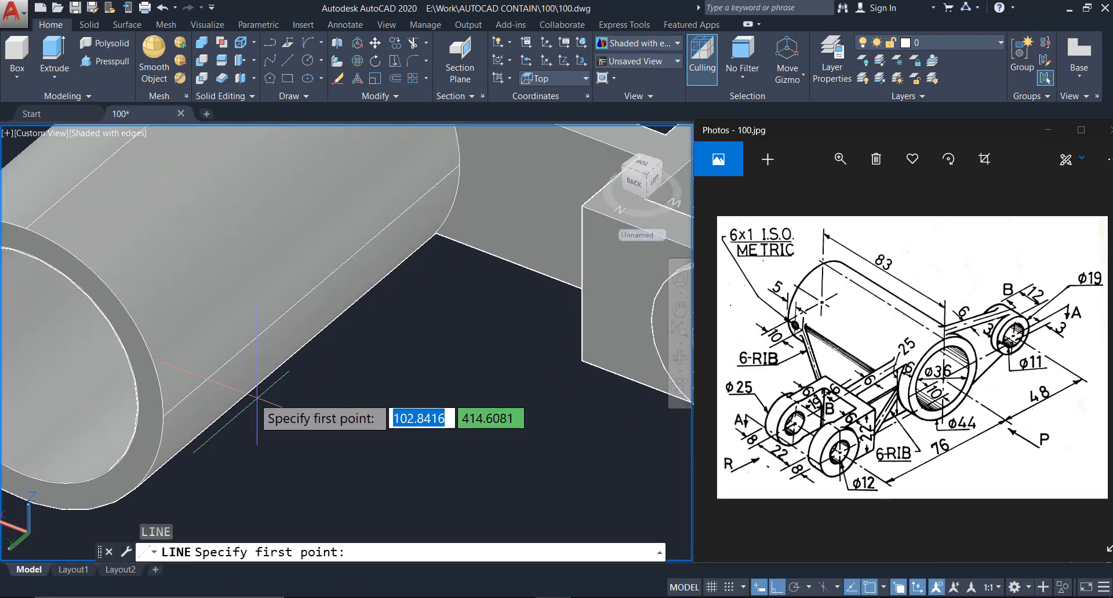
{"action": "left_click", "coordinate": [163, 416]}
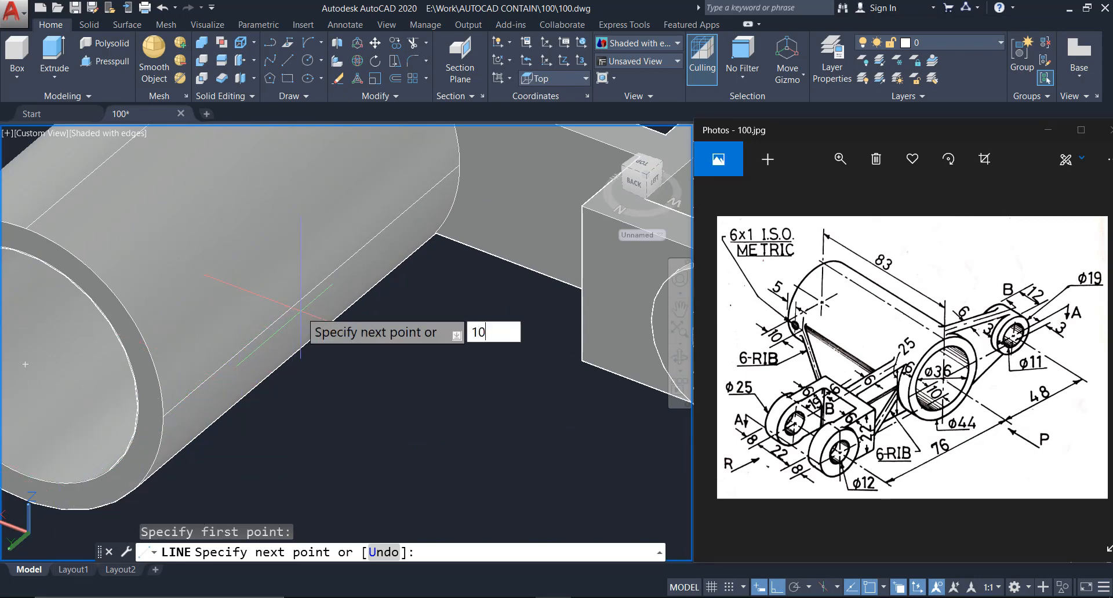
{"action": "type", "text": "10"}
{"action": "key", "text": "Return"}
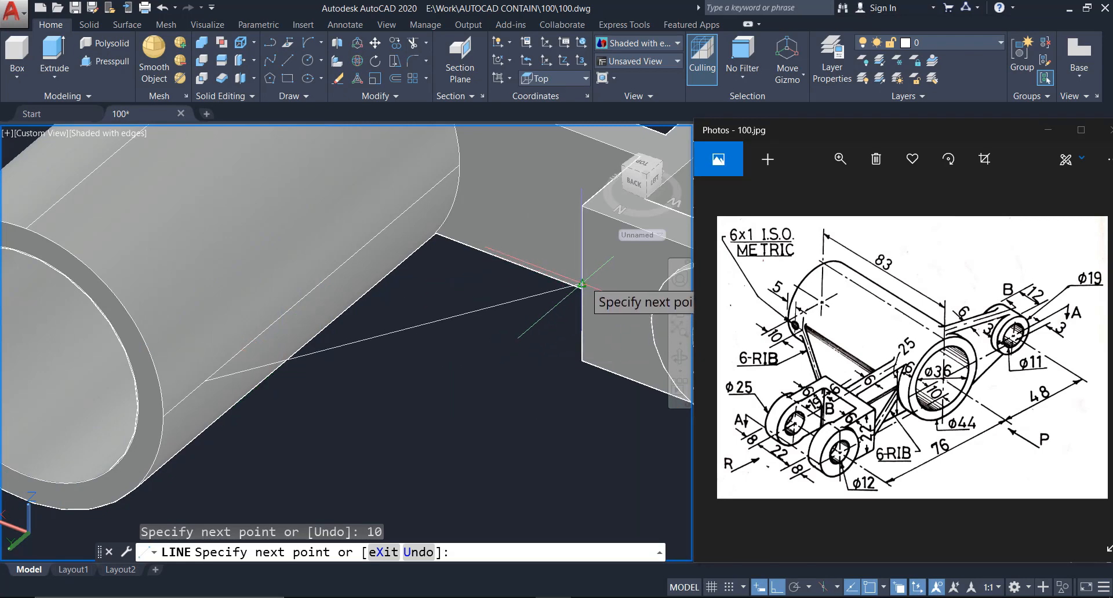
Continue the line to the midpoint of the fork's rear vertical edge and on to the midpoint of the edge where fork meets arm
{"action": "left_click_drag", "start_coordinate": [384, 283], "coordinate": [407, 284], "text": "shift"}
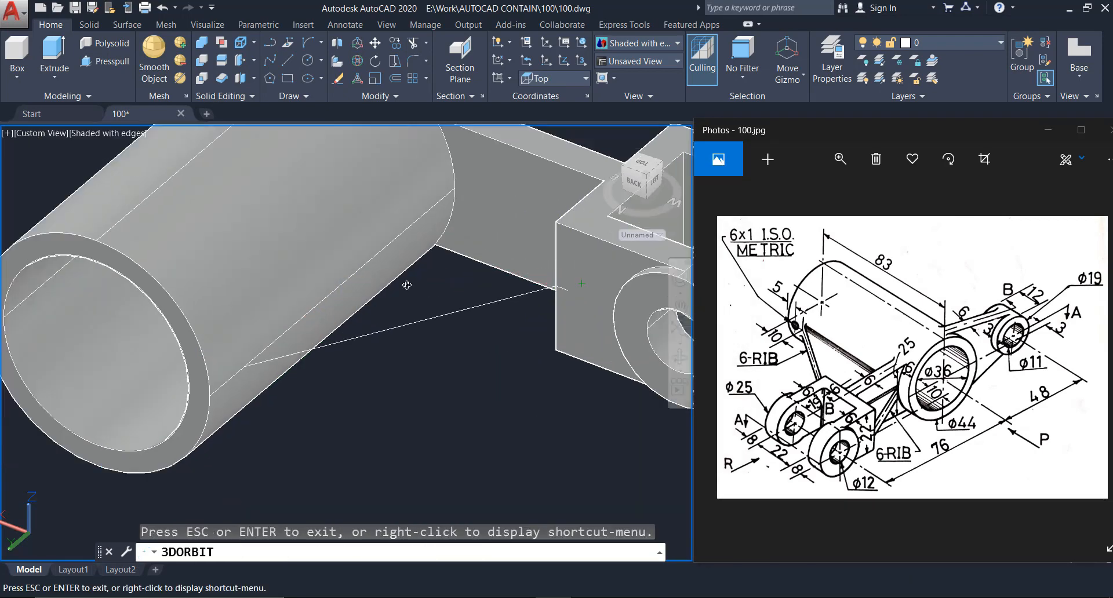
{"action": "middle_click_drag", "start_coordinate": [407, 283], "coordinate": [586, 314], "text": "shift"}
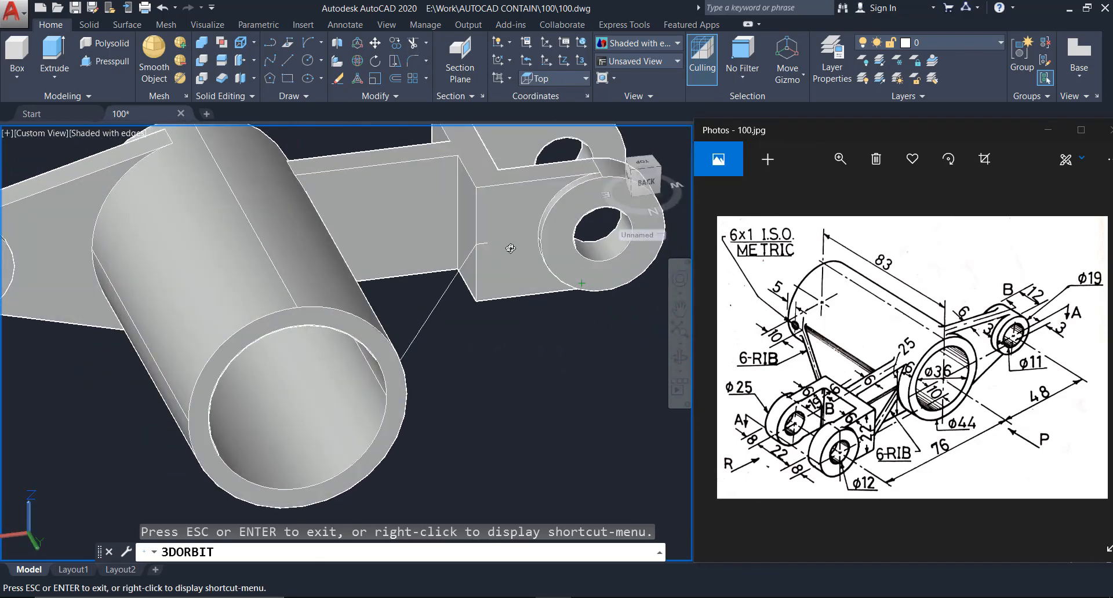
{"action": "middle_click_drag", "start_coordinate": [510, 248], "coordinate": [481, 251], "text": "shift"}
{"action": "scroll", "coordinate": [459, 232], "scroll_direction": "up", "scroll_amount": 2}
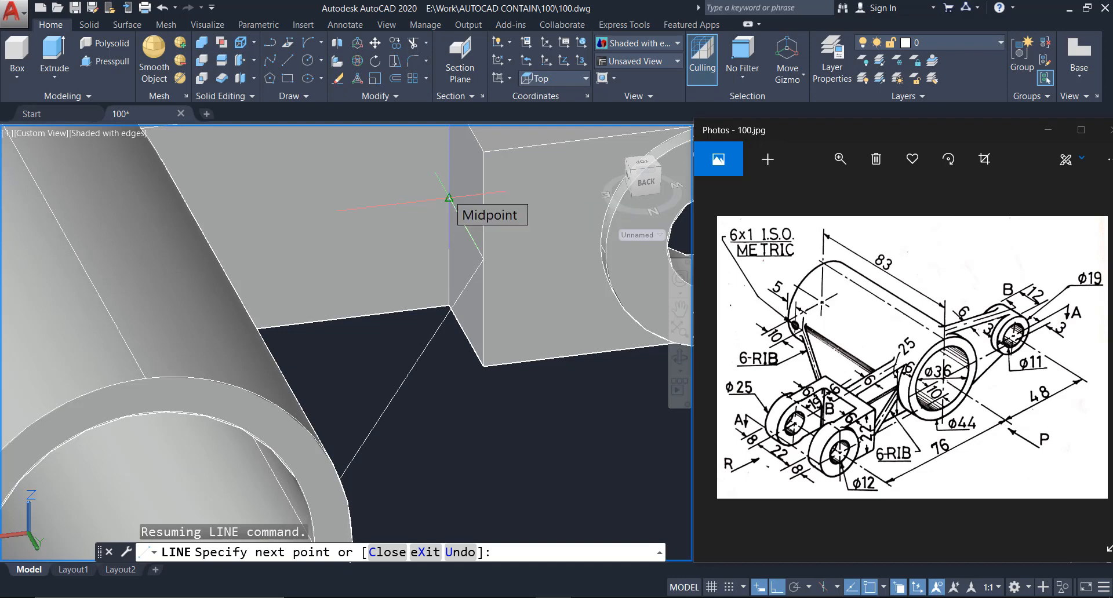
{"action": "key", "text": "Escape"}
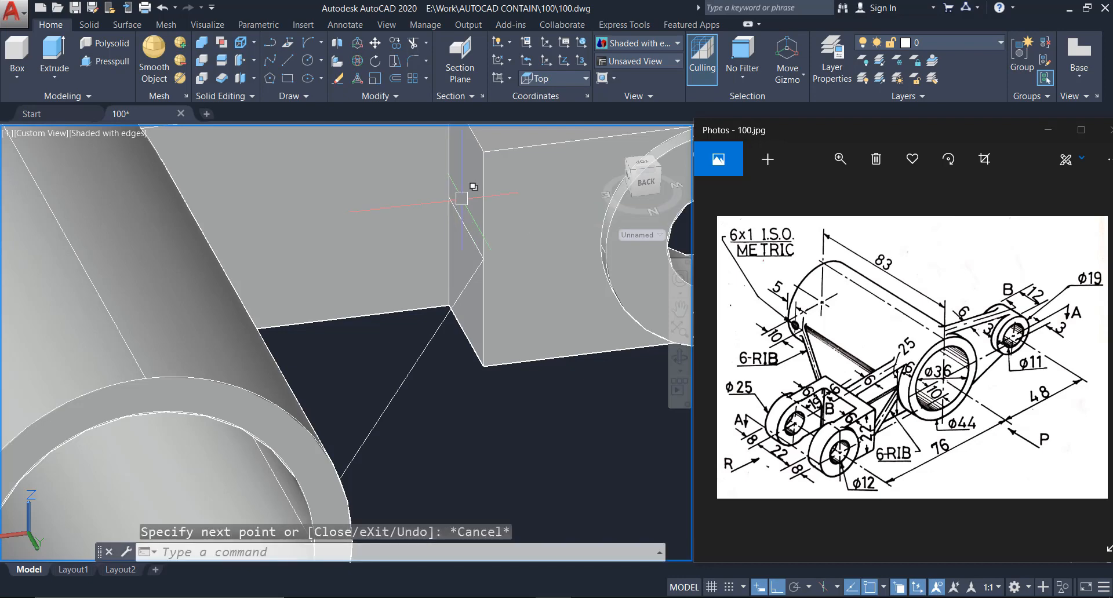
Move the two rib profile lines about 75 units along the X axis, clear of the bracket
{"action": "left_click", "coordinate": [462, 228]}
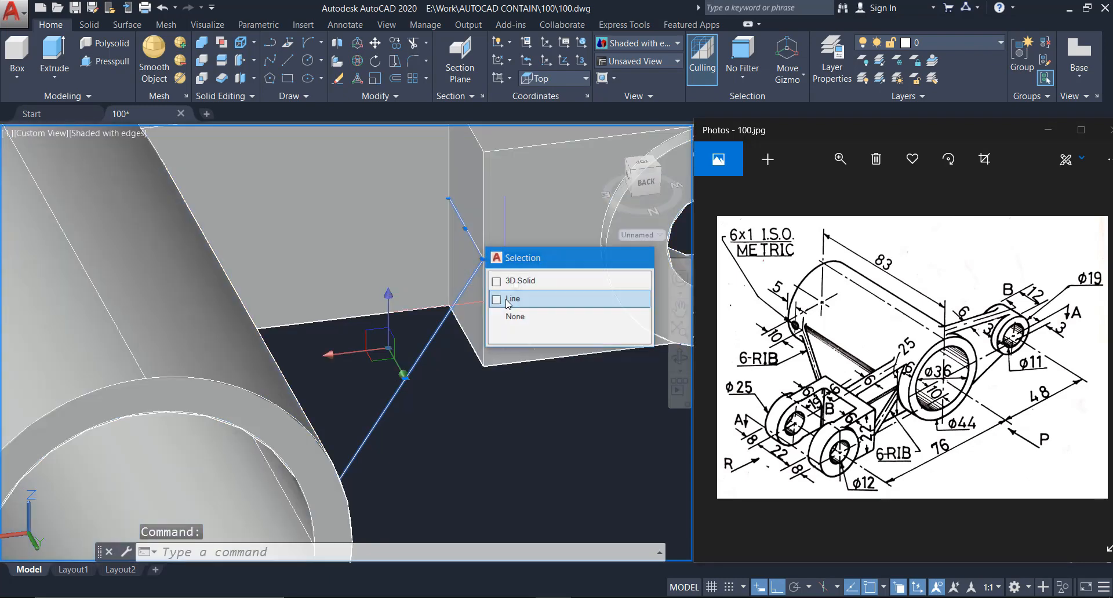
{"action": "left_click", "coordinate": [511, 300]}
{"action": "scroll", "coordinate": [341, 253], "scroll_direction": "down", "scroll_amount": 6}
{"action": "scroll", "coordinate": [519, 215], "scroll_direction": "up", "scroll_amount": 2}
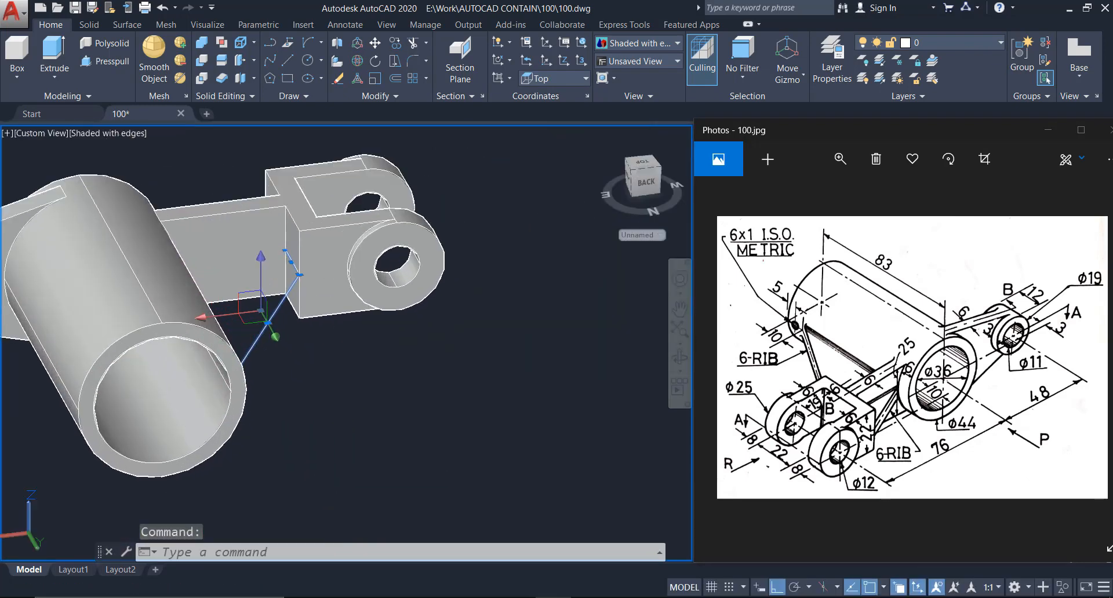
{"action": "type", "text": "m"}
{"action": "key", "text": "Return"}
{"action": "left_click", "coordinate": [290, 346]}
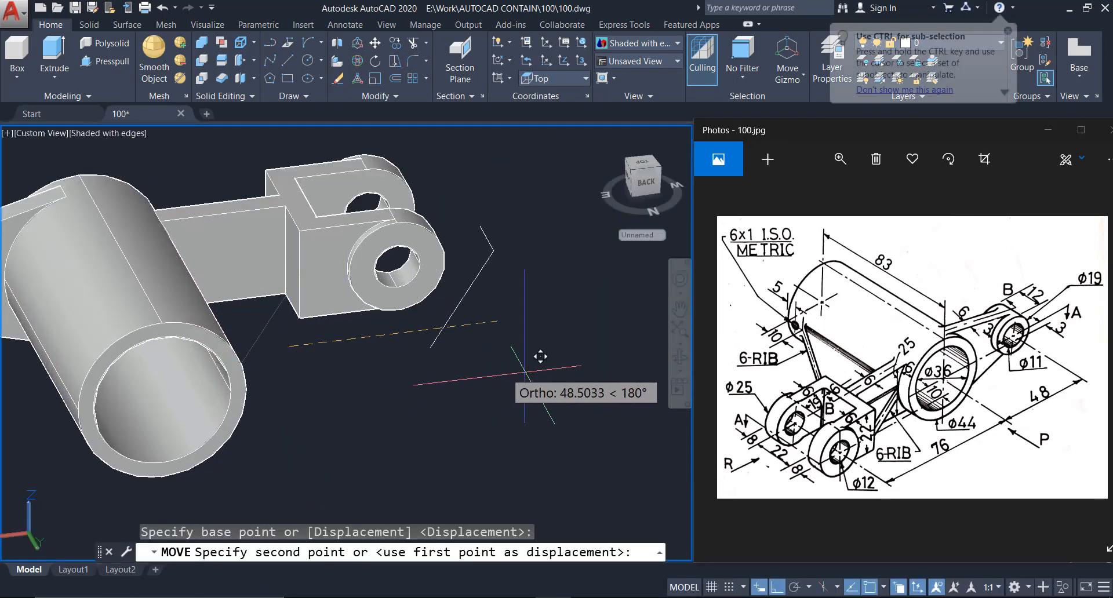
{"action": "middle_click_drag", "start_coordinate": [590, 354], "coordinate": [515, 372]}
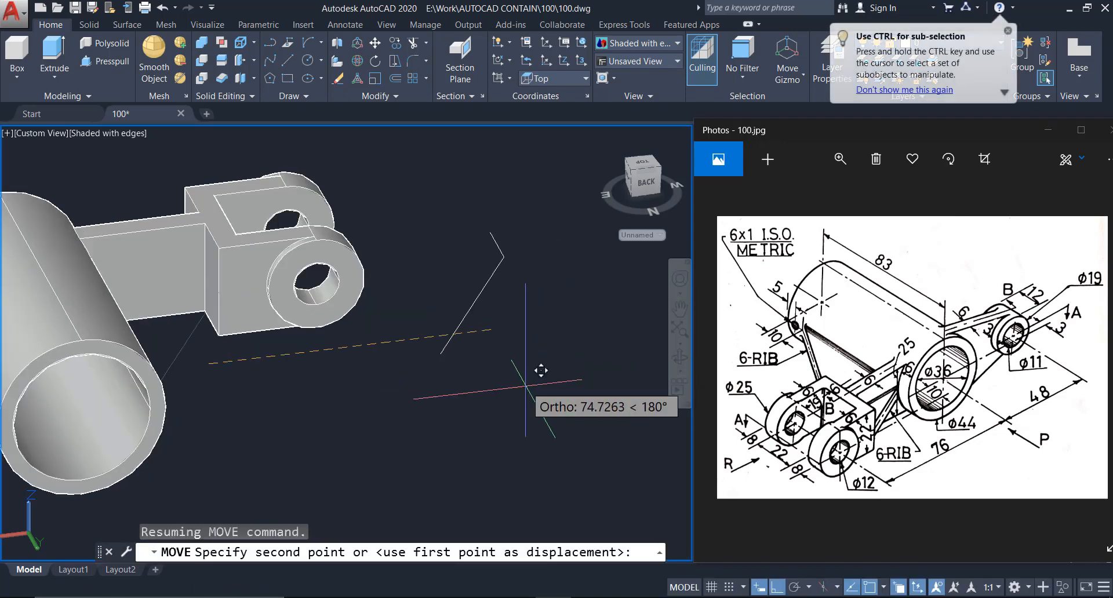
{"action": "key", "text": "Escape"}
Examine the detached rib lines beside the fork and bring up the NW Isometric view in parallel projection
{"action": "left_click", "coordinate": [679, 358]}
{"action": "left_click_drag", "start_coordinate": [539, 331], "coordinate": [397, 342]}
{"action": "middle_click_drag", "start_coordinate": [398, 342], "coordinate": [459, 310]}
{"action": "left_click_drag", "start_coordinate": [458, 311], "coordinate": [457, 282]}
{"action": "middle_click_drag", "start_coordinate": [458, 284], "coordinate": [460, 336]}
{"action": "key", "text": "Escape"}
{"action": "left_click", "coordinate": [638, 182]}
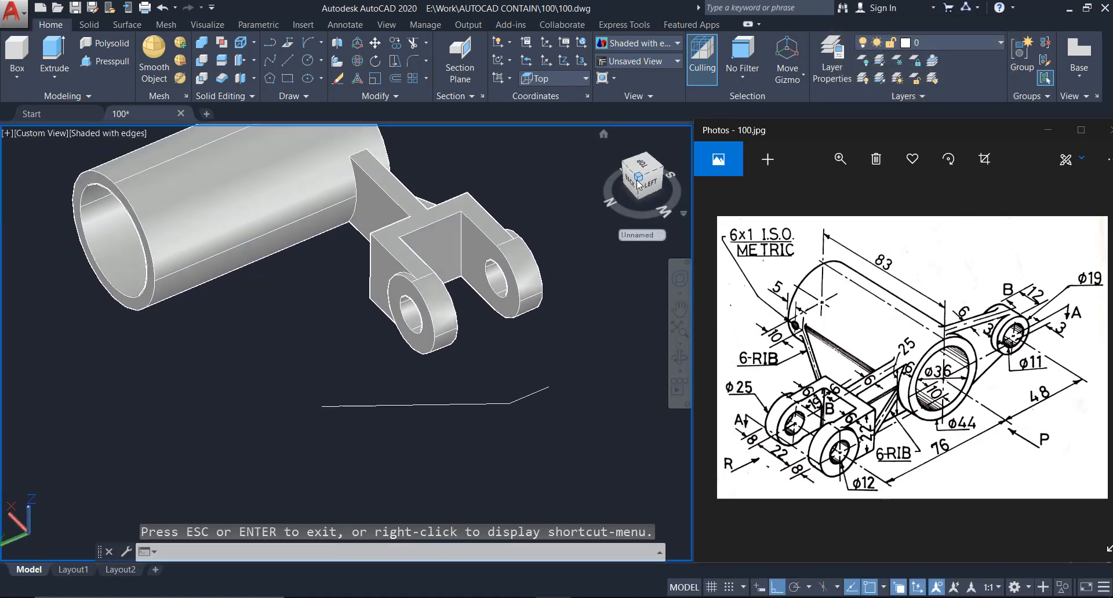
{"action": "right_click", "coordinate": [642, 186]}
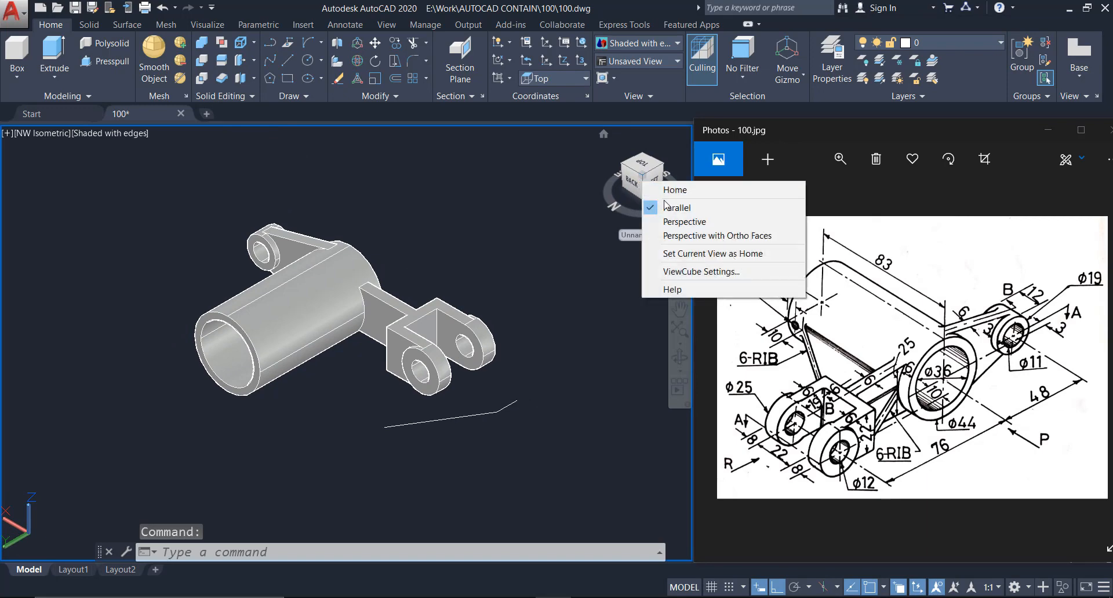
{"action": "left_click", "coordinate": [665, 206]}
Move both rib lines a further distance of about 46 units along the Y axis, away from the fork
{"action": "scroll", "coordinate": [483, 419], "scroll_direction": "up", "scroll_amount": 3}
{"action": "left_click", "coordinate": [555, 436]}
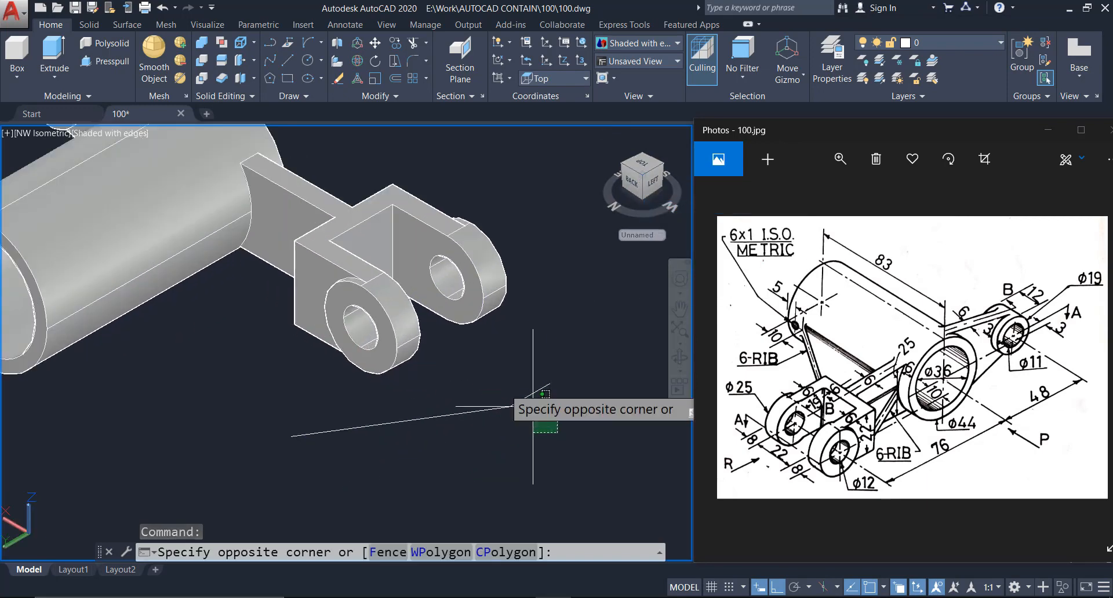
{"action": "left_click", "coordinate": [503, 391]}
{"action": "middle_click_drag", "start_coordinate": [453, 458], "coordinate": [487, 398]}
{"action": "type", "text": "m"}
{"action": "key", "text": "Return"}
{"action": "left_click", "coordinate": [487, 398]}
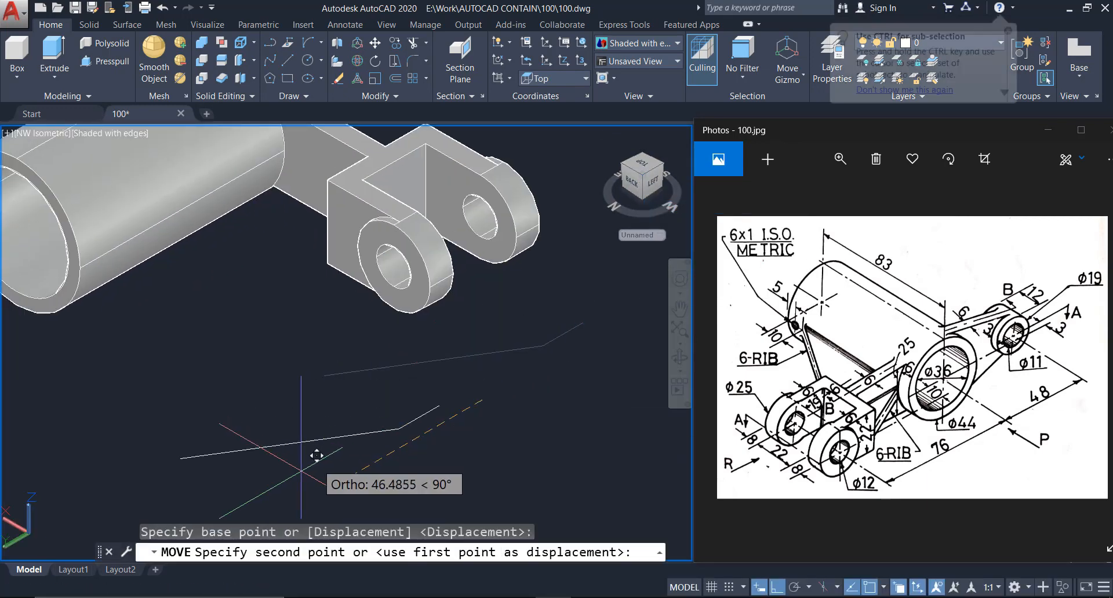
{"action": "left_click", "coordinate": [305, 462]}
{"action": "middle_click_drag", "start_coordinate": [320, 463], "coordinate": [404, 427]}
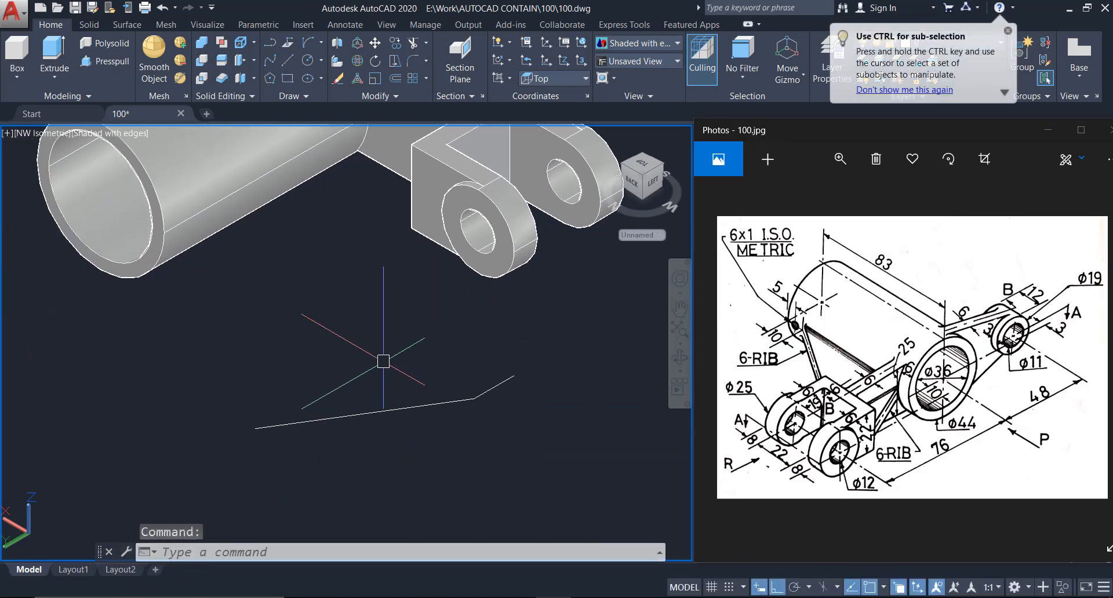
Draw a 3-unit line along the X axis from the free end of the long slanted rib line, towards the cylinder side
{"action": "scroll", "coordinate": [382, 363], "scroll_direction": "up", "scroll_amount": 1}
{"action": "middle_click_drag", "start_coordinate": [383, 363], "coordinate": [385, 391]}
{"action": "middle_click_drag", "start_coordinate": [232, 321], "coordinate": [286, 349]}
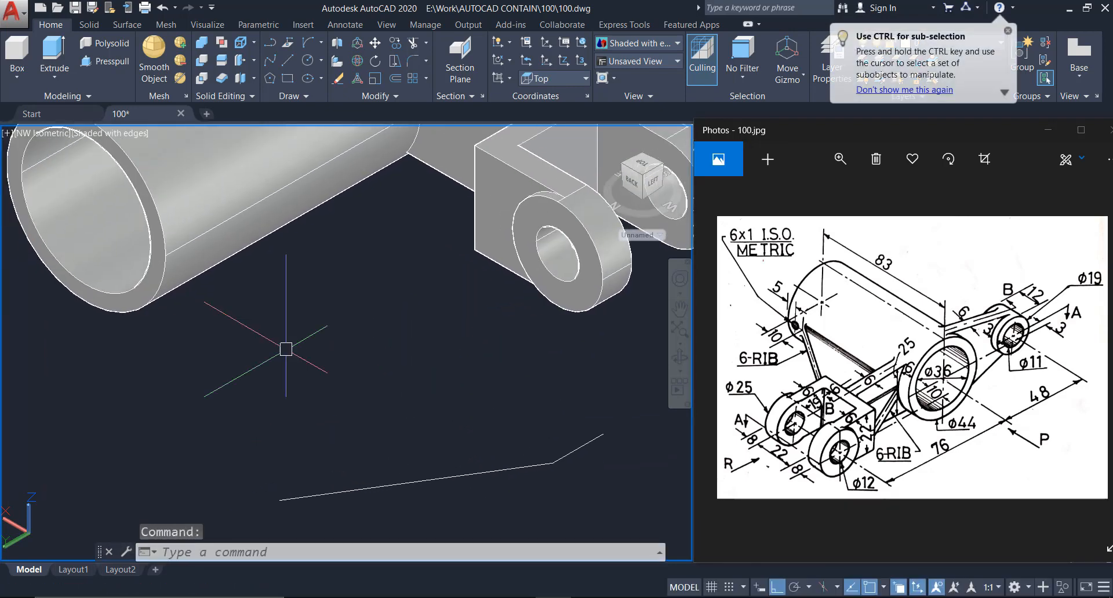
{"action": "left_click", "coordinate": [162, 256]}
{"action": "key", "text": "Escape"}
{"action": "type", "text": "l"}
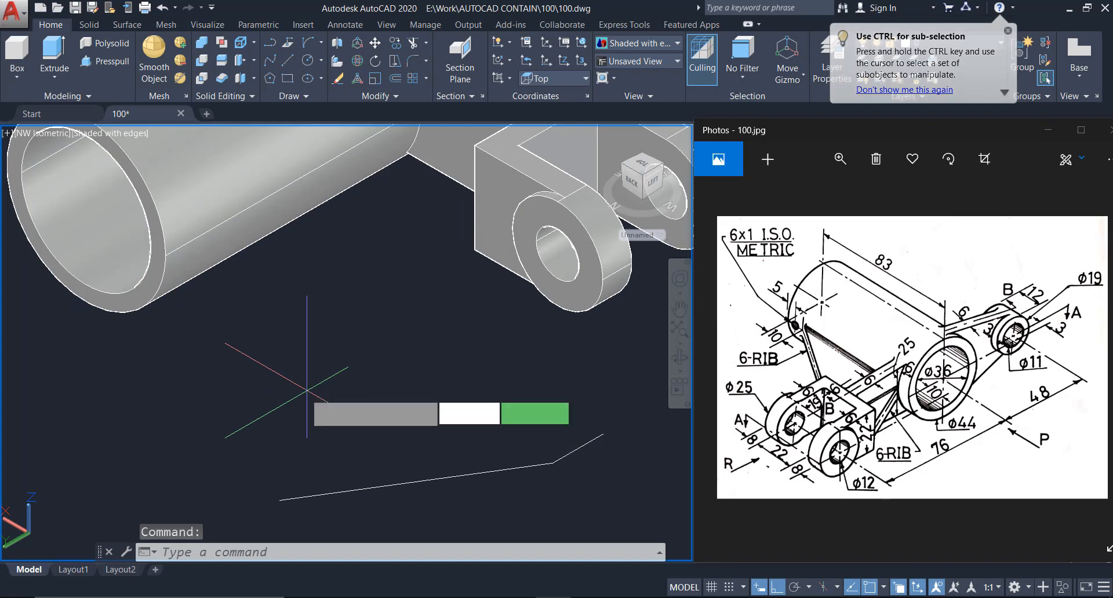
{"action": "key", "text": "Return"}
{"action": "left_click", "coordinate": [278, 499]}
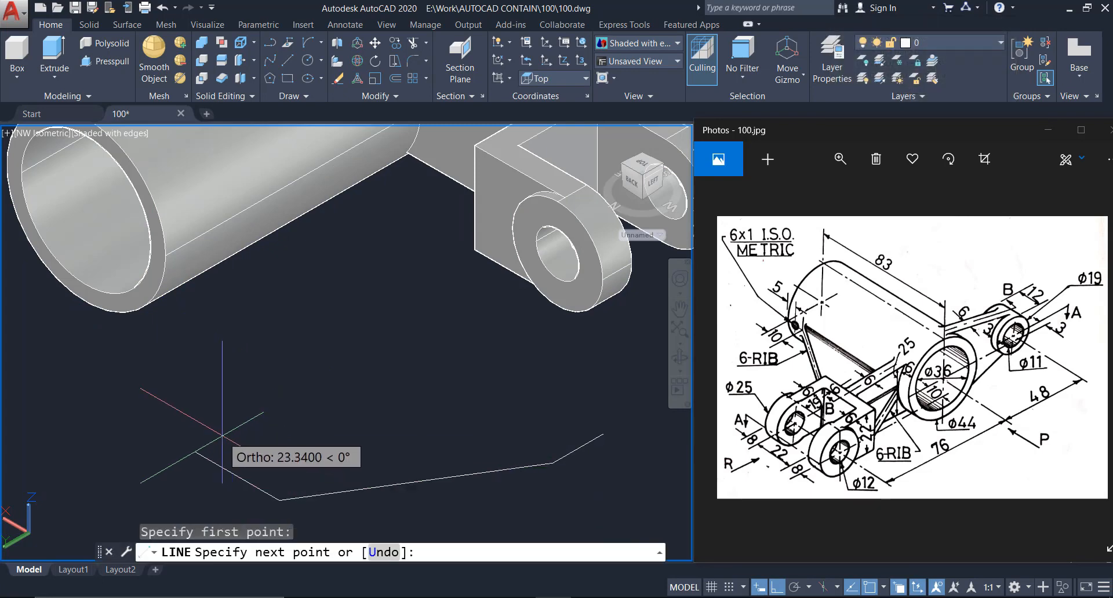
{"action": "key", "text": "Return"}
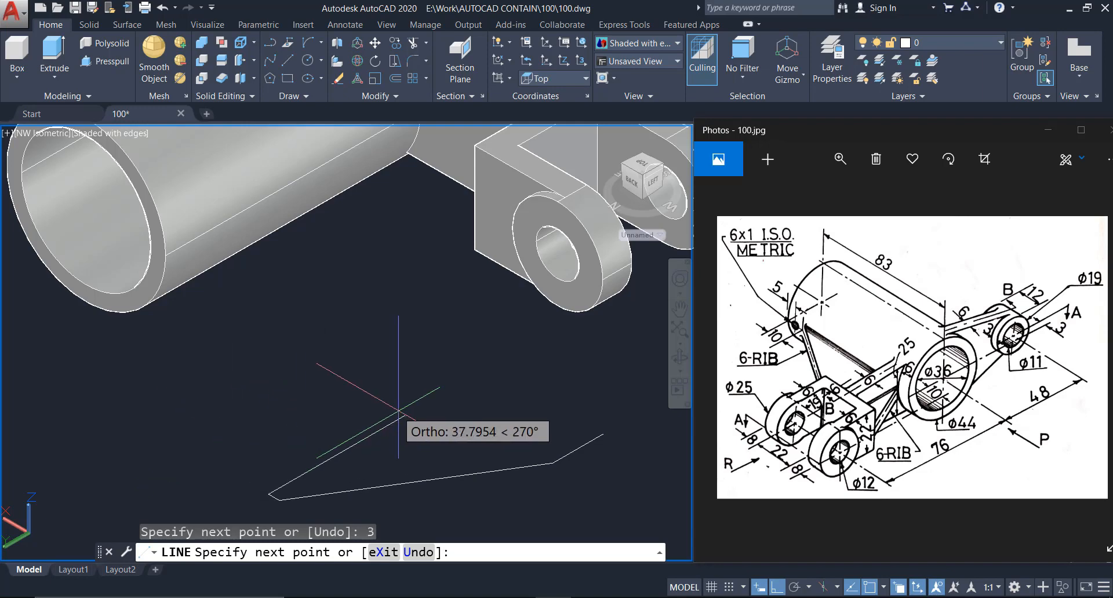
Close the rib outline with a line parallel to the cylinder axis and a perpendicular line to the short line's free end
{"action": "left_click", "coordinate": [603, 434]}
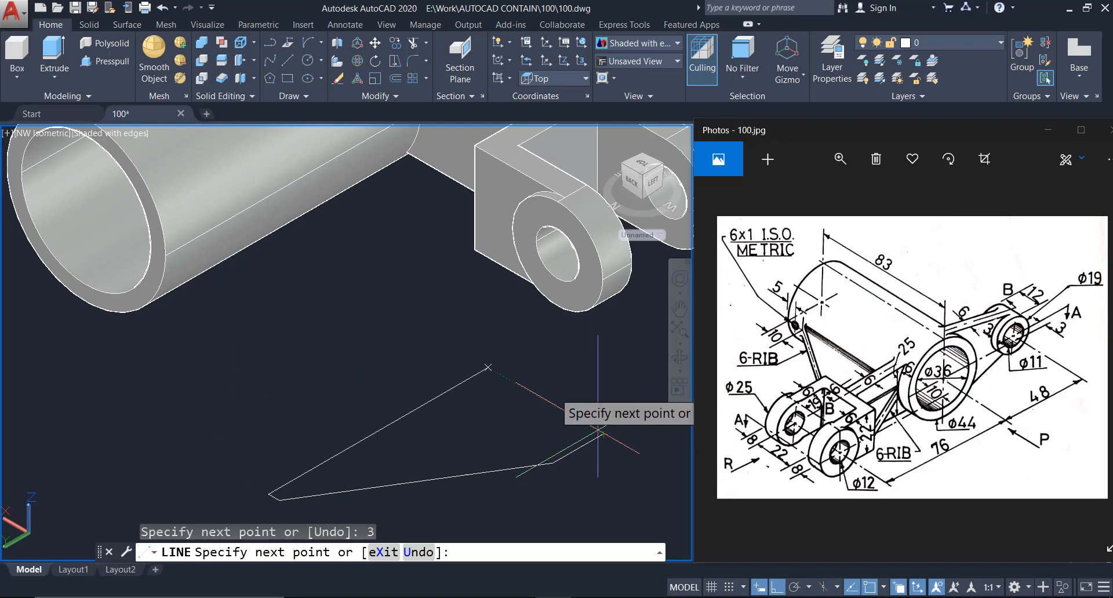
{"action": "left_click", "coordinate": [491, 367]}
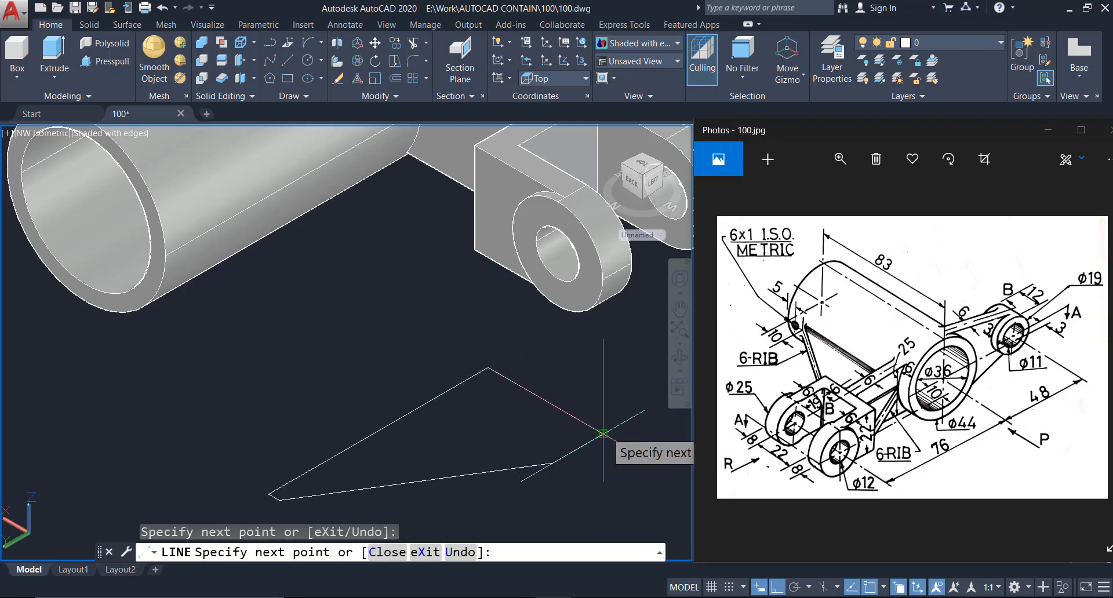
{"action": "key", "text": "Escape"}
Join the five lines of the rib outline into a single polyline
{"action": "middle_click_drag", "start_coordinate": [603, 434], "coordinate": [578, 389]}
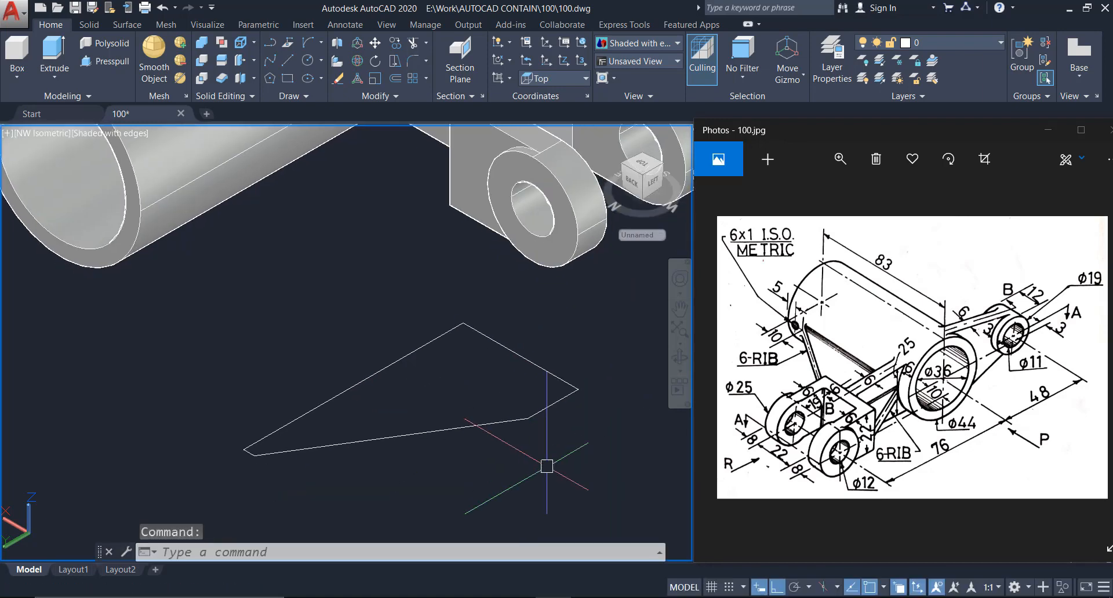
{"action": "left_click", "coordinate": [599, 478]}
{"action": "left_click", "coordinate": [172, 299]}
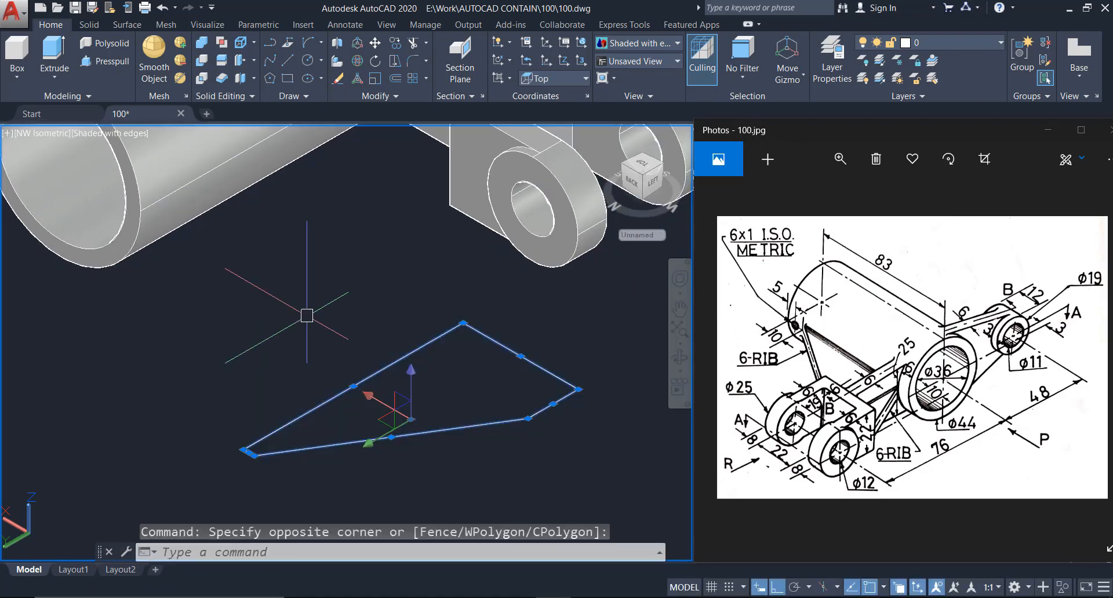
{"action": "key", "text": "Return"}
Extrude the closed rib polyline upward to a thickness of 6
{"action": "left_click", "coordinate": [320, 394]}
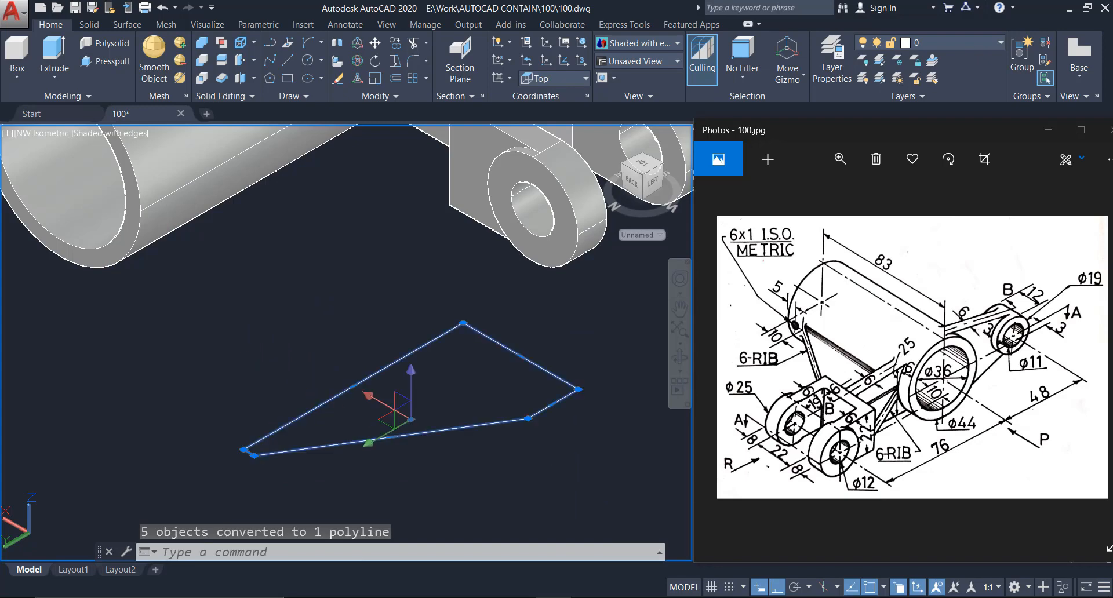
{"action": "key", "text": "Return"}
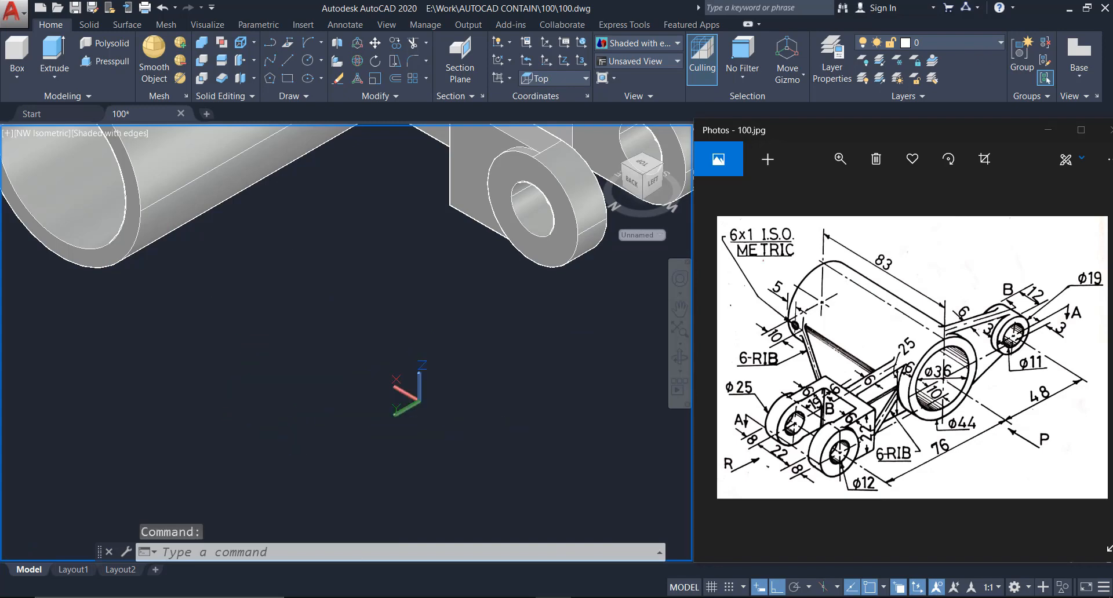
{"action": "key", "text": "Return"}
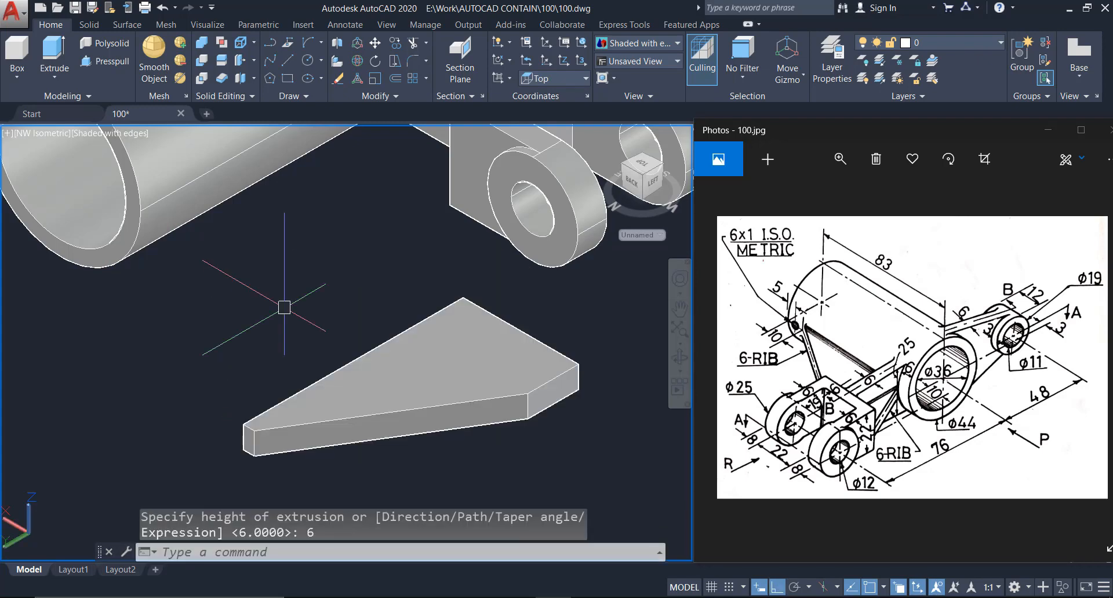
With Ortho off, move the rib from the midpoint of its fork-side vertical edge onto the midpoint of the fork's rear vertical edge
{"action": "left_click", "coordinate": [600, 338]}
{"action": "left_click", "coordinate": [404, 468]}
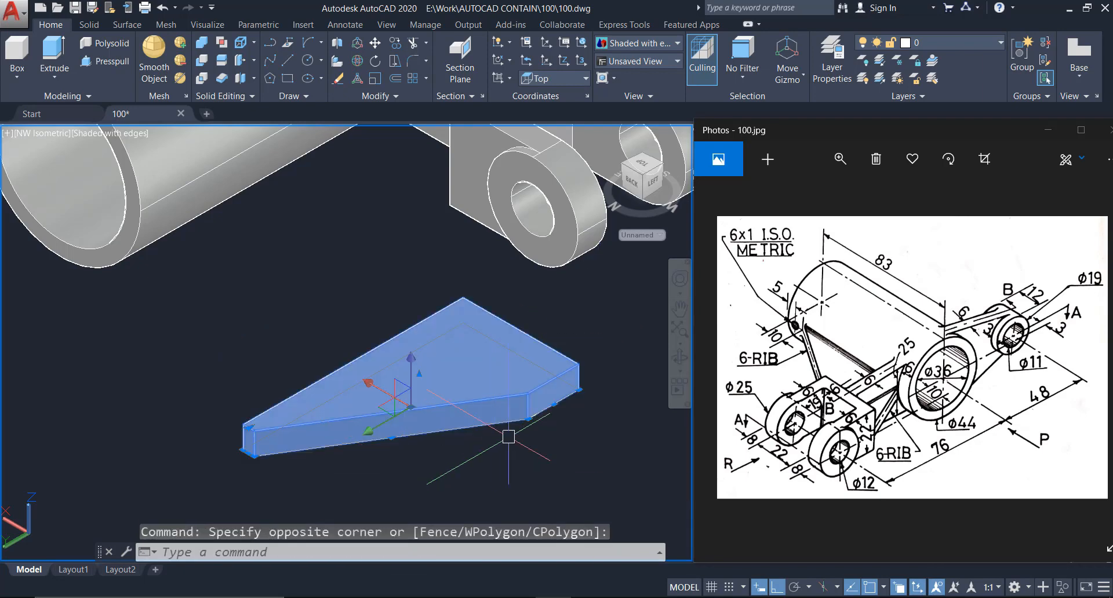
{"action": "type", "text": "m"}
{"action": "key", "text": "Return"}
{"action": "scroll", "coordinate": [527, 406], "scroll_direction": "up", "scroll_amount": 2}
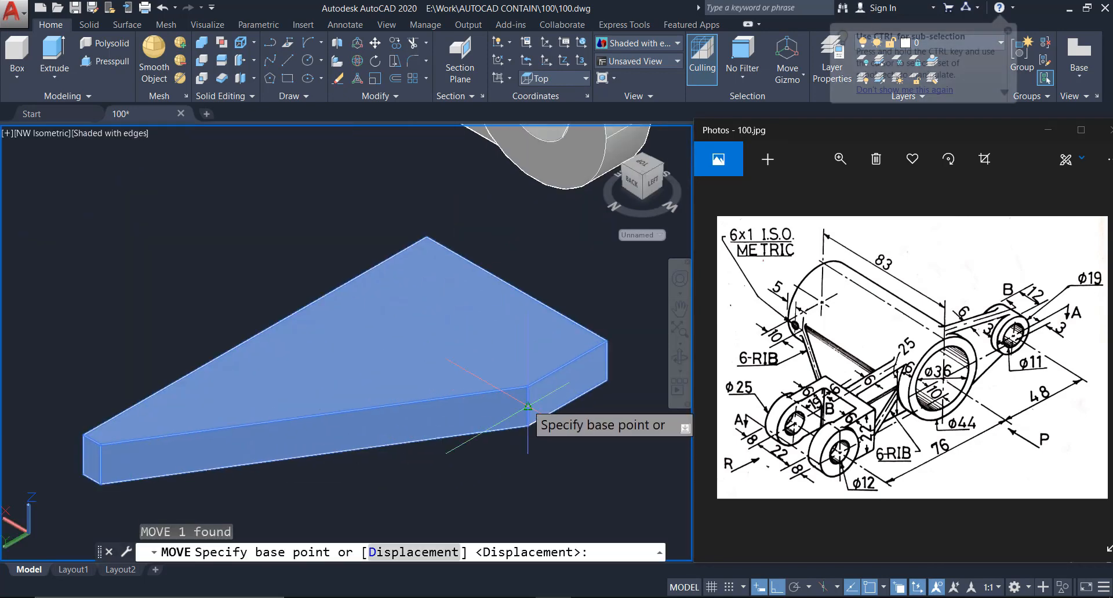
{"action": "left_click", "coordinate": [527, 407]}
{"action": "scroll", "coordinate": [539, 388], "scroll_direction": "down", "scroll_amount": 3}
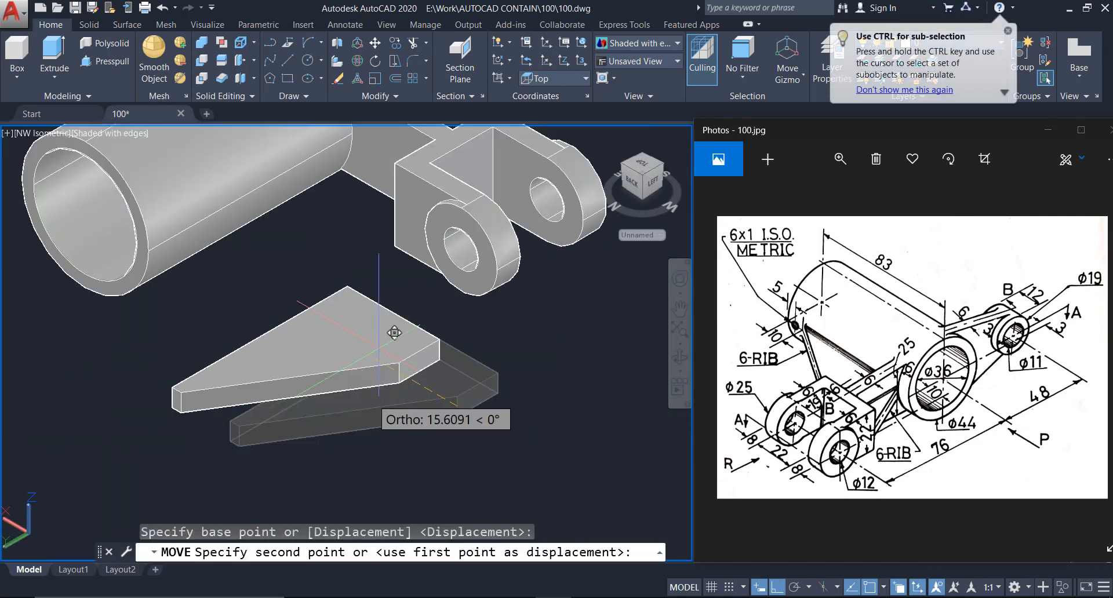
{"action": "scroll", "coordinate": [437, 185], "scroll_direction": "up", "scroll_amount": 3}
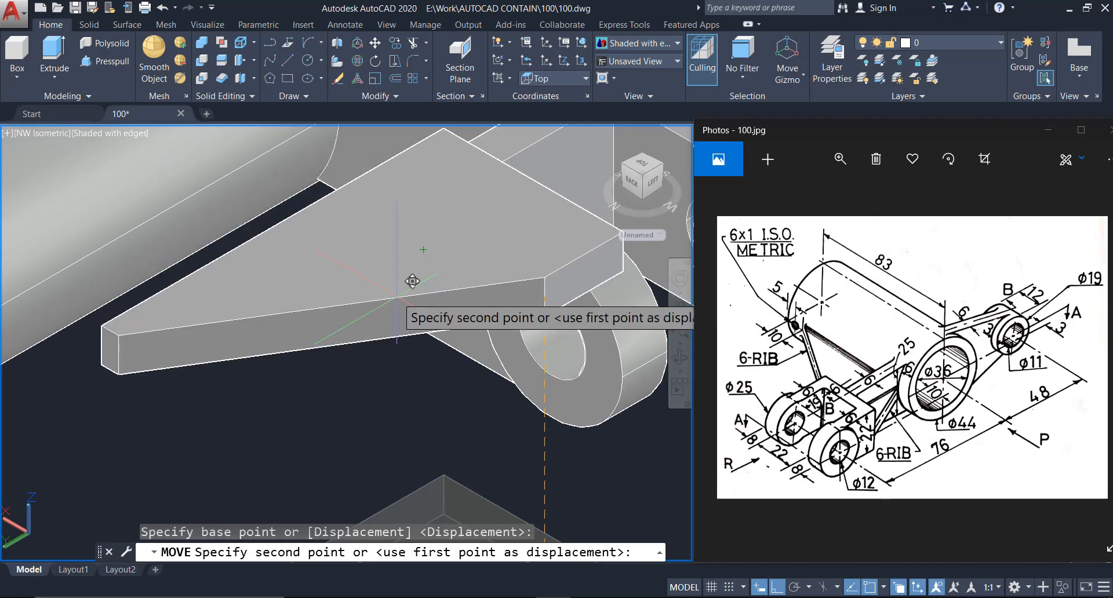
{"action": "key", "text": "F8"}
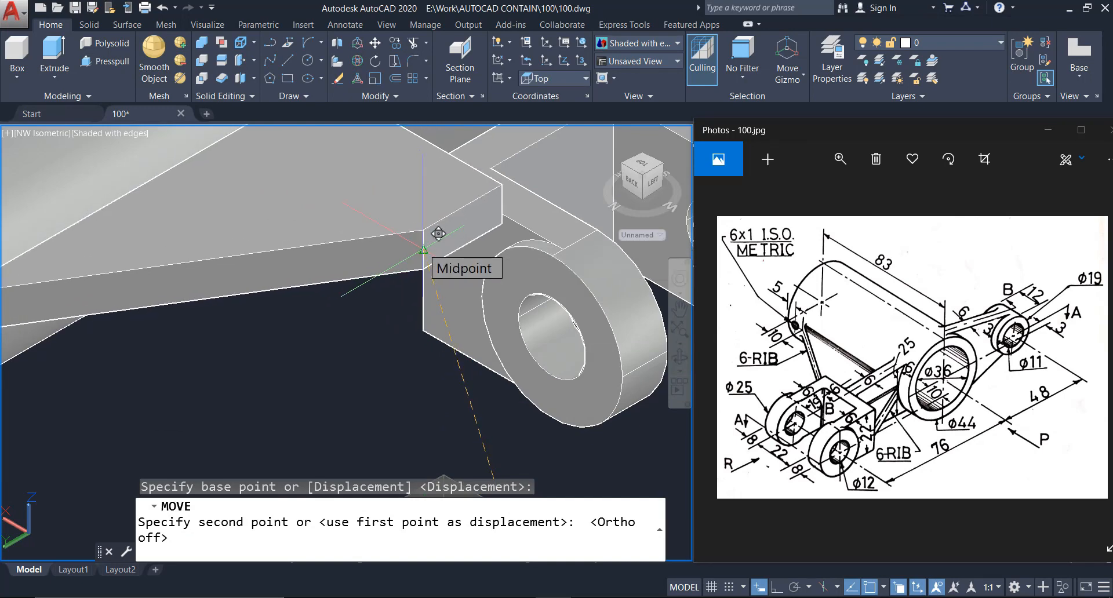
{"action": "left_click", "coordinate": [423, 250]}
Inspect how the narrow end of the placed rib meets the cylinder's surface, along with its fit against the fork
{"action": "scroll", "coordinate": [454, 250], "scroll_direction": "down", "scroll_amount": 2}
{"action": "middle_click_drag", "start_coordinate": [325, 341], "coordinate": [381, 380]}
{"action": "scroll", "coordinate": [139, 372], "scroll_direction": "up", "scroll_amount": 2}
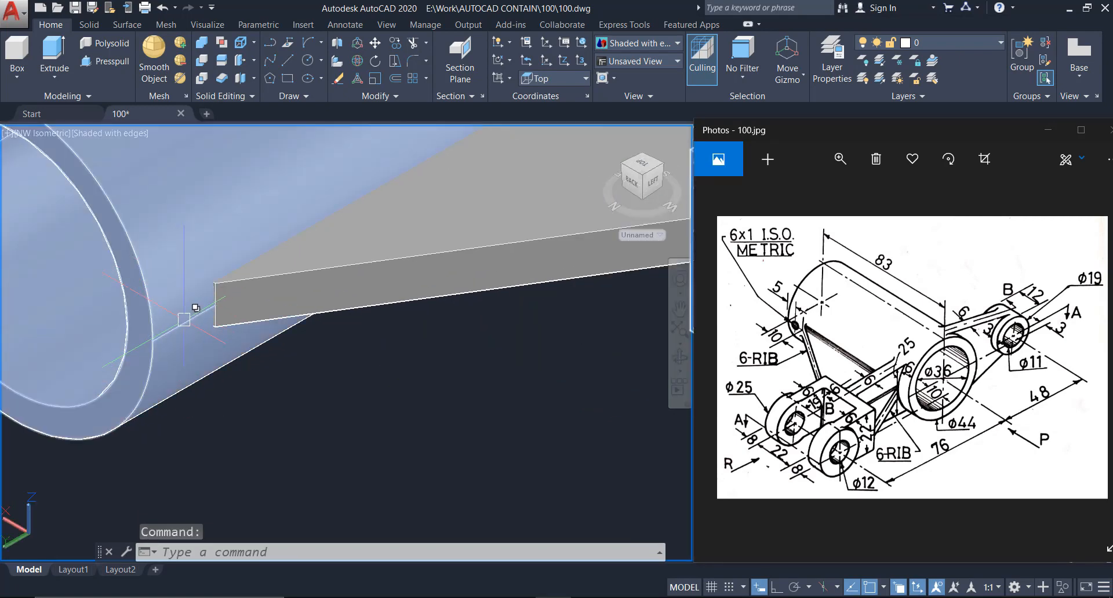
{"action": "scroll", "coordinate": [216, 303], "scroll_direction": "up", "scroll_amount": 7}
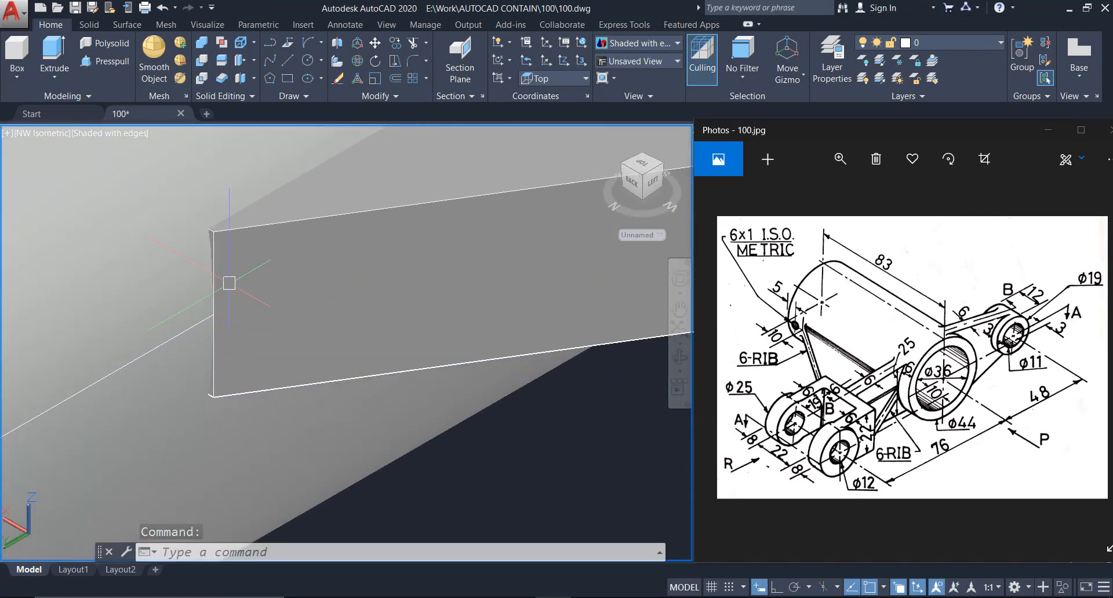
{"action": "scroll", "coordinate": [215, 232], "scroll_direction": "up", "scroll_amount": 4}
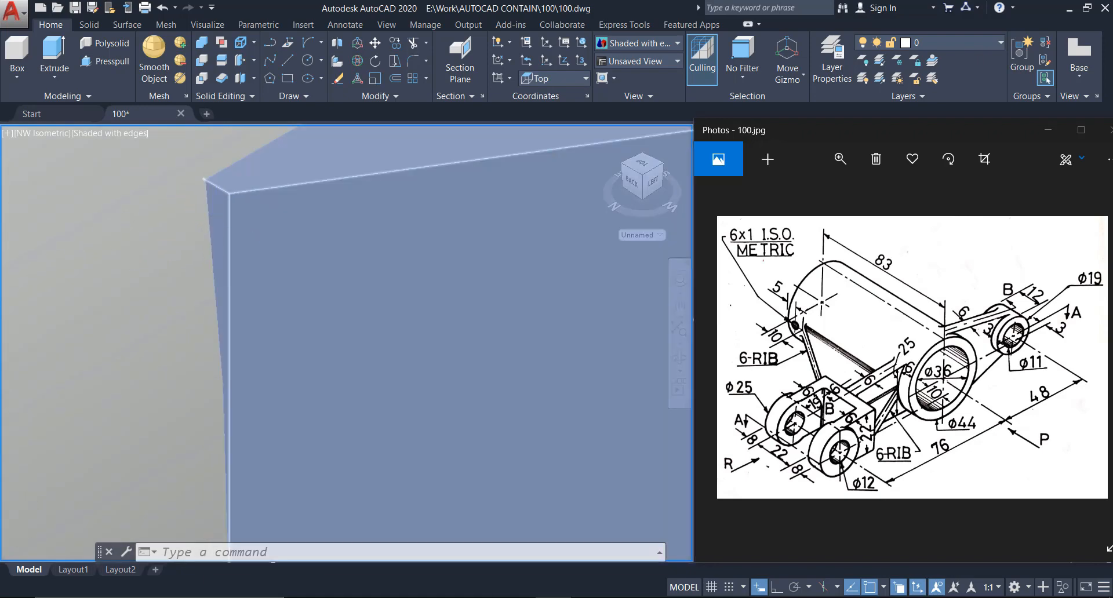
{"action": "scroll", "coordinate": [219, 186], "scroll_direction": "down", "scroll_amount": 2}
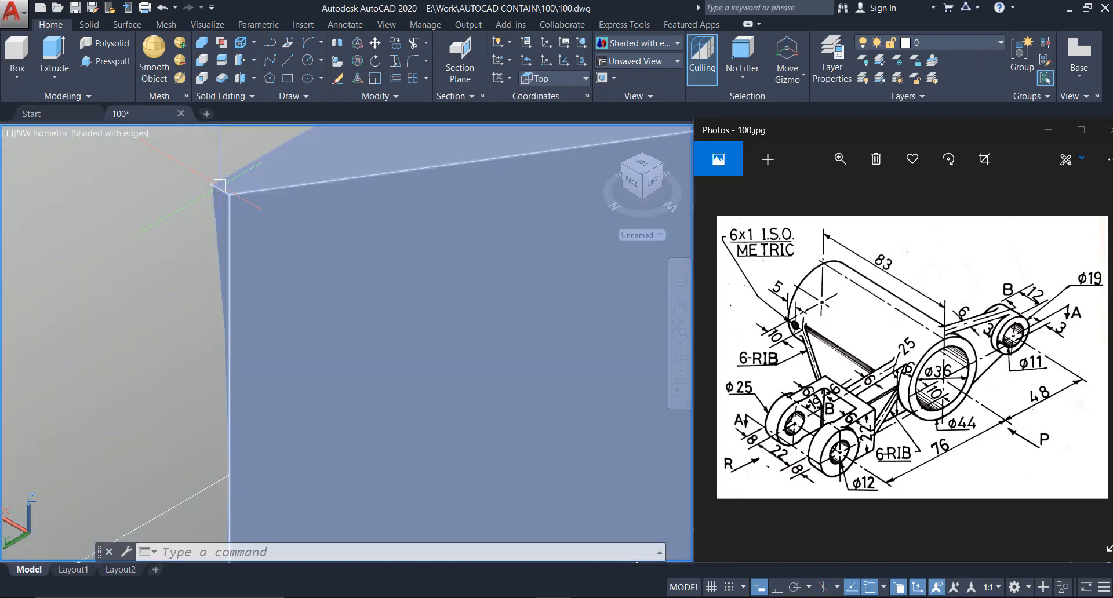
{"action": "scroll", "coordinate": [221, 200], "scroll_direction": "down", "scroll_amount": 3}
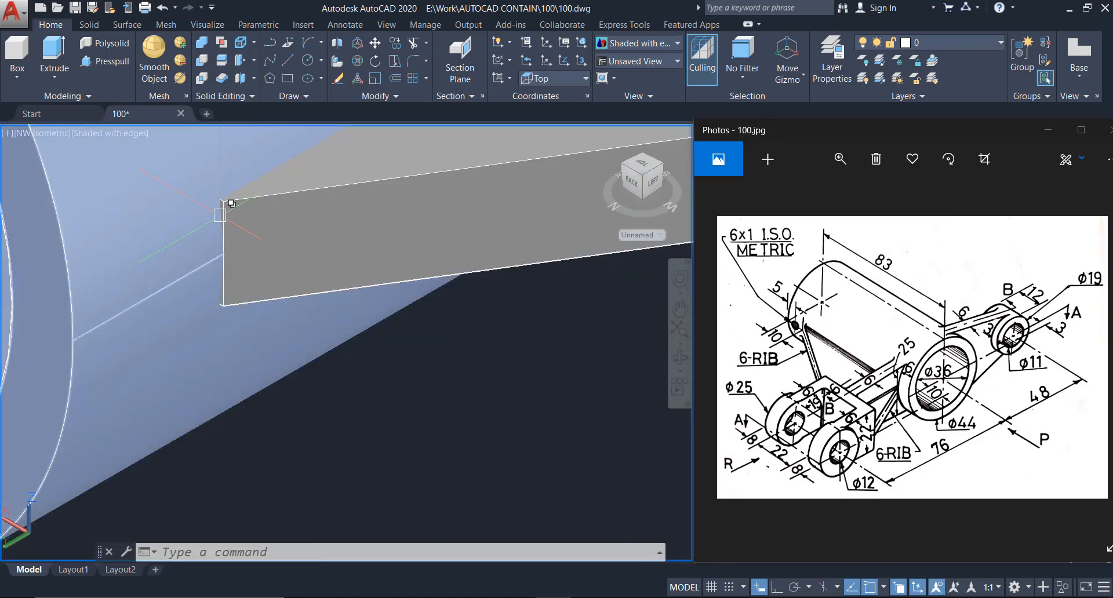
{"action": "middle_click_drag", "start_coordinate": [223, 233], "coordinate": [275, 285]}
{"action": "scroll", "coordinate": [275, 285], "scroll_direction": "up", "scroll_amount": 2}
{"action": "scroll", "coordinate": [272, 253], "scroll_direction": "down", "scroll_amount": 10}
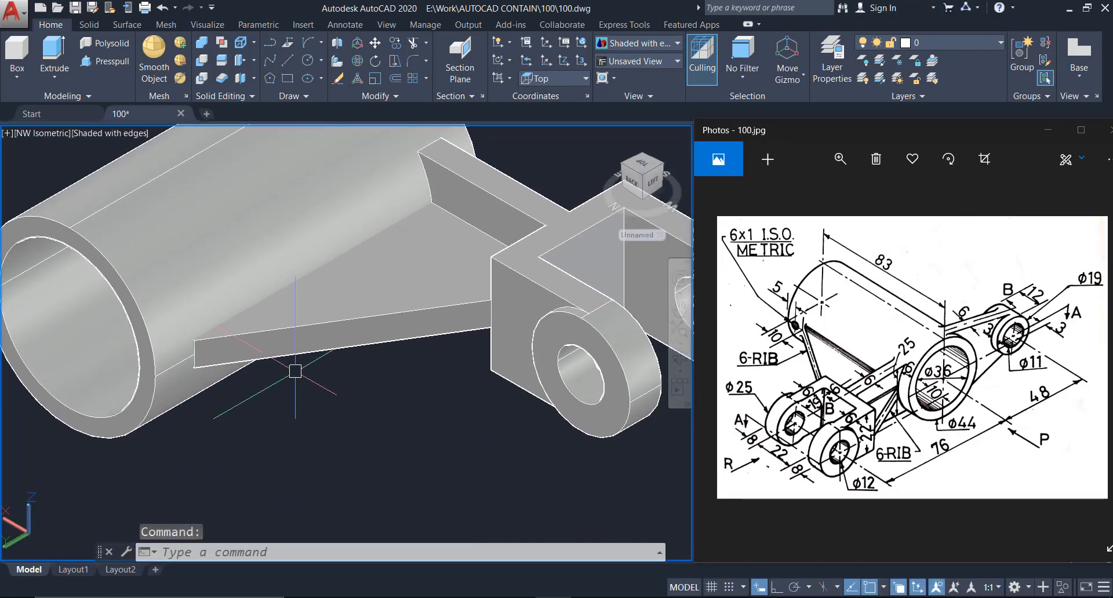
{"action": "scroll", "coordinate": [295, 371], "scroll_direction": "down", "scroll_amount": 3}
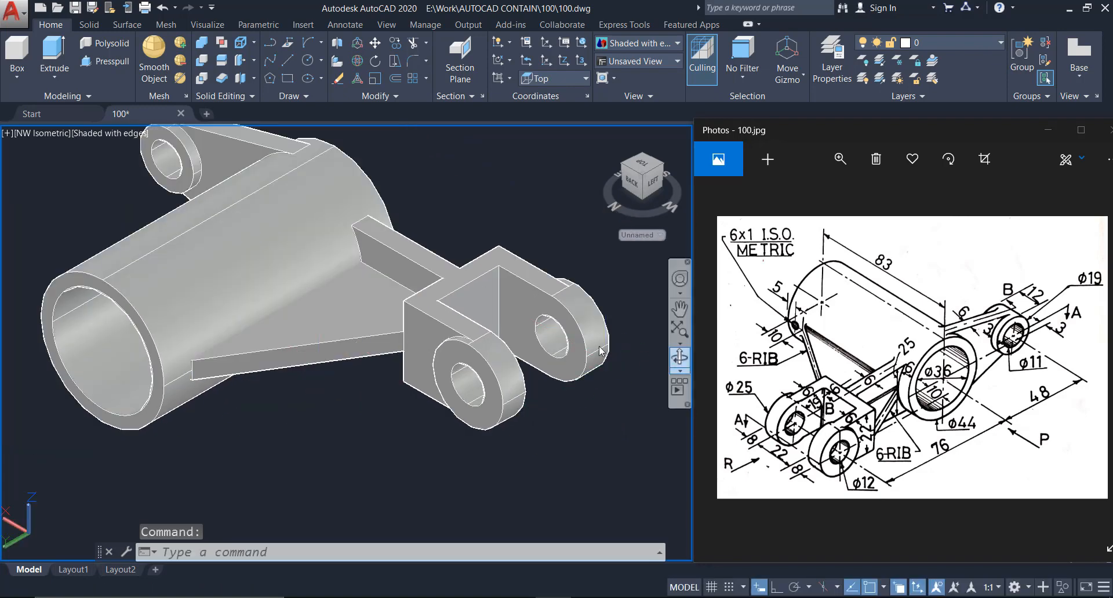
Unite the two 6-thick ribs with the bracket body into one solid
{"action": "middle_click_drag", "start_coordinate": [309, 331], "coordinate": [416, 364], "text": "shift"}
{"action": "type", "text": "U"}
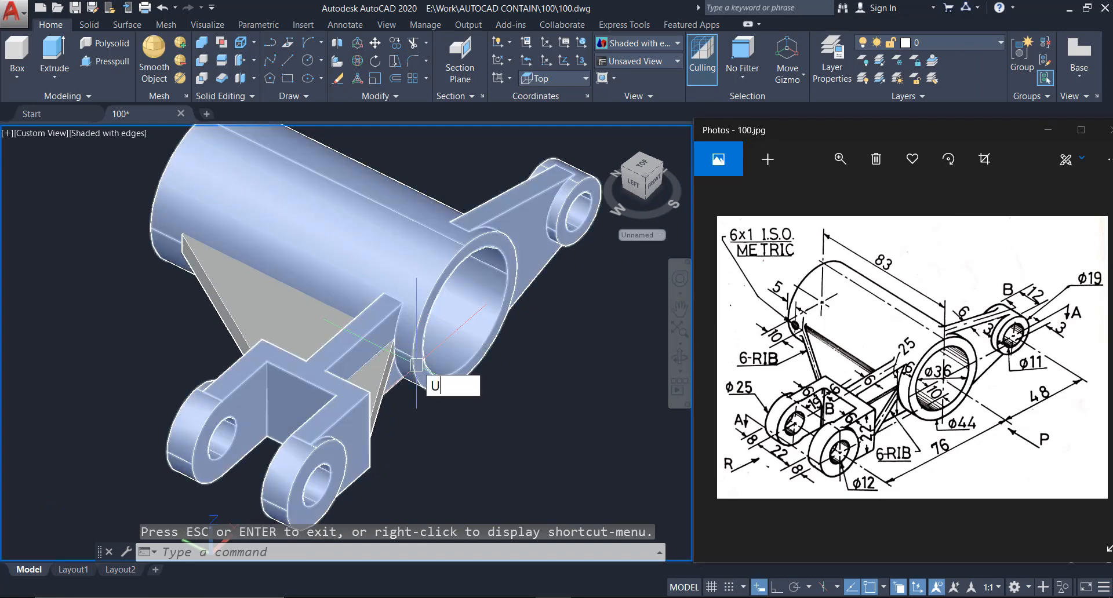
{"action": "type", "text": "NION"}
{"action": "key", "text": "Return"}
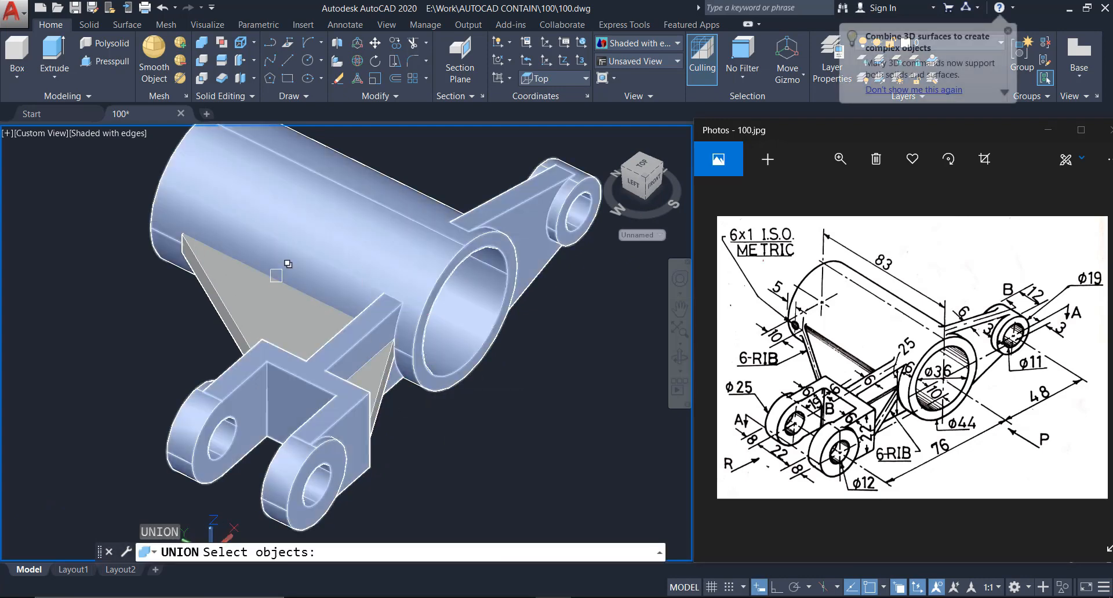
{"action": "left_click", "coordinate": [261, 284]}
{"action": "left_click", "coordinate": [318, 230]}
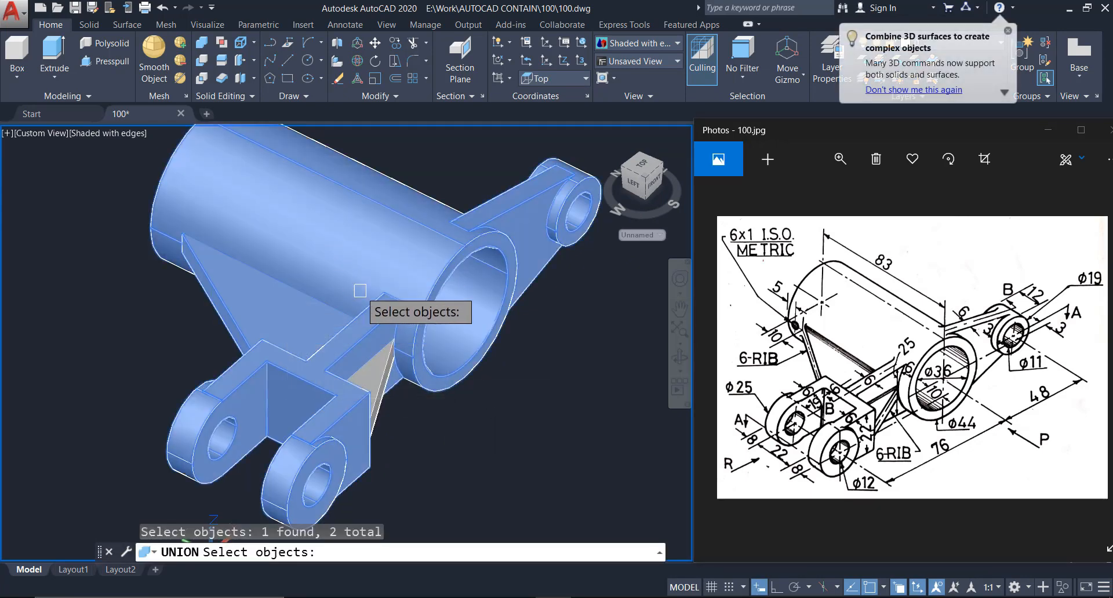
{"action": "left_click", "coordinate": [399, 367]}
{"action": "left_click", "coordinate": [430, 421]}
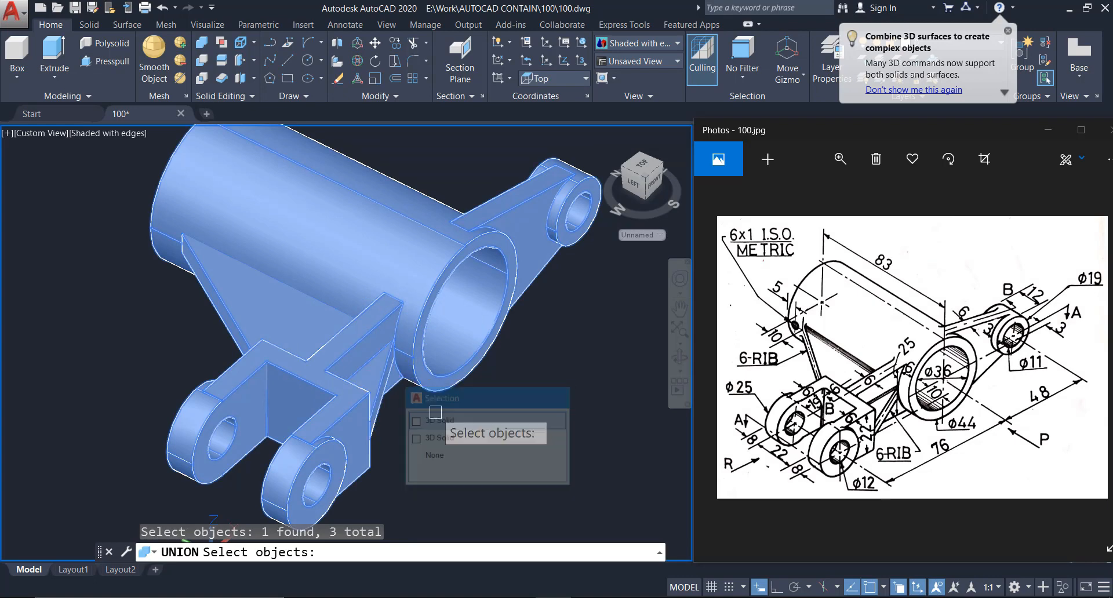
{"action": "key", "text": "Return"}
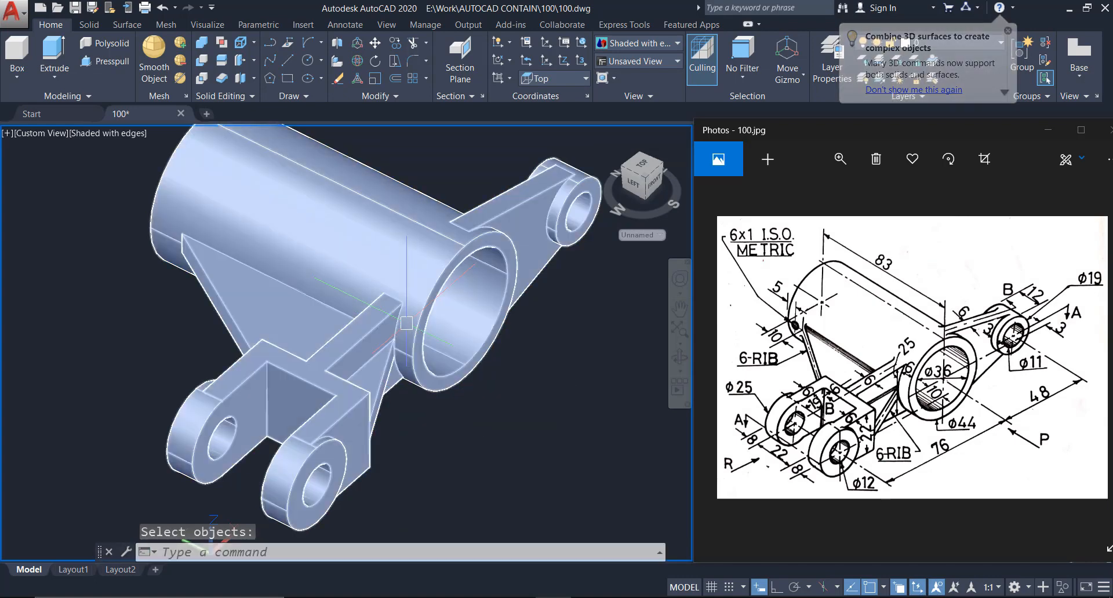
Select the bracket to check that it is one solid, and inspect the cylinder's far end beside the rib
{"action": "left_click", "coordinate": [407, 362]}
{"action": "left_click", "coordinate": [679, 358]}
{"action": "left_click_drag", "start_coordinate": [436, 350], "coordinate": [420, 335]}
{"action": "key", "text": "Escape"}
{"action": "middle_click_drag", "start_coordinate": [355, 296], "coordinate": [390, 332]}
{"action": "key", "text": "Escape"}
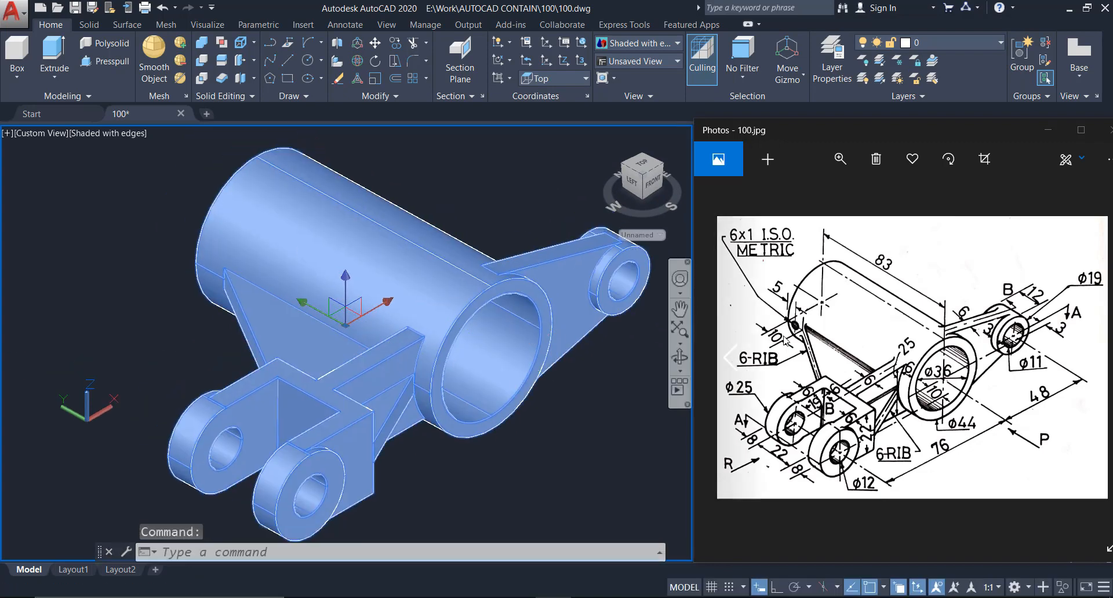
{"action": "scroll", "coordinate": [188, 243], "scroll_direction": "up", "scroll_amount": 2}
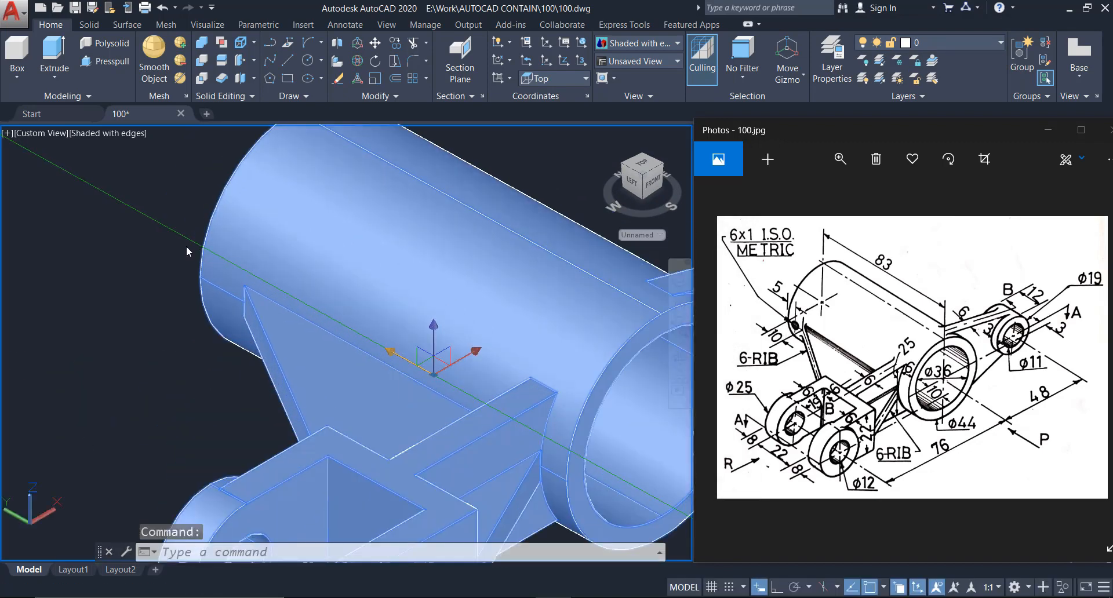
{"action": "left_click", "coordinate": [170, 242]}
{"action": "key", "text": "Escape"}
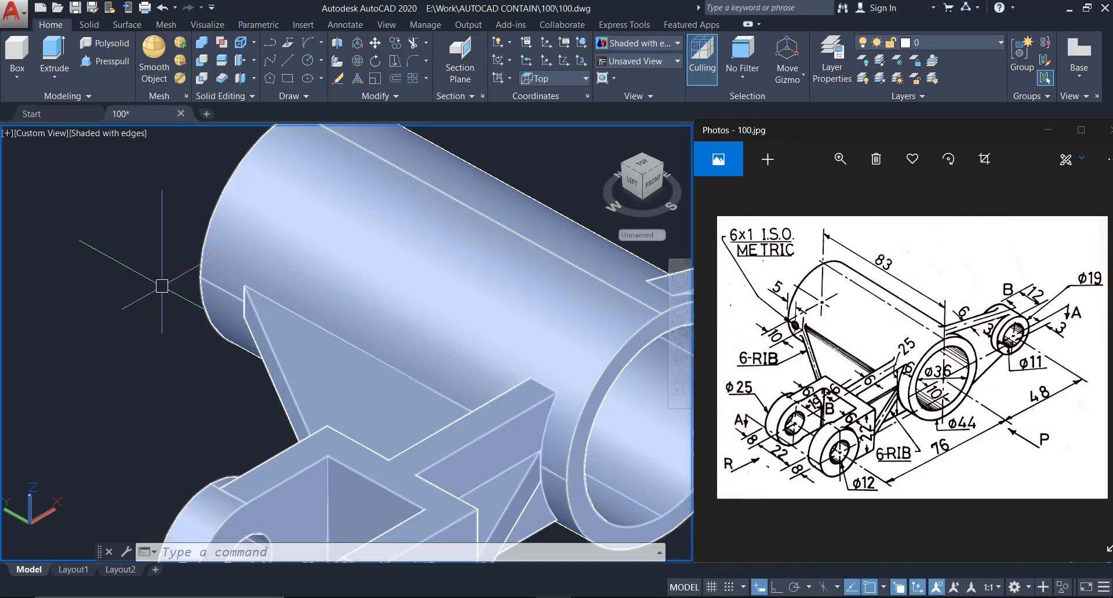
With the UCS set to Left, draw a 6-diameter circle on the cylinder's fork side, between its far end and the rib's tip
{"action": "left_click", "coordinate": [95, 295]}
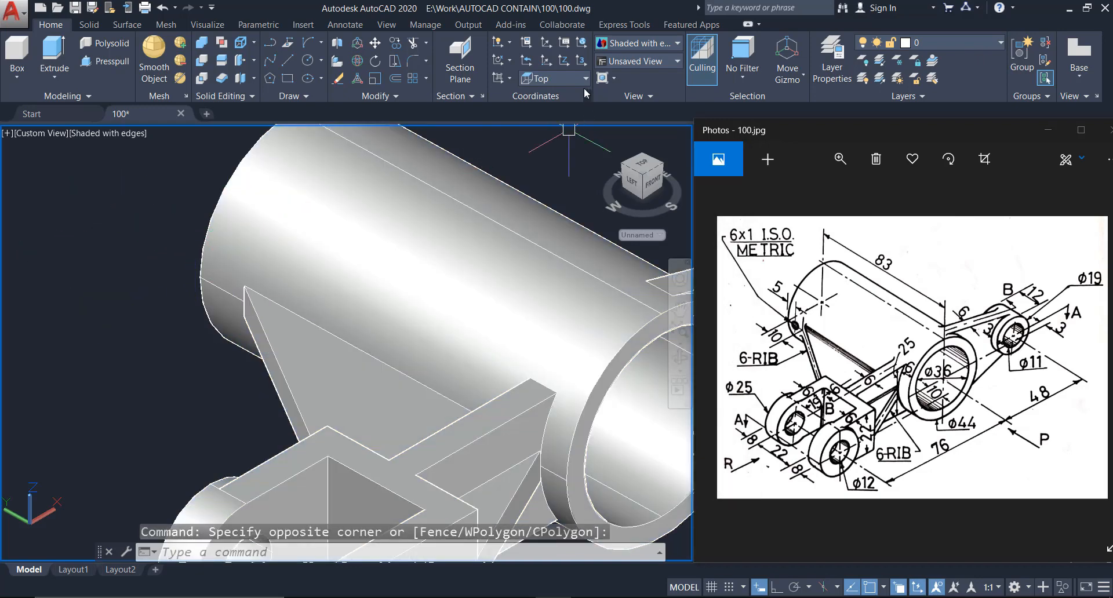
{"action": "left_click", "coordinate": [544, 148]}
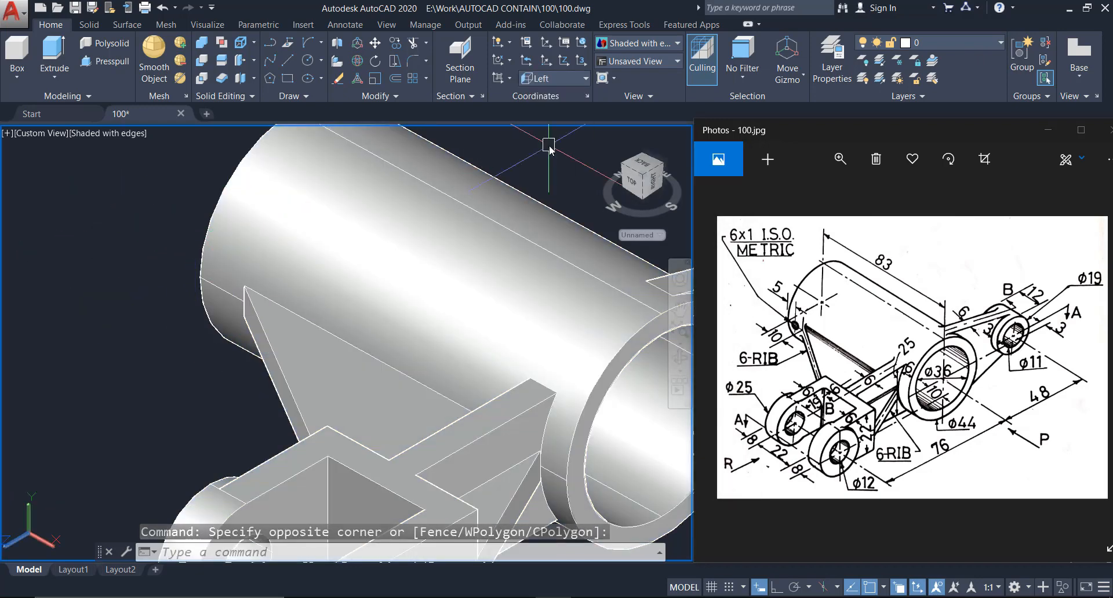
{"action": "type", "text": "c"}
{"action": "key", "text": "Return"}
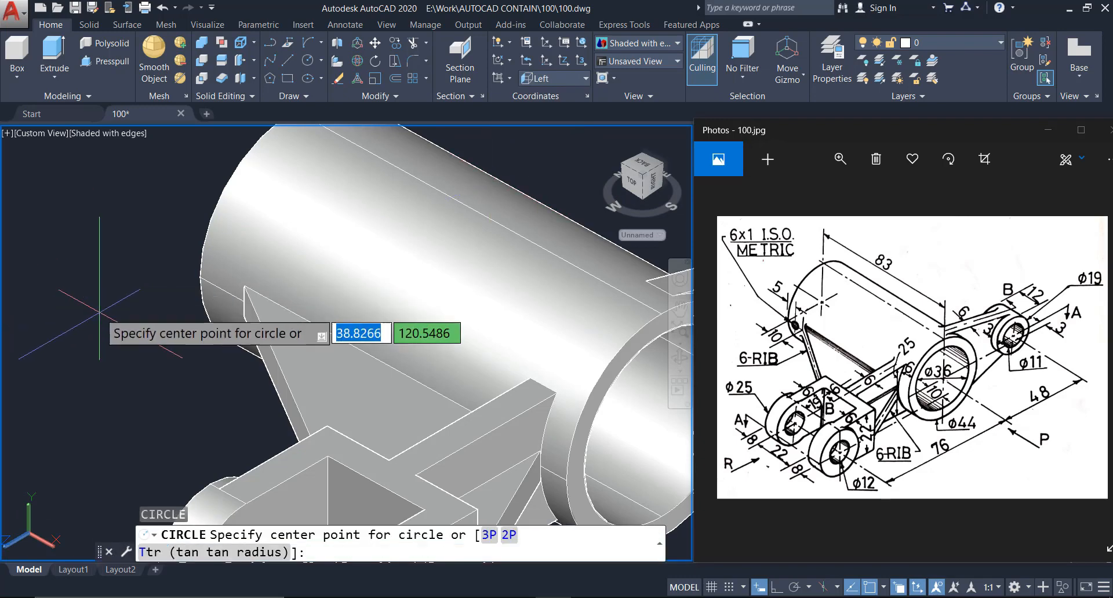
{"action": "left_click", "coordinate": [222, 290]}
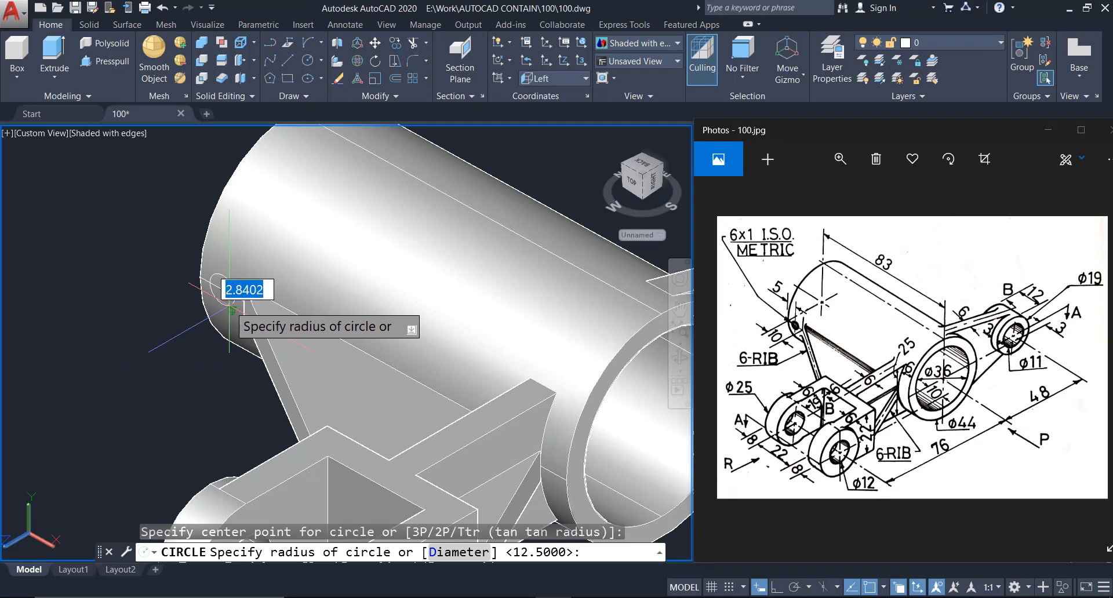
{"action": "type", "text": "D"}
{"action": "key", "text": "Return"}
{"action": "type", "text": "6"}
{"action": "key", "text": "Return"}
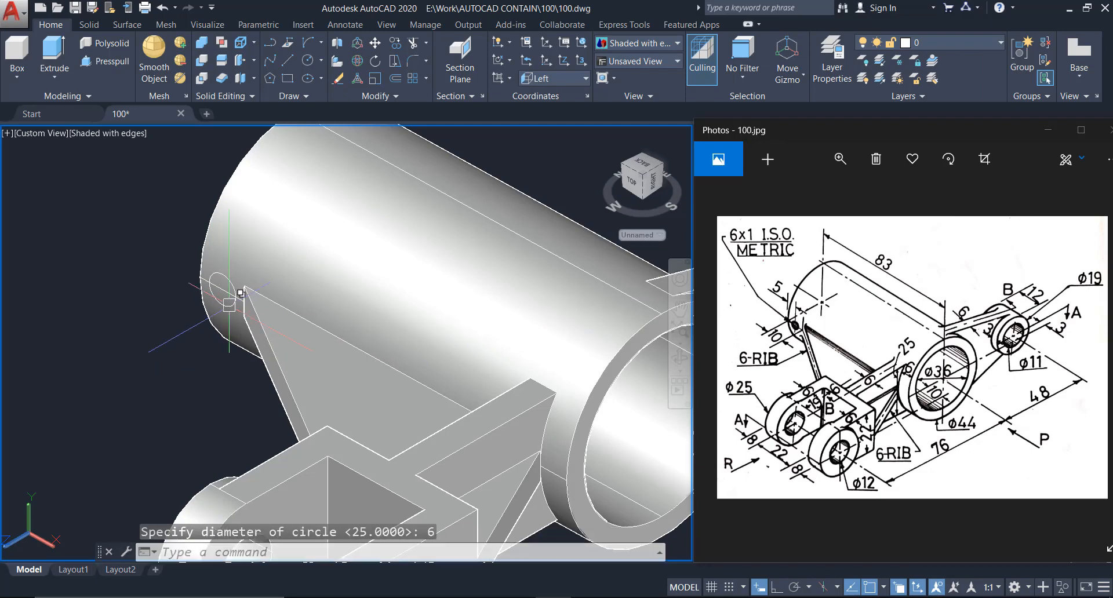
Presspull the 6-diameter circle inward through the cylinder wall and into the bore
{"action": "scroll", "coordinate": [637, 382], "scroll_direction": "down", "scroll_amount": 3}
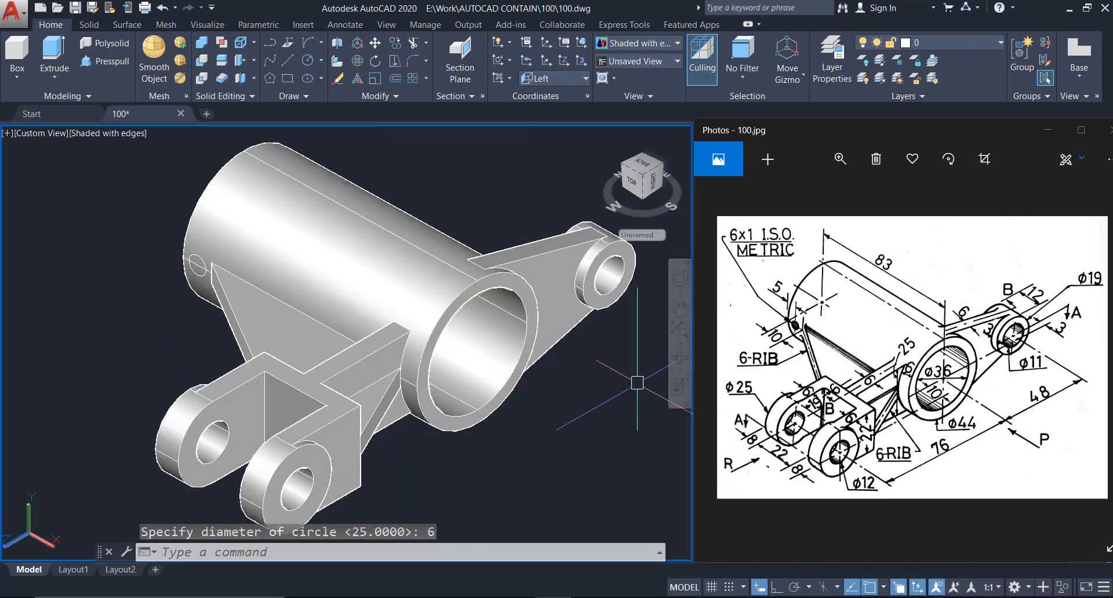
{"action": "left_click", "coordinate": [680, 357]}
{"action": "left_click_drag", "start_coordinate": [347, 324], "coordinate": [420, 334]}
{"action": "scroll", "coordinate": [139, 225], "scroll_direction": "up", "scroll_amount": 4}
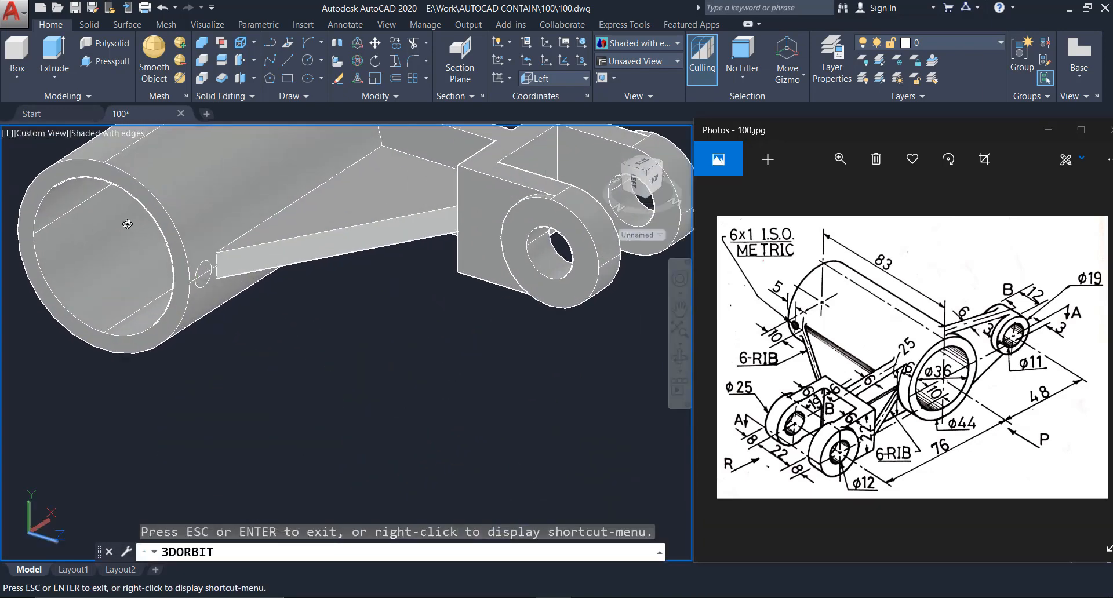
{"action": "middle_click_drag", "start_coordinate": [158, 239], "coordinate": [333, 321]}
{"action": "scroll", "coordinate": [334, 324], "scroll_direction": "up", "scroll_amount": 1}
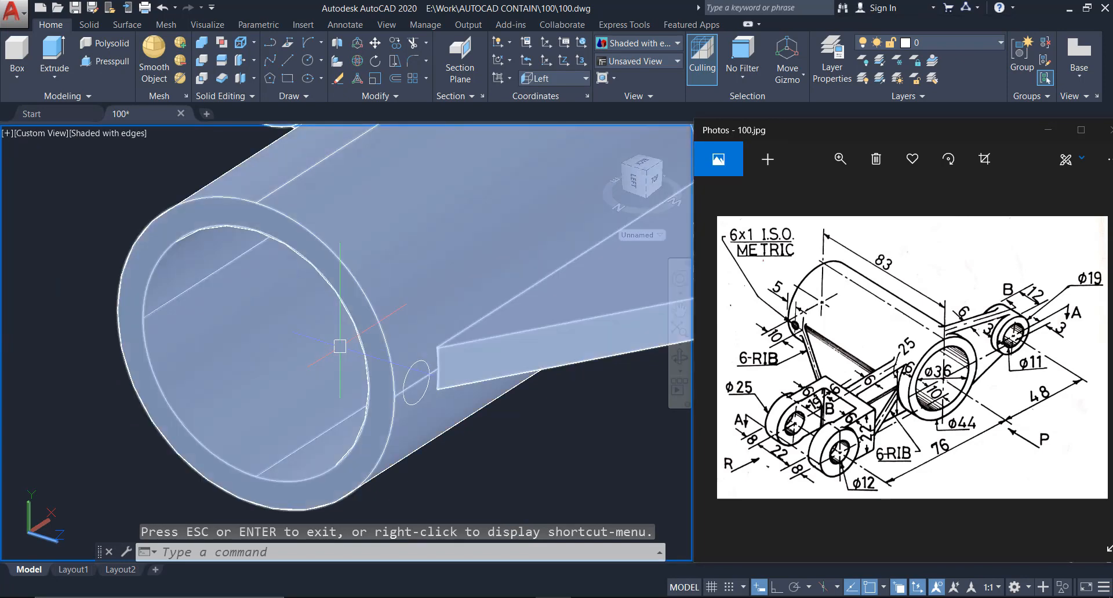
{"action": "left_click", "coordinate": [107, 61]}
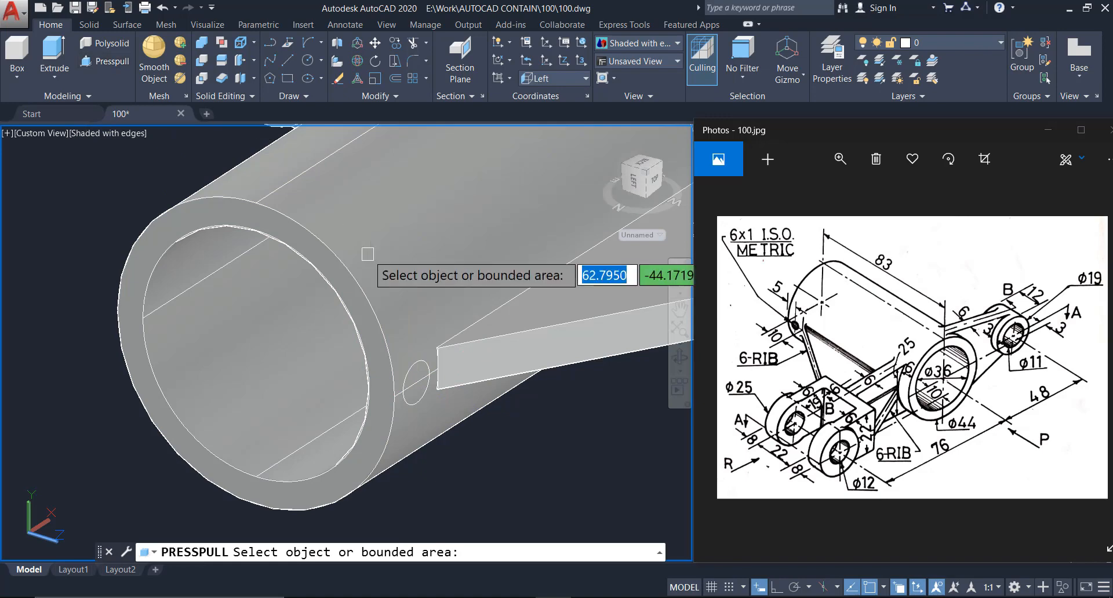
{"action": "scroll", "coordinate": [419, 395], "scroll_direction": "up", "scroll_amount": 2}
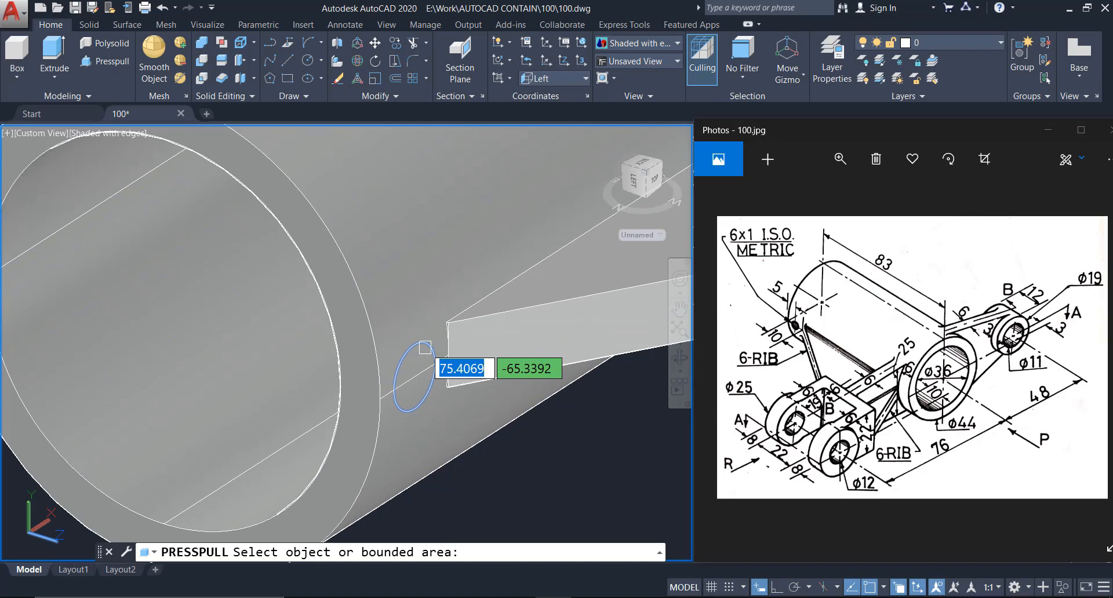
{"action": "left_click", "coordinate": [425, 347]}
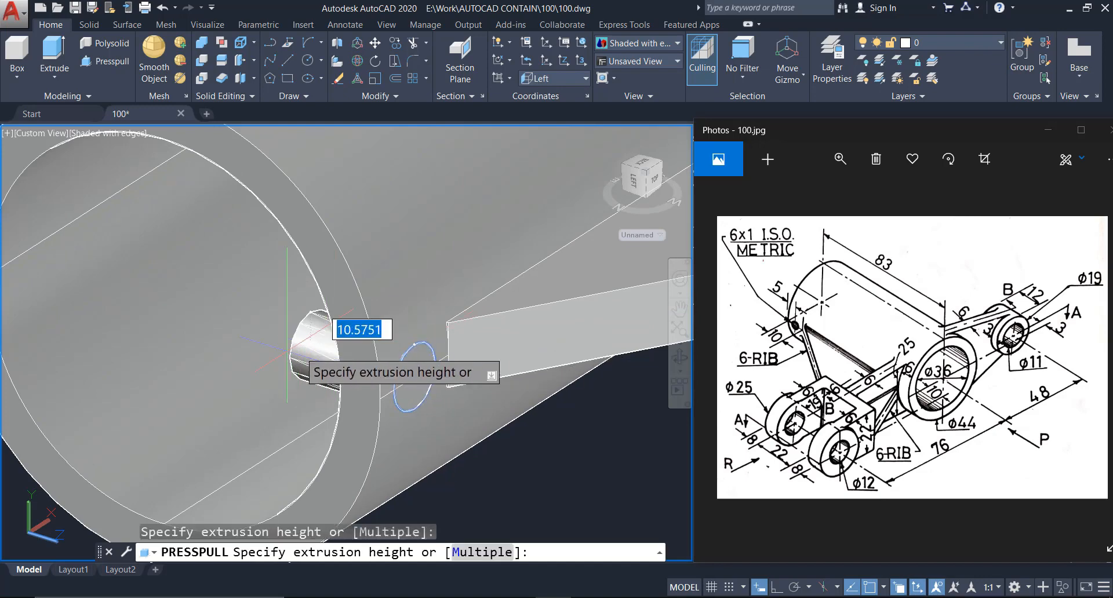
{"action": "scroll", "coordinate": [277, 351], "scroll_direction": "down", "scroll_amount": 2}
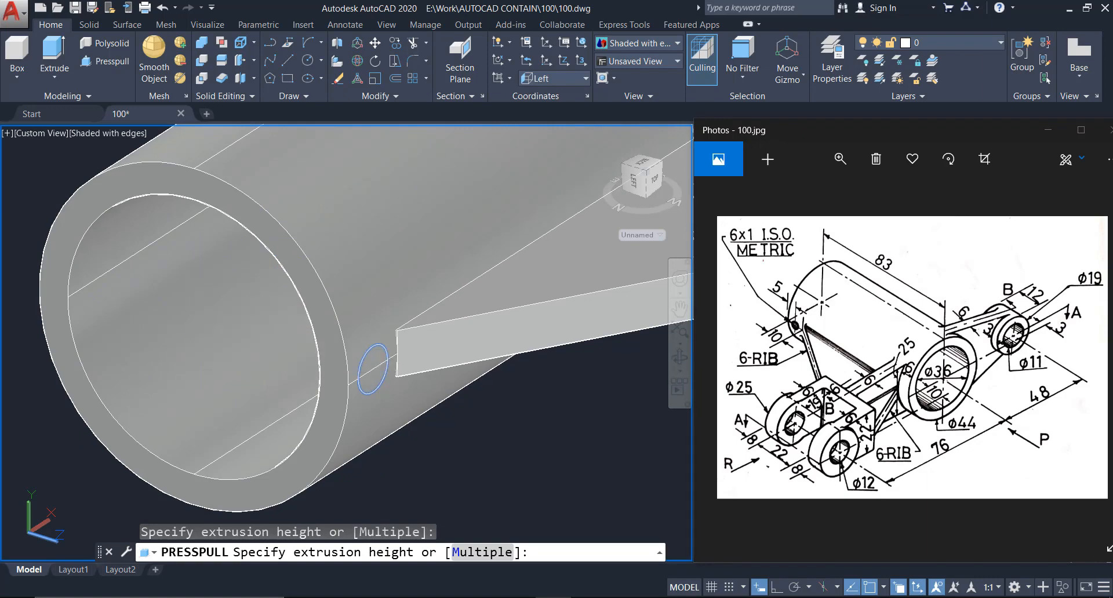
{"action": "left_click", "coordinate": [195, 341]}
{"action": "key", "text": "Escape"}
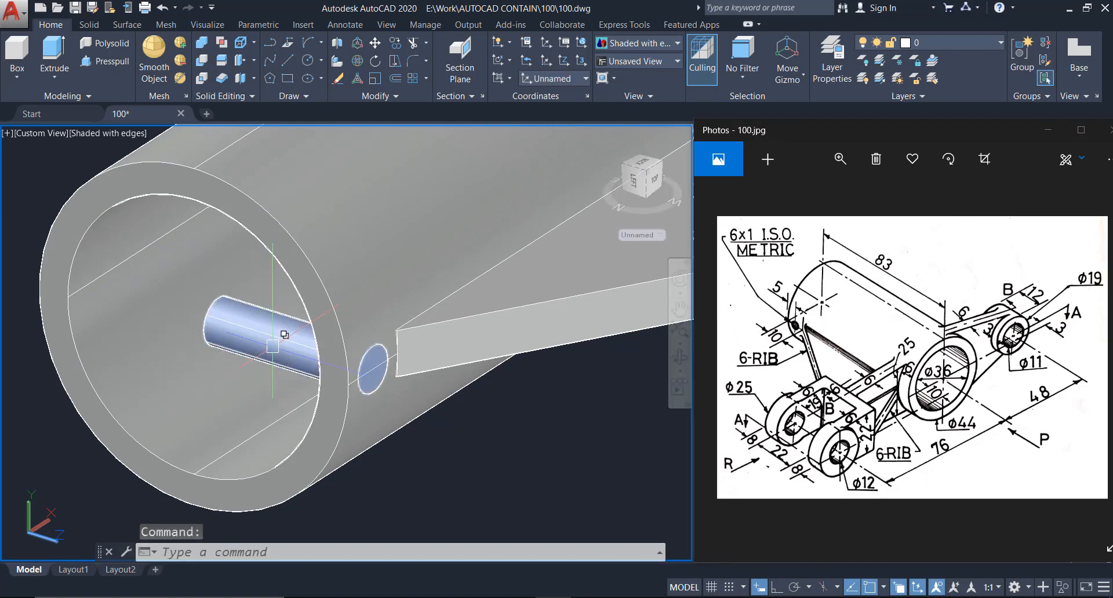
Subtract the small 6-diameter solid from the bracket to cut the hole through the cylinder wall
{"action": "middle_click_drag", "start_coordinate": [407, 437], "coordinate": [421, 441]}
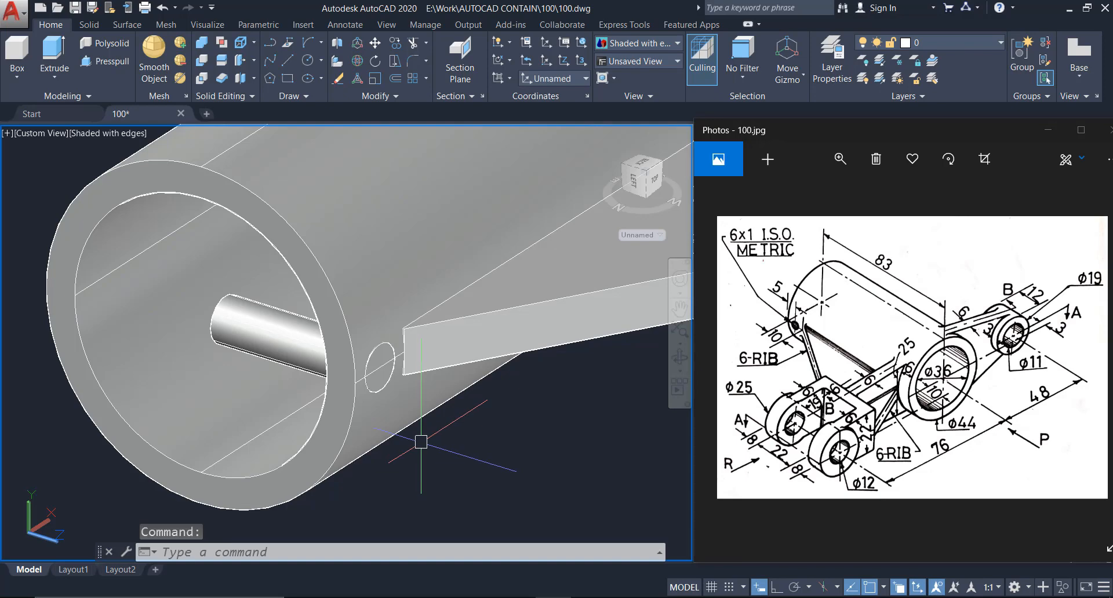
{"action": "type", "text": "SU"}
{"action": "key", "text": "Return"}
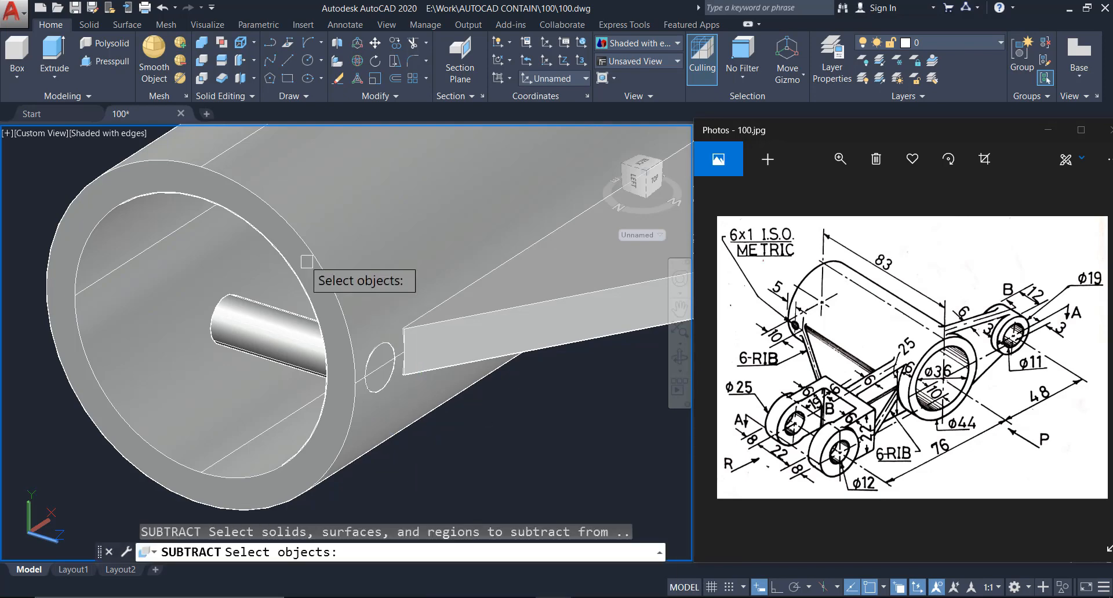
{"action": "left_click", "coordinate": [292, 235]}
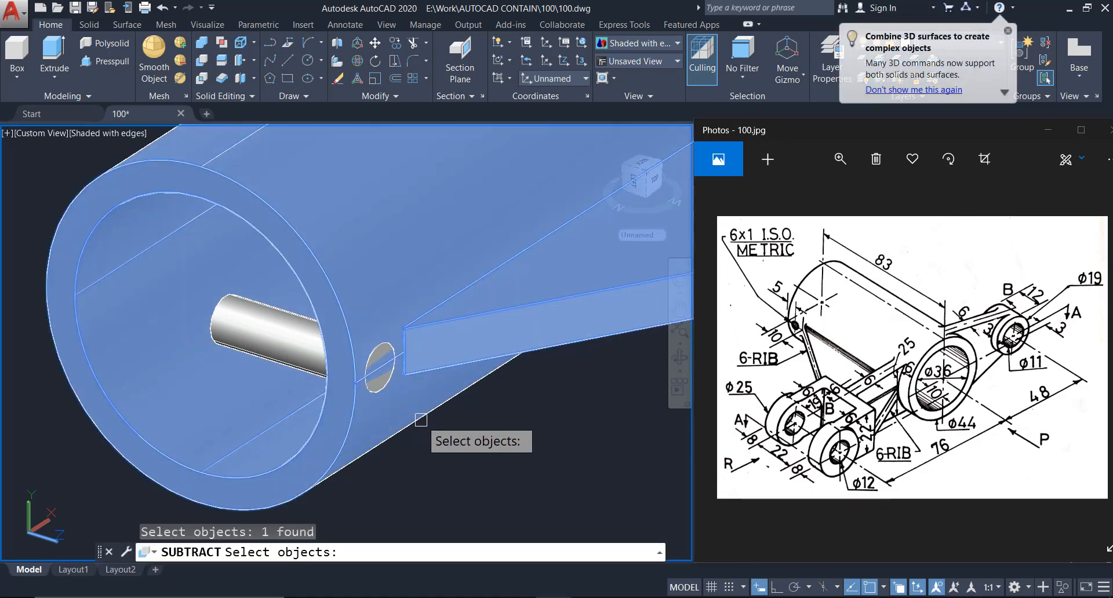
{"action": "key", "text": "Return"}
{"action": "left_click", "coordinate": [242, 326]}
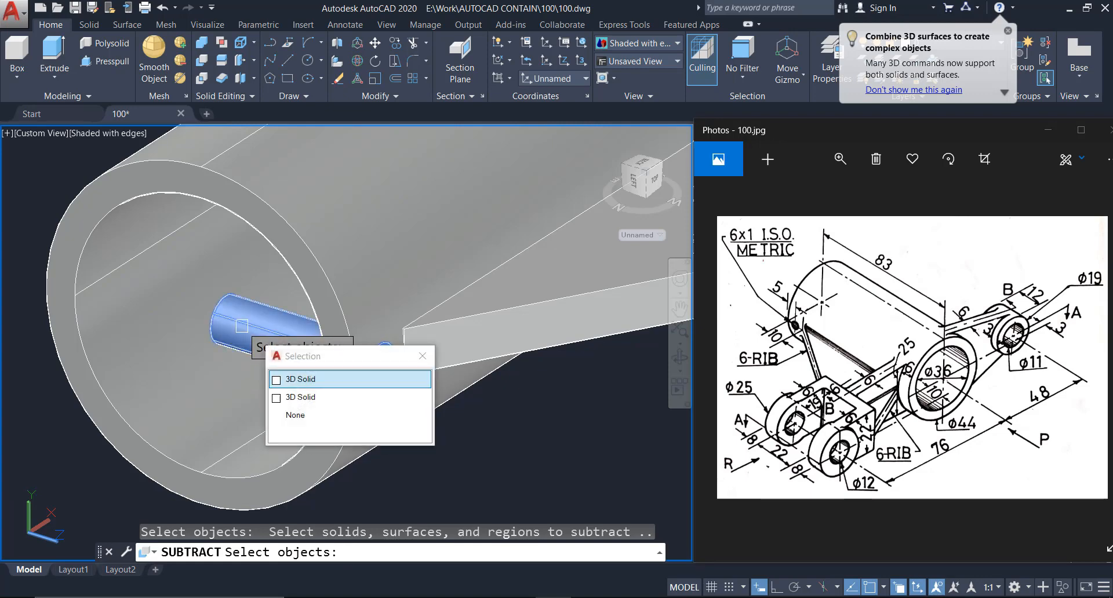
{"action": "left_click", "coordinate": [313, 381]}
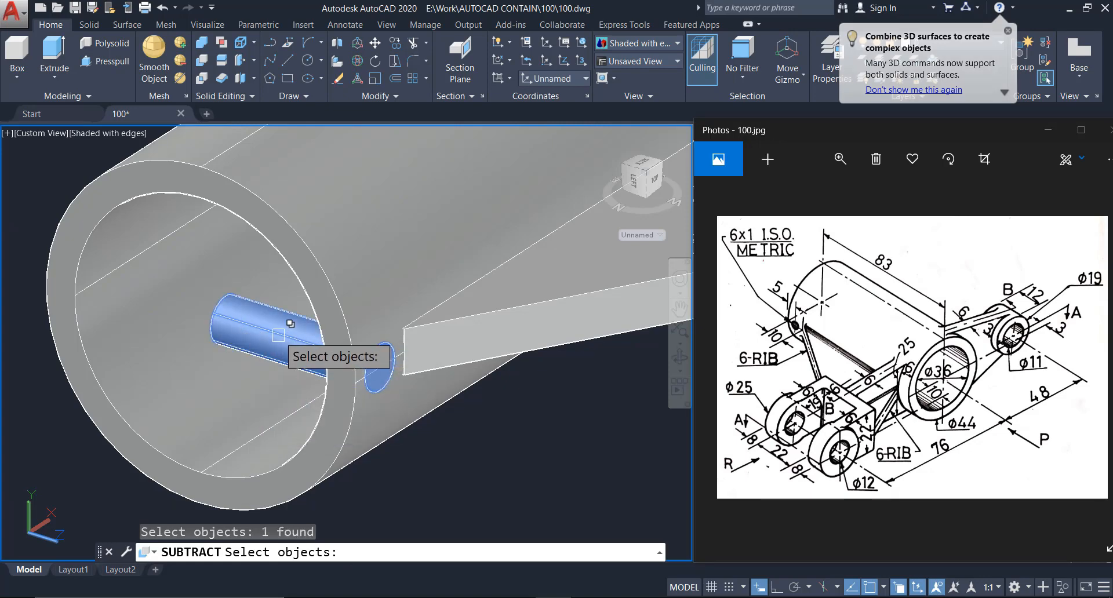
{"action": "key", "text": "Return"}
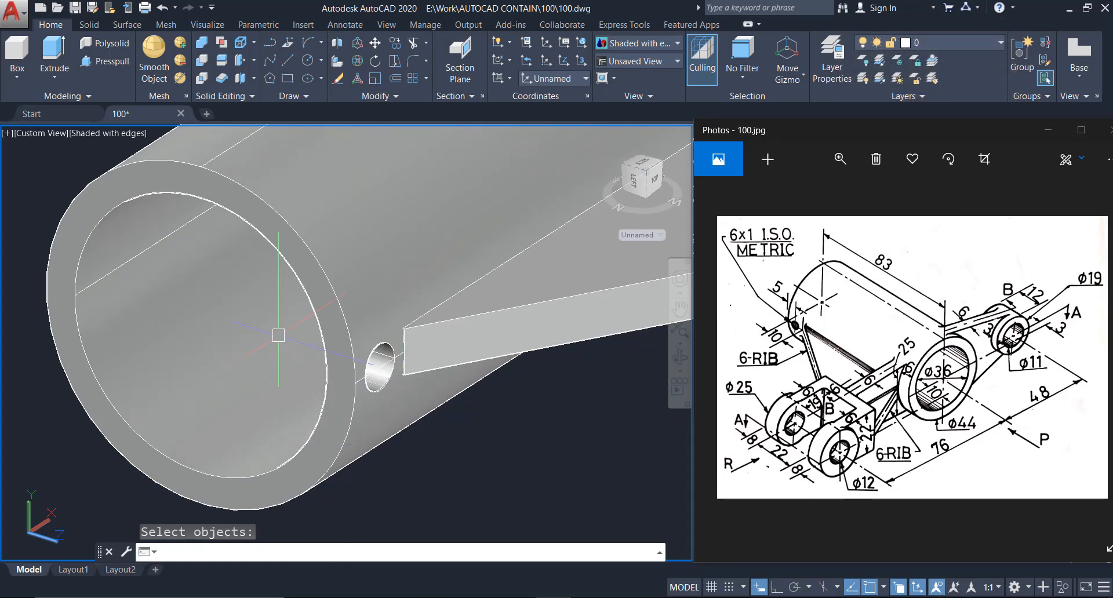
Erase the leftover construction objects at the 6-diameter hole
{"action": "scroll", "coordinate": [278, 335], "scroll_direction": "down", "scroll_amount": 2}
{"action": "scroll", "coordinate": [316, 367], "scroll_direction": "down", "scroll_amount": 1}
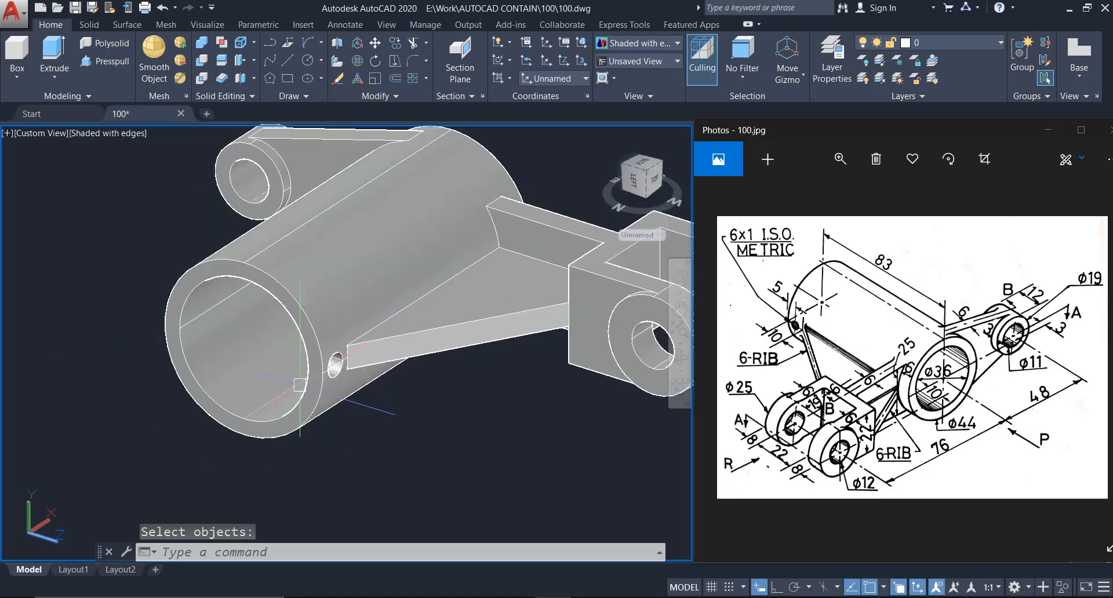
{"action": "left_click", "coordinate": [178, 228]}
{"action": "left_click", "coordinate": [451, 443]}
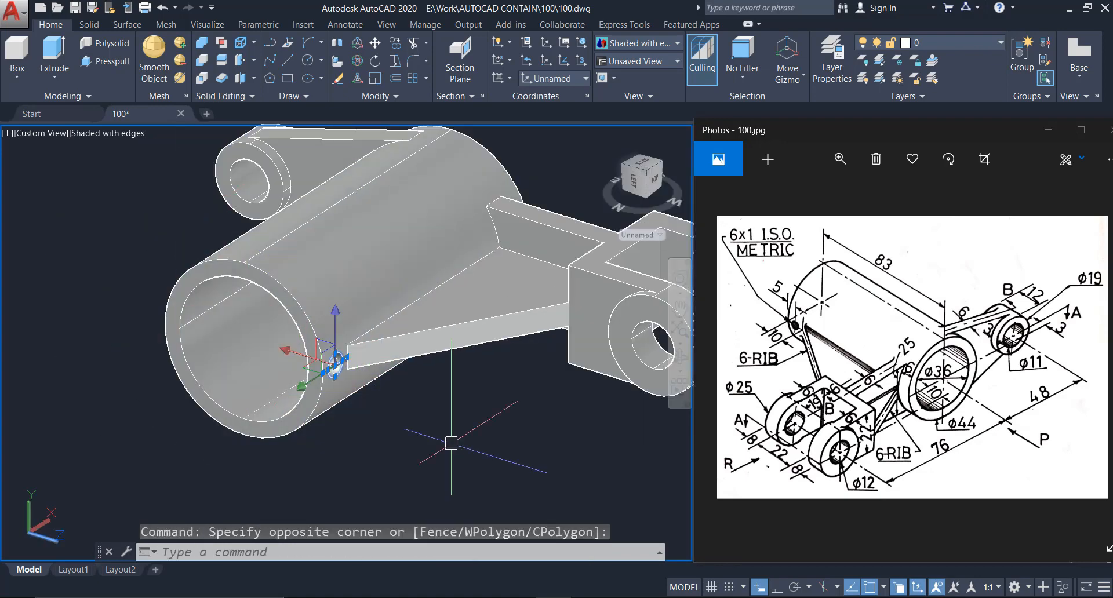
{"action": "key", "text": "Return"}
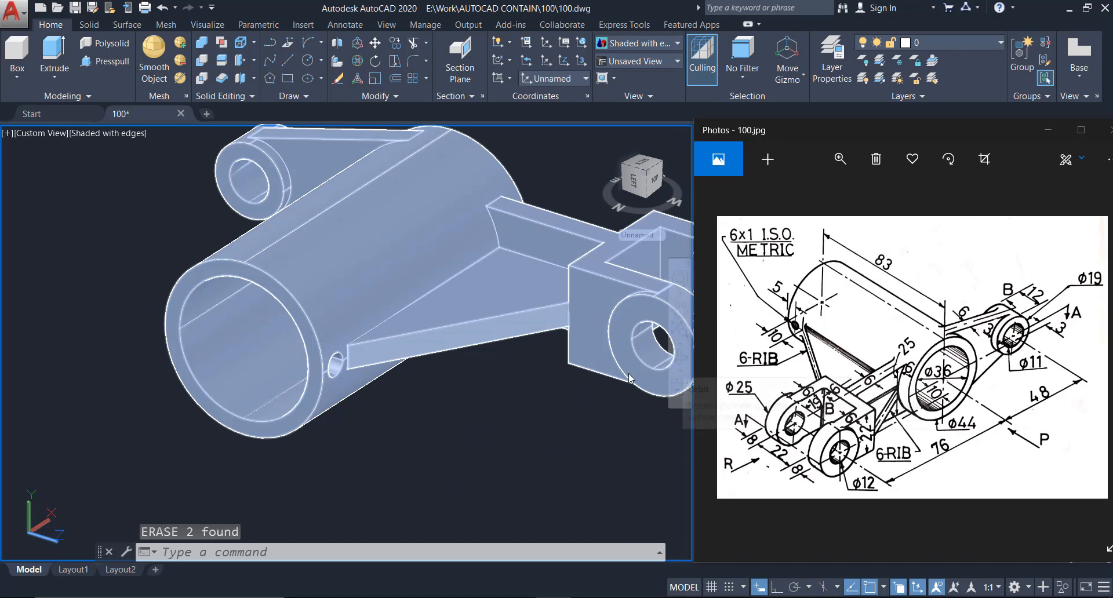
Fillet the edges above the large rib, where it meets the cylinder, web and fork block, with radius 2
{"action": "left_click", "coordinate": [681, 358]}
{"action": "left_click_drag", "start_coordinate": [356, 338], "coordinate": [444, 387]}
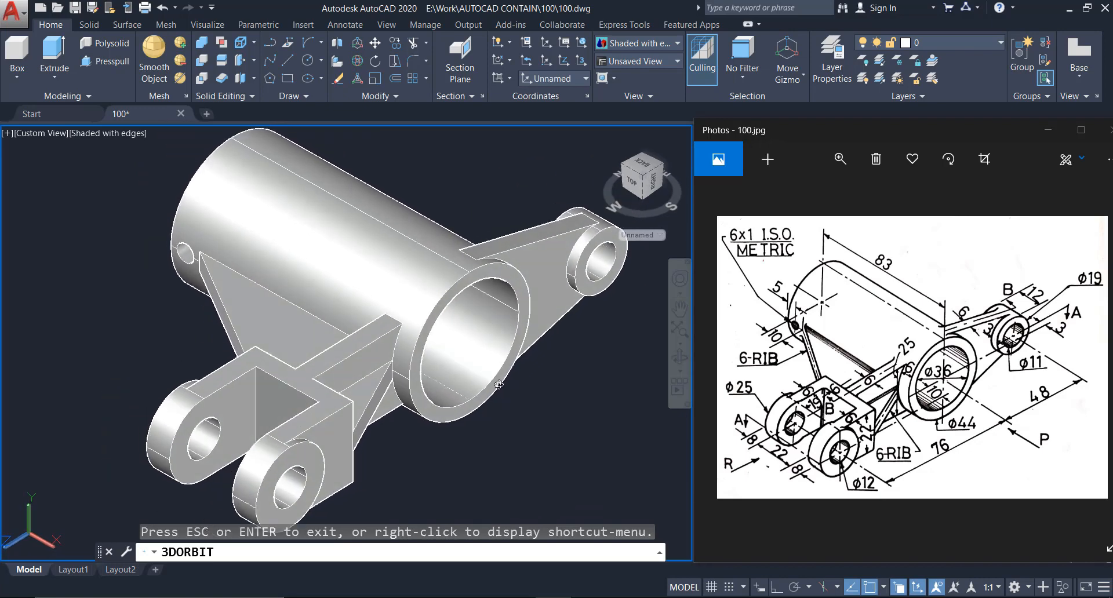
{"action": "key", "text": "Escape"}
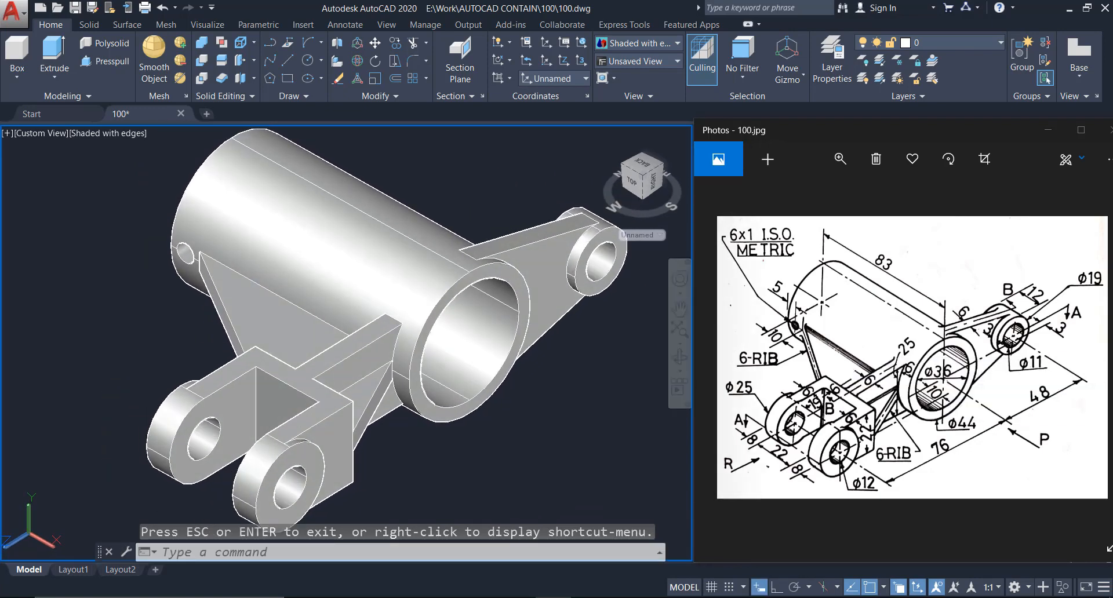
{"action": "left_click", "coordinate": [88, 25]}
{"action": "left_click", "coordinate": [522, 58]}
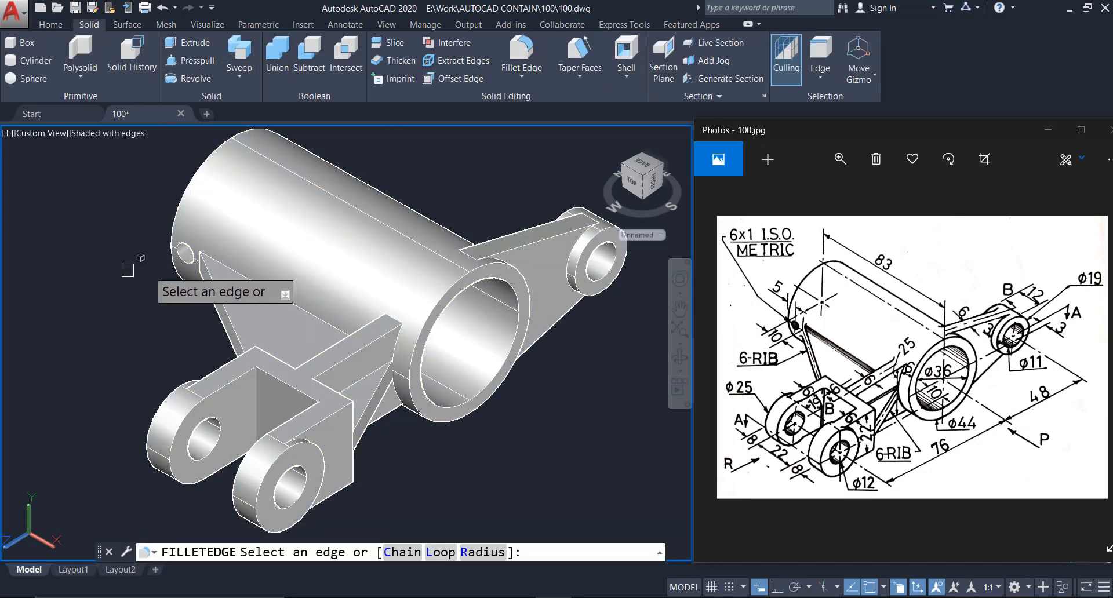
{"action": "type", "text": "R"}
{"action": "key", "text": "Return"}
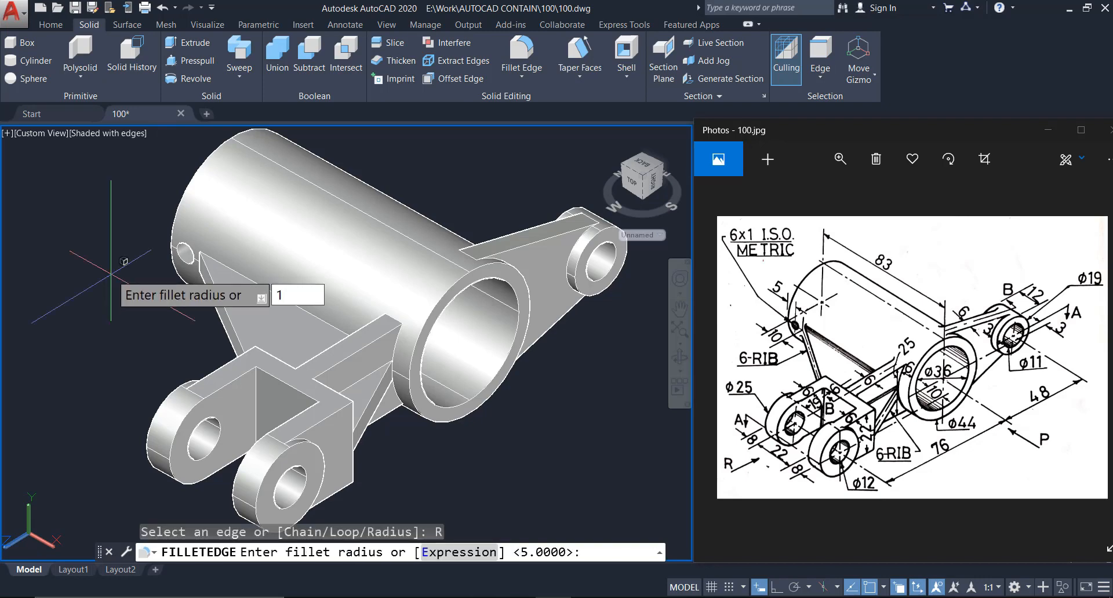
{"action": "type", "text": "2"}
{"action": "key", "text": "Return"}
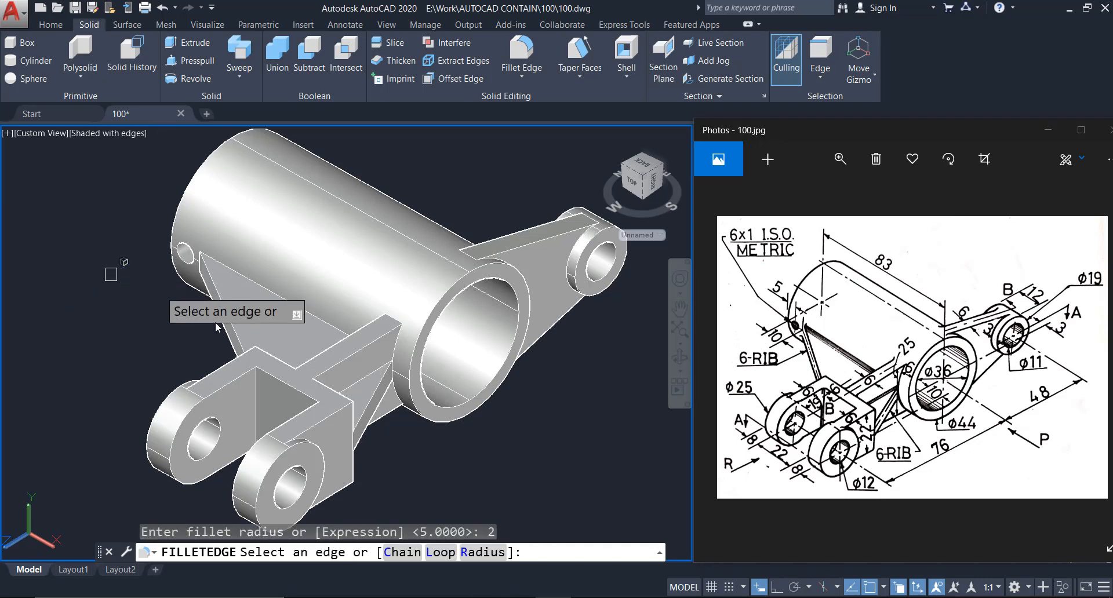
{"action": "scroll", "coordinate": [302, 323], "scroll_direction": "up", "scroll_amount": 2}
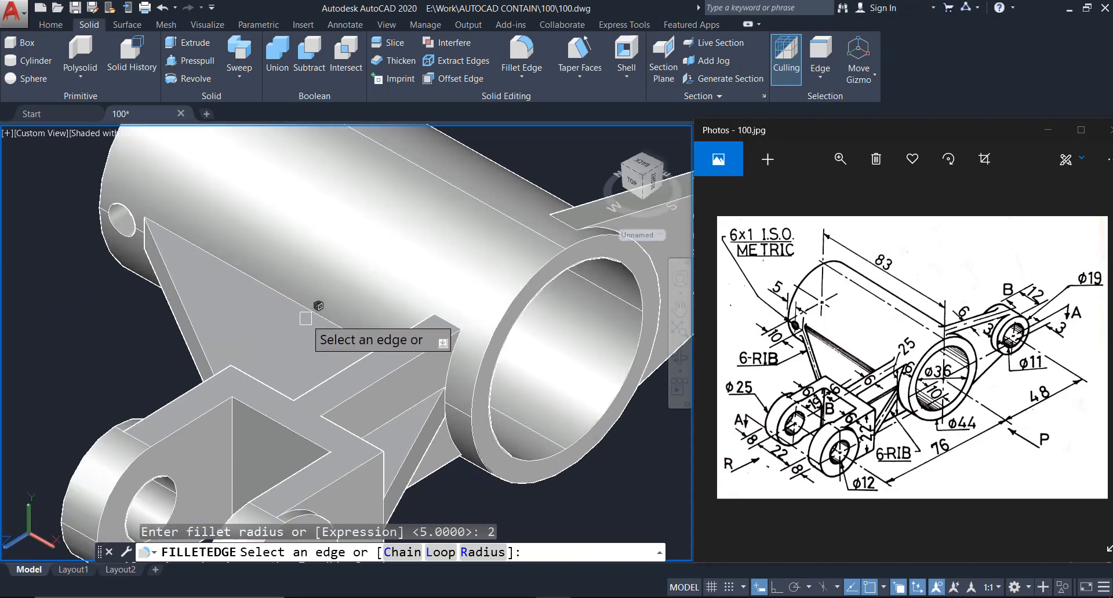
{"action": "left_click", "coordinate": [308, 316]}
{"action": "middle_click_drag", "start_coordinate": [308, 315], "coordinate": [539, 418], "text": "shift"}
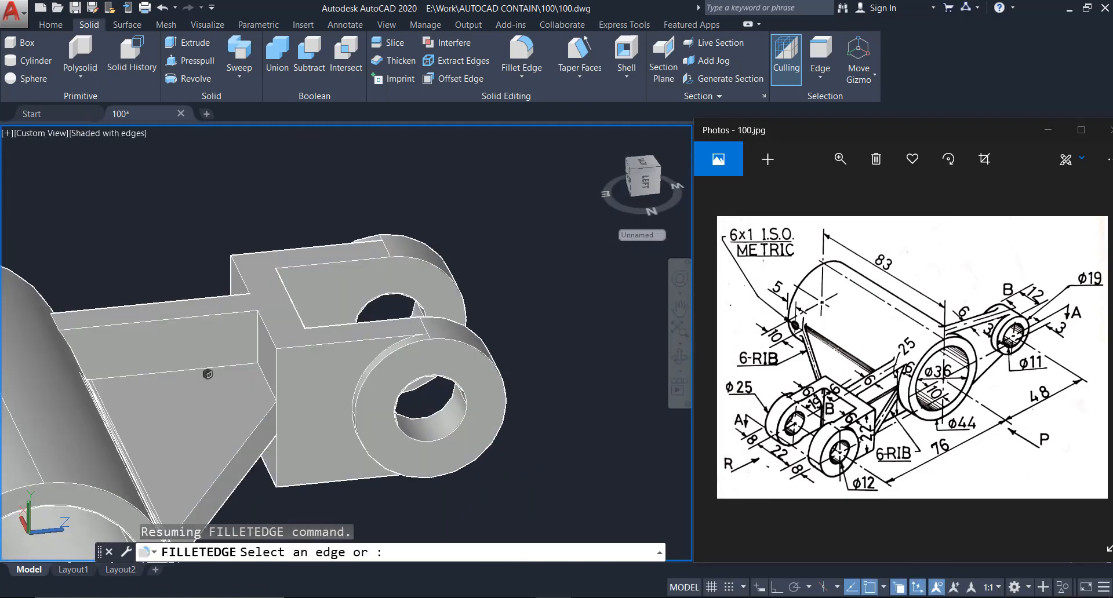
{"action": "scroll", "coordinate": [255, 357], "scroll_direction": "up", "scroll_amount": 3}
{"action": "left_click", "coordinate": [255, 356]}
{"action": "middle_click_drag", "start_coordinate": [302, 374], "coordinate": [191, 377], "text": "shift"}
{"action": "middle_click_drag", "start_coordinate": [87, 371], "coordinate": [347, 359]}
{"action": "left_click", "coordinate": [226, 273]}
{"action": "key", "text": "Return"}
{"action": "key", "text": "Return"}
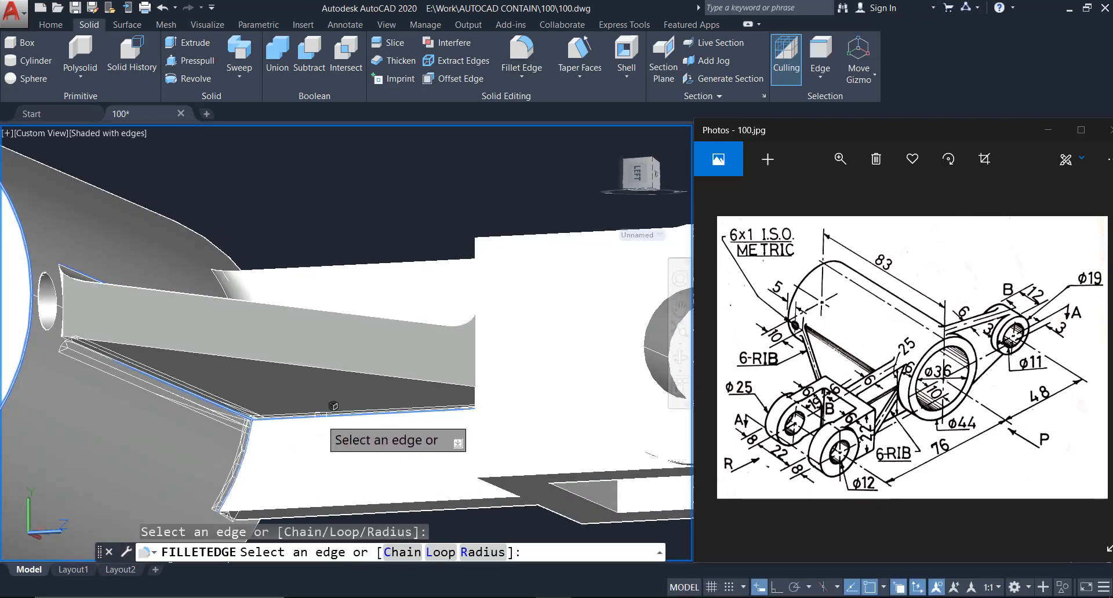
Fillet the matching inner edges beneath the large rib, including the vertical web-to-block corner, with radius 2
{"action": "left_click", "coordinate": [334, 405]}
{"action": "key", "text": "Return"}
{"action": "mouse_move", "coordinate": [333, 405]}
{"action": "middle_mouse_down", "text": "shift"}
{"action": "mouse_move", "coordinate": [464, 415]}
{"action": "mouse_move", "coordinate": [330, 415]}
{"action": "middle_mouse_up", "text": "shift"}
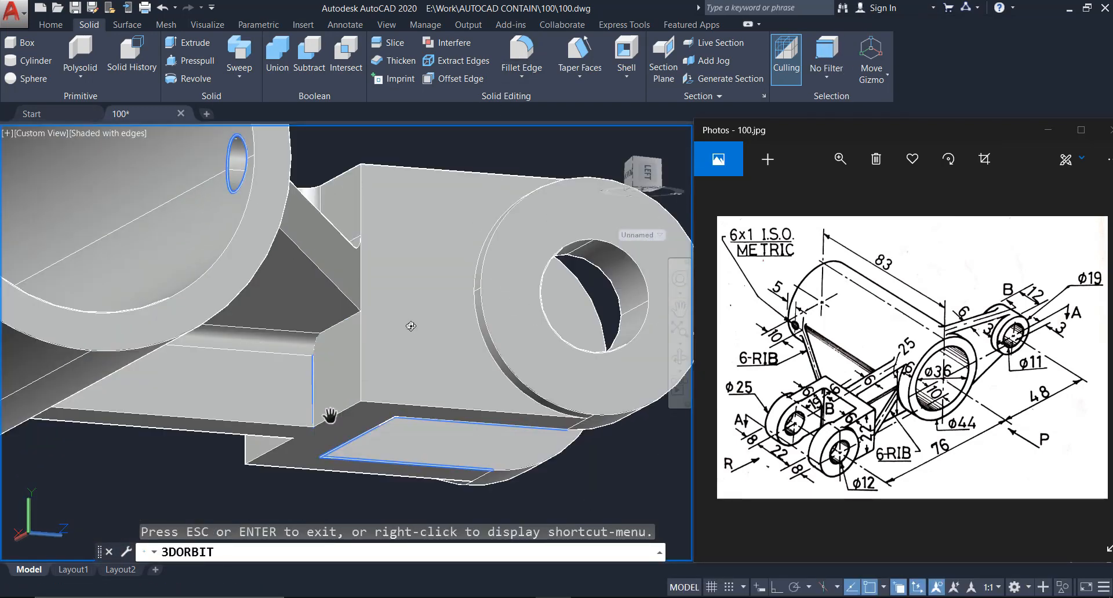
{"action": "key", "text": "Return"}
{"action": "key", "text": "Return"}
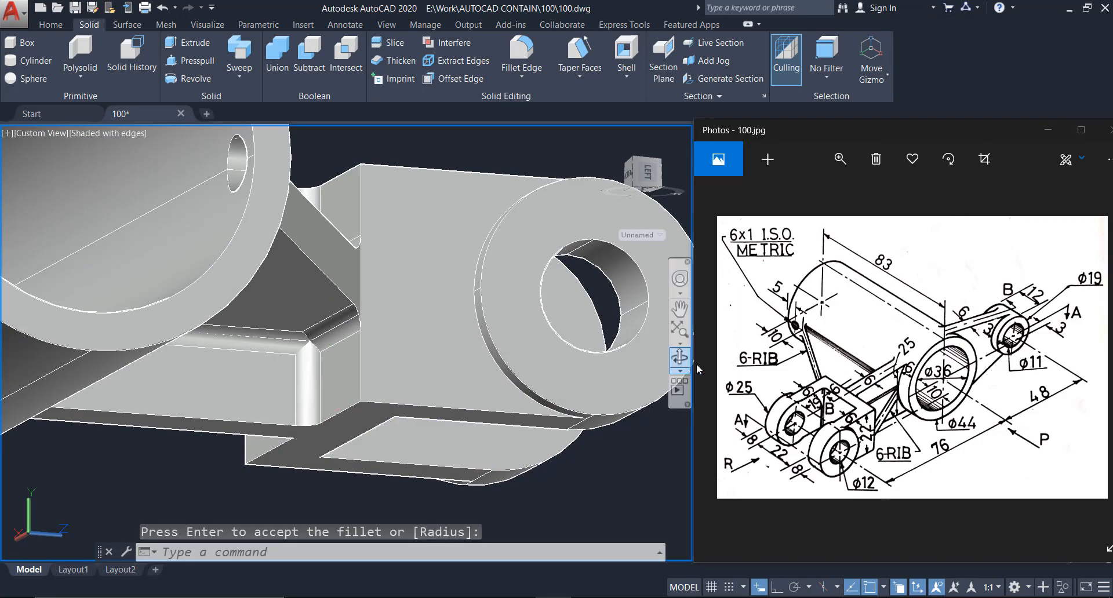
Fillet the inner edges above the small rib between the fork block and the cylinder's near end with radius 2
{"action": "left_click", "coordinate": [680, 357]}
{"action": "left_click_drag", "start_coordinate": [371, 348], "coordinate": [561, 415]}
{"action": "middle_click_drag", "start_coordinate": [561, 415], "coordinate": [261, 402]}
{"action": "left_click", "coordinate": [520, 56]}
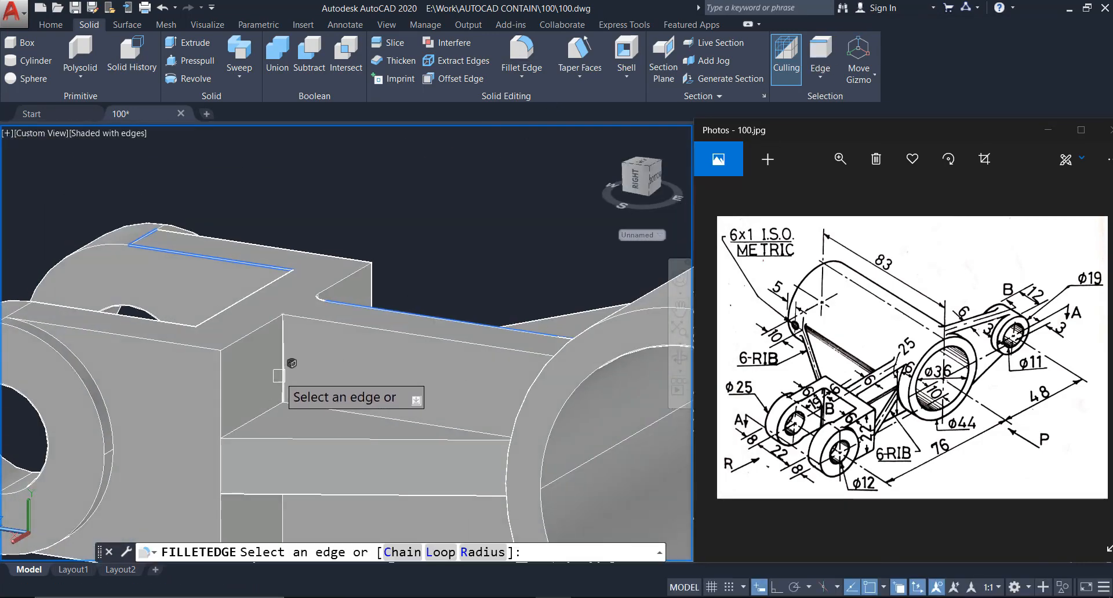
{"action": "key", "text": "Return"}
{"action": "key", "text": "Return"}
Fillet the inner edges and vertical corner beneath the small rib with radius 2
{"action": "middle_click_drag", "start_coordinate": [324, 415], "coordinate": [261, 371], "text": "shift"}
{"action": "key", "text": "Return"}
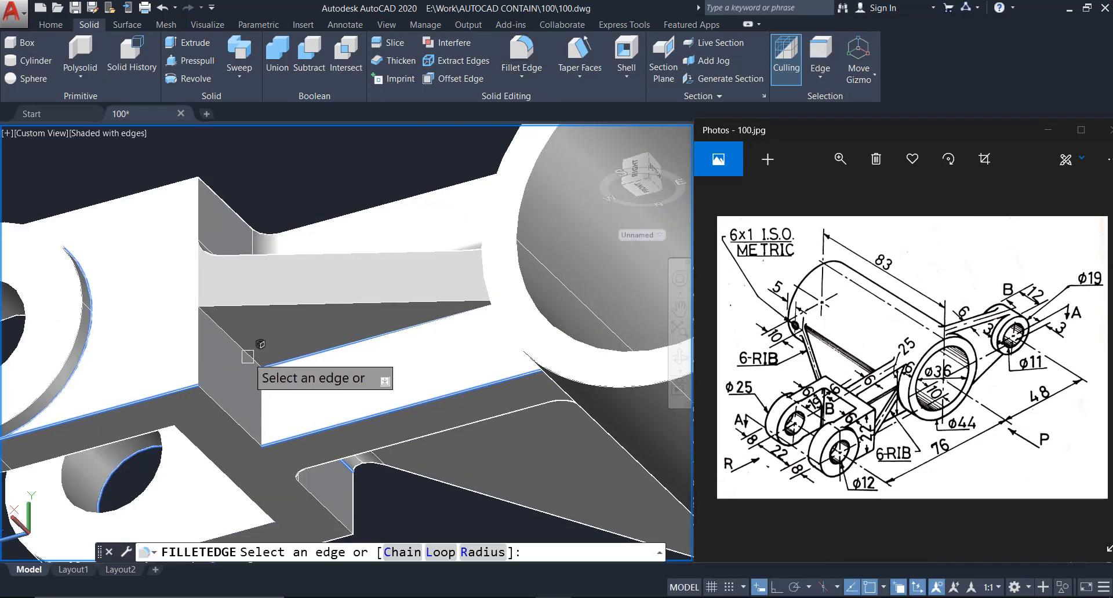
{"action": "key", "text": "Return"}
{"action": "key", "text": "Return"}
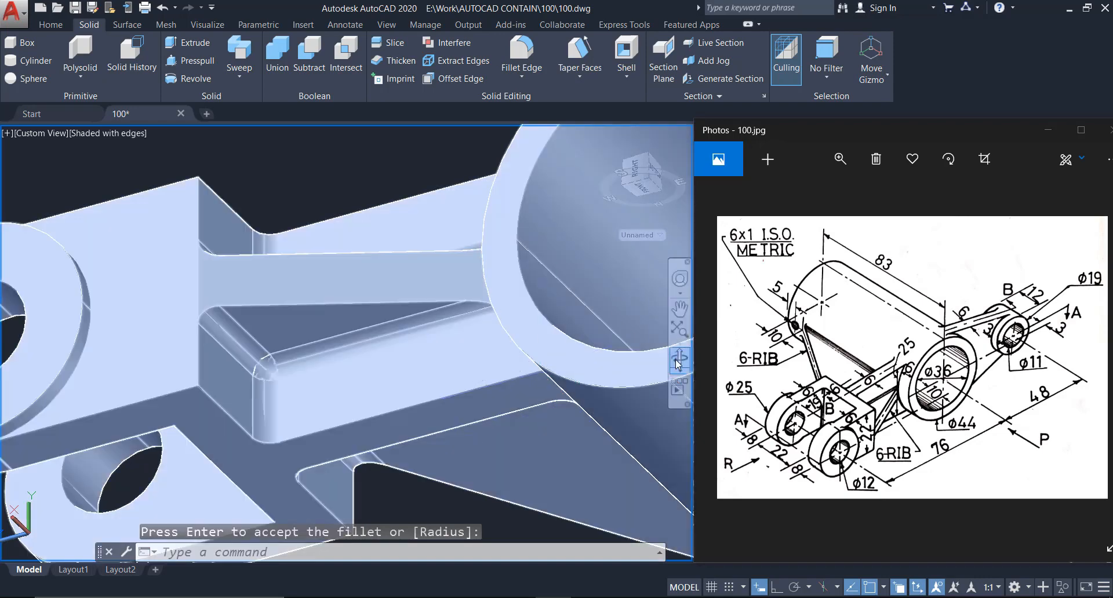
Fillet both faces of the side arm where it meets the cylinder and the 19-diameter boss with radius 1.5
{"action": "middle_click_drag", "start_coordinate": [371, 313], "coordinate": [579, 417], "text": "shift"}
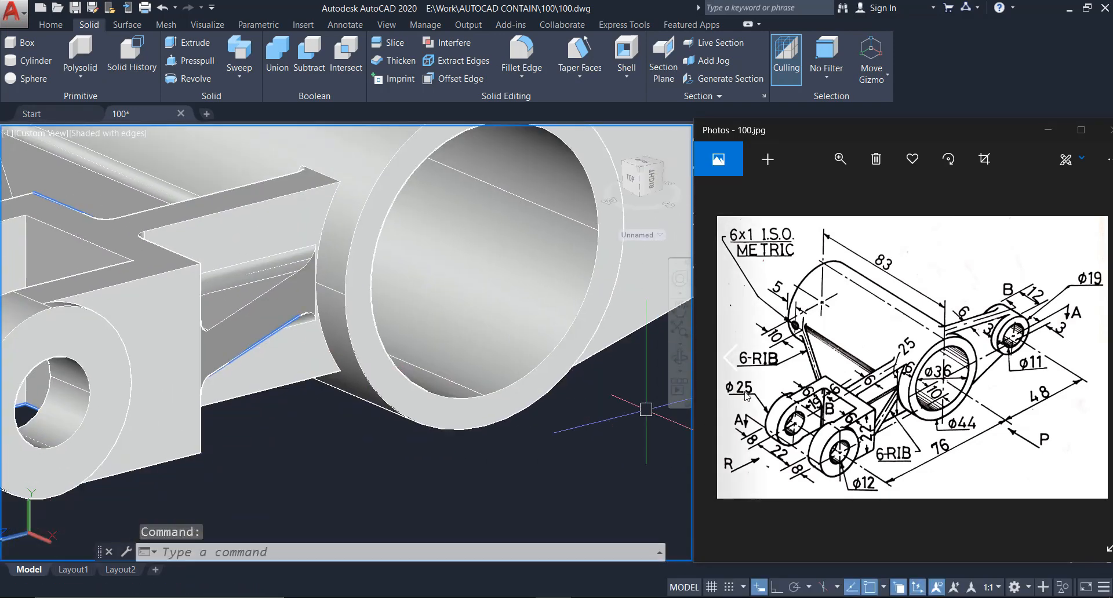
{"action": "scroll", "coordinate": [641, 363], "scroll_direction": "down", "scroll_amount": 4}
{"action": "middle_click_drag", "start_coordinate": [597, 336], "coordinate": [496, 363], "text": "shift"}
{"action": "left_click", "coordinate": [521, 51]}
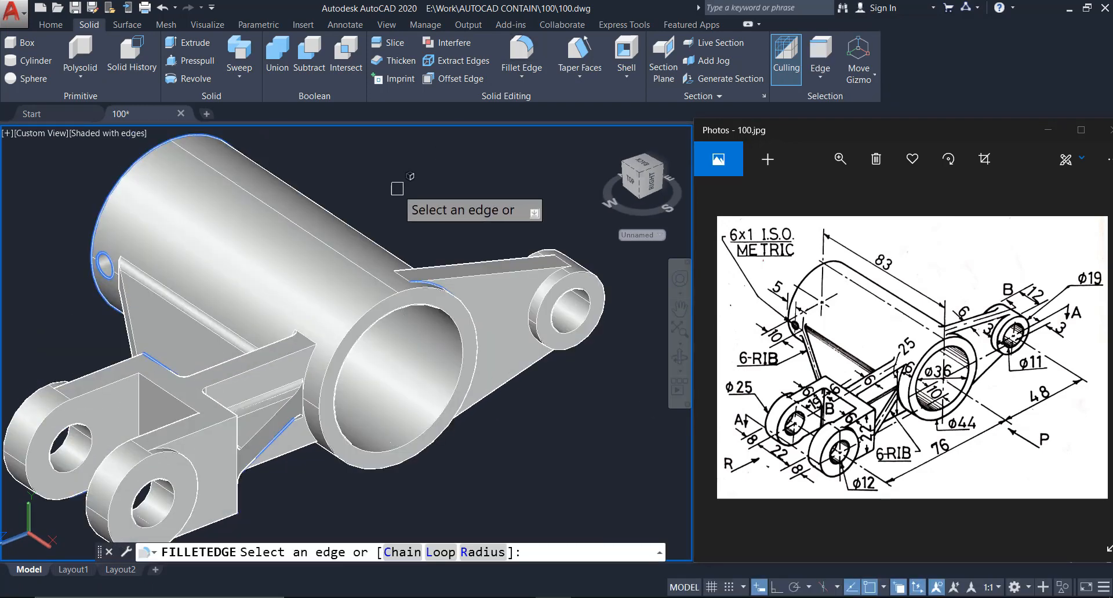
{"action": "key", "text": "Return"}
{"action": "scroll", "coordinate": [552, 281], "scroll_direction": "up", "scroll_amount": 4}
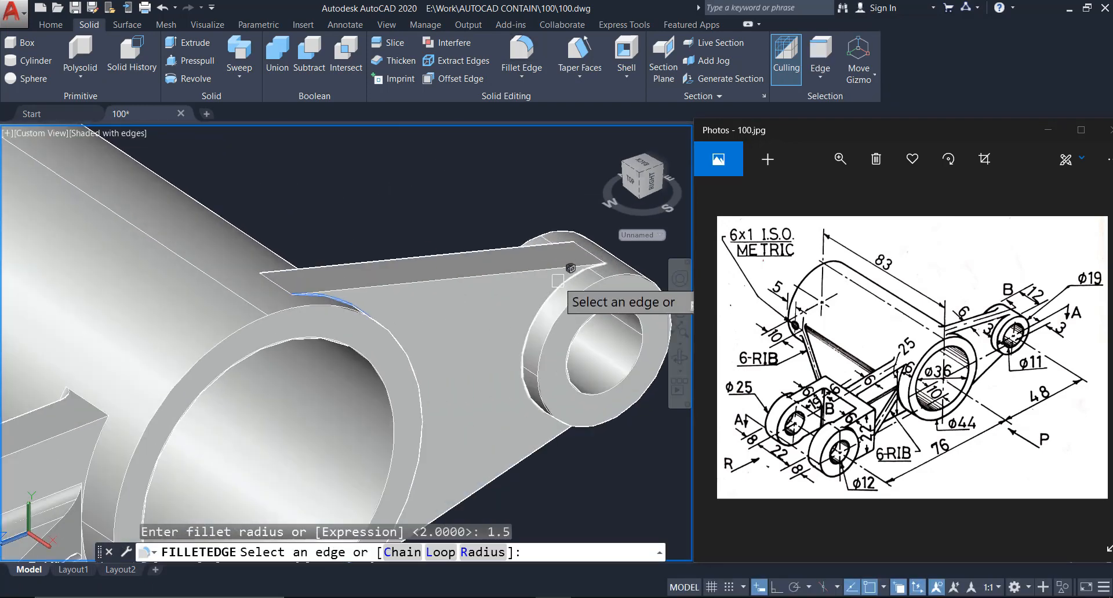
{"action": "left_click", "coordinate": [558, 284]}
{"action": "middle_click_drag", "start_coordinate": [652, 353], "coordinate": [182, 362], "text": "shift"}
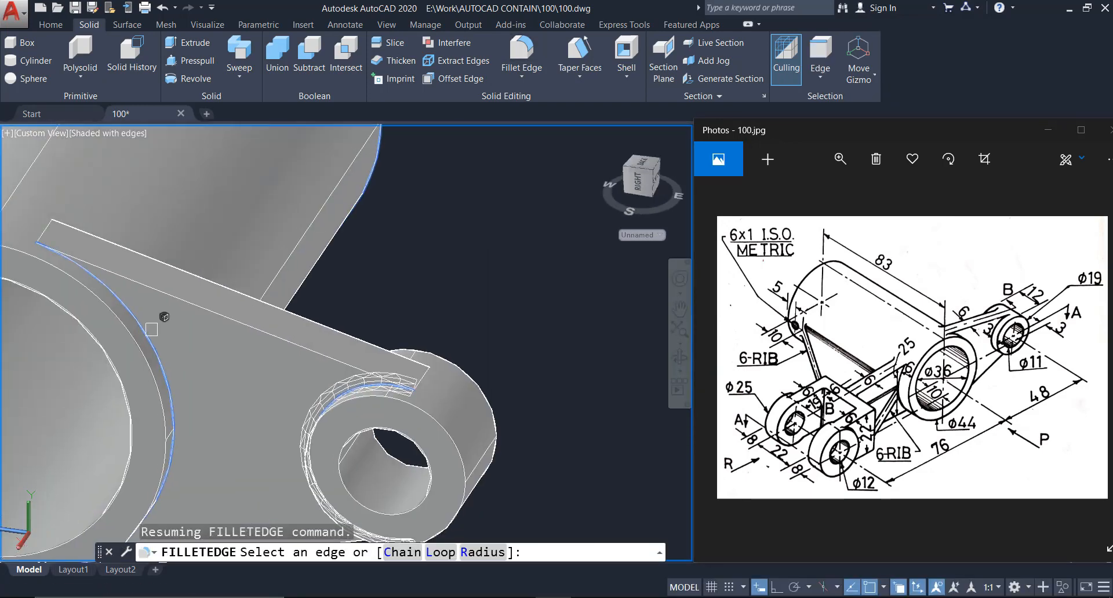
{"action": "left_click", "coordinate": [155, 314]}
{"action": "middle_click_drag", "start_coordinate": [589, 393], "coordinate": [434, 273], "text": "shift"}
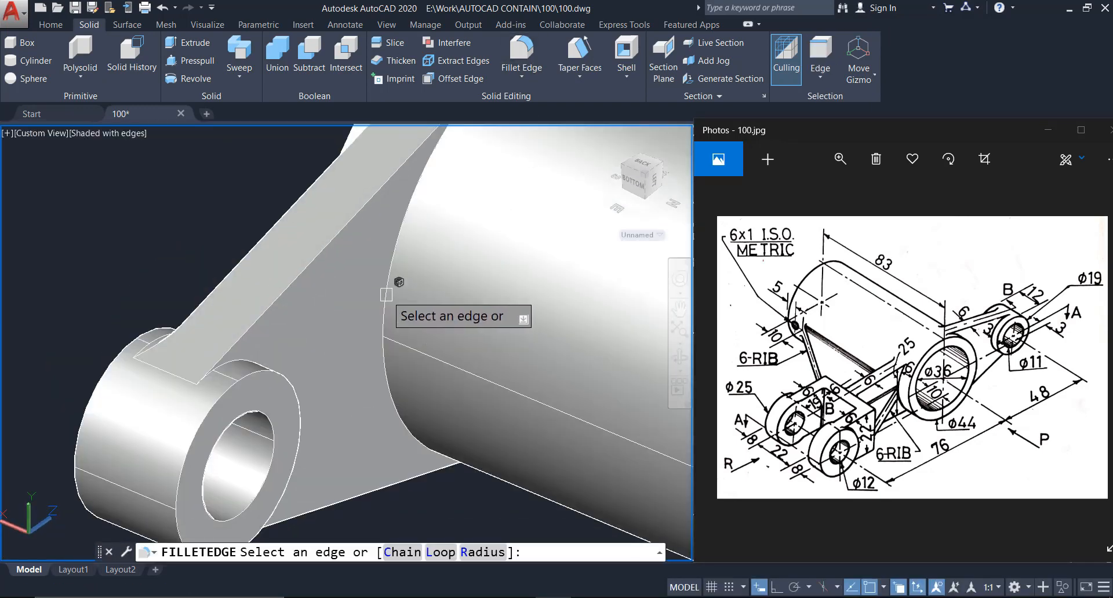
{"action": "scroll", "coordinate": [246, 345], "scroll_direction": "up", "scroll_amount": 4}
{"action": "key", "text": "Return"}
{"action": "key", "text": "Return"}
{"action": "scroll", "coordinate": [239, 351], "scroll_direction": "down", "scroll_amount": 6}
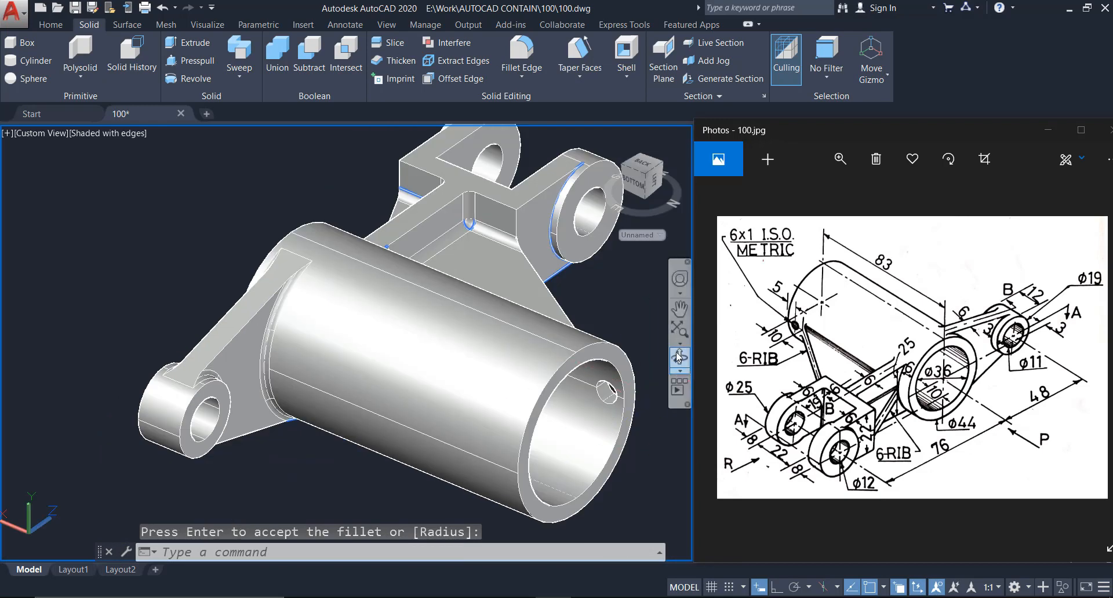
Fillet the edges where the 25-diameter bosses meet the outer faces of the fork arms with radius 1.5
{"action": "middle_click_drag", "start_coordinate": [583, 194], "coordinate": [527, 336]}
{"action": "scroll", "coordinate": [529, 255], "scroll_direction": "up", "scroll_amount": 4}
{"action": "left_click", "coordinate": [538, 63]}
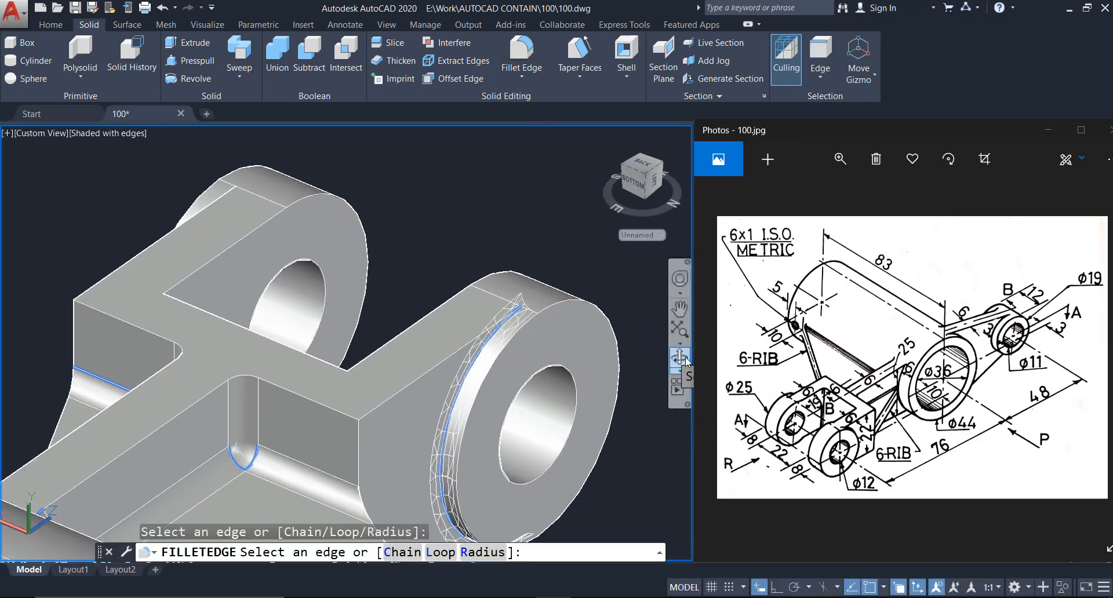
{"action": "middle_click_drag", "start_coordinate": [487, 371], "coordinate": [443, 271], "text": "shift"}
{"action": "left_click", "coordinate": [455, 261]}
{"action": "key", "text": "Return"}
{"action": "key", "text": "Return"}
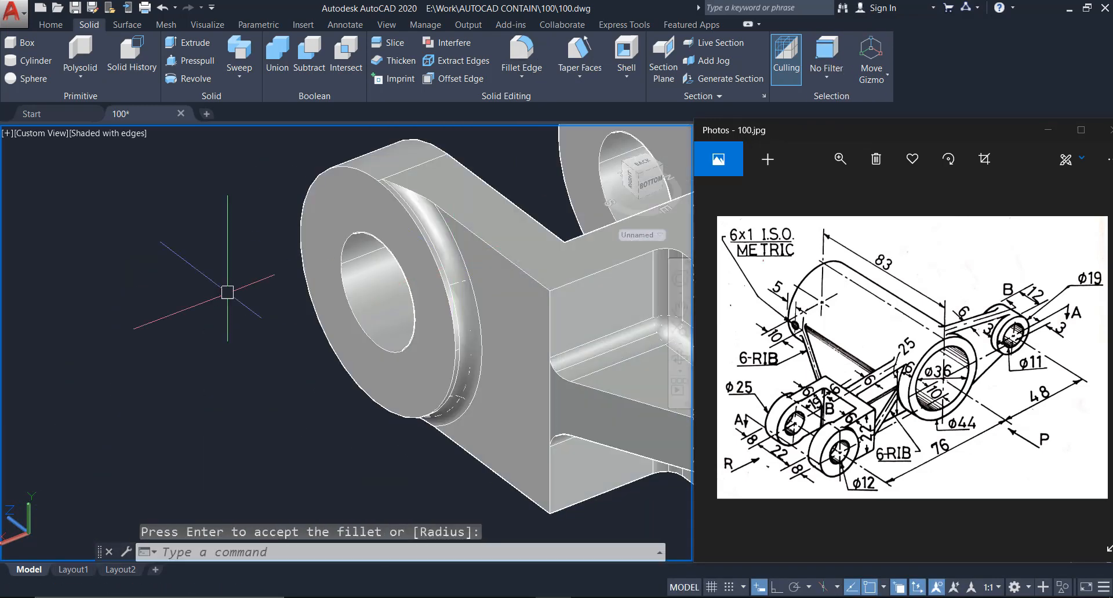
Set the visual style to Shaded and view the finished bracket in 3D
{"action": "scroll", "coordinate": [225, 295], "scroll_direction": "down", "scroll_amount": 6}
{"action": "middle_click_drag", "start_coordinate": [420, 343], "coordinate": [466, 390], "text": "shift"}
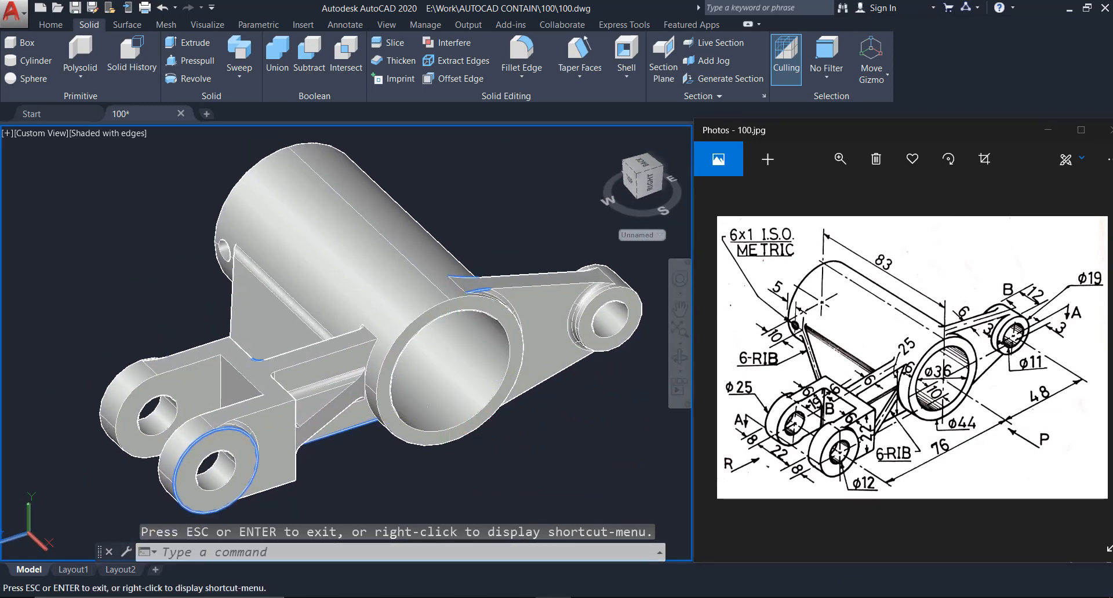
{"action": "left_click", "coordinate": [405, 290]}
{"action": "key", "text": "Escape"}
{"action": "middle_click_drag", "start_coordinate": [470, 398], "coordinate": [510, 354], "text": "shift"}
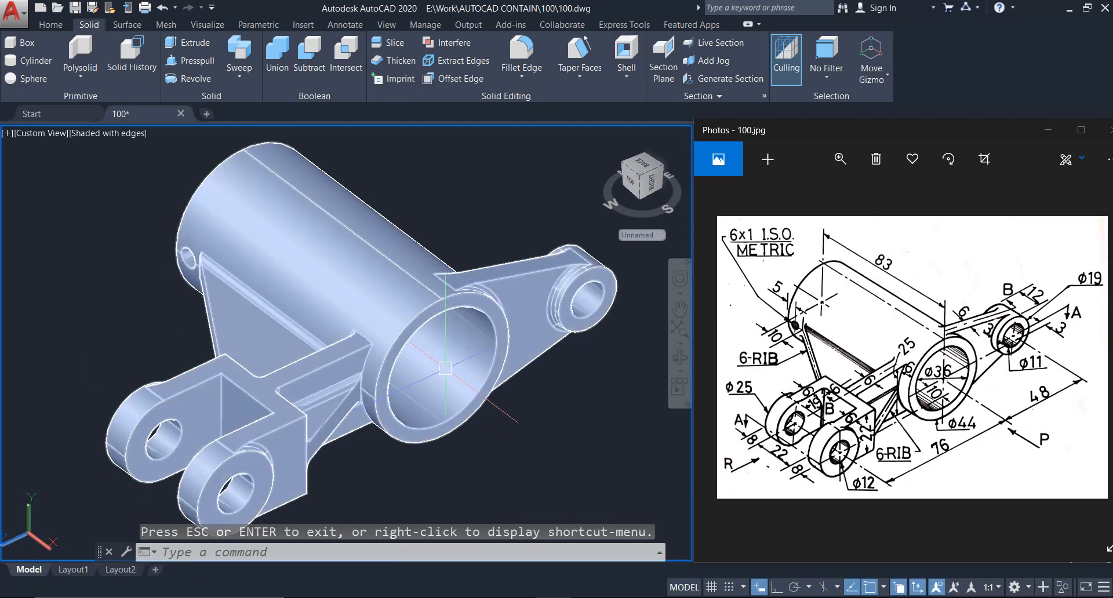
{"action": "middle_click_drag", "start_coordinate": [446, 373], "coordinate": [436, 357]}
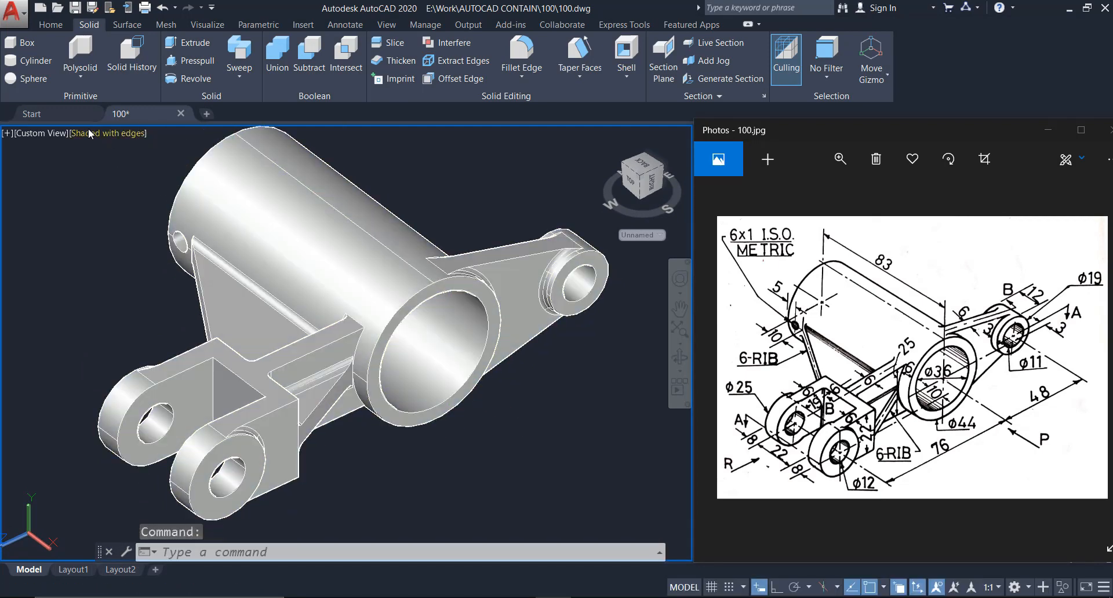
{"action": "left_click", "coordinate": [91, 133]}
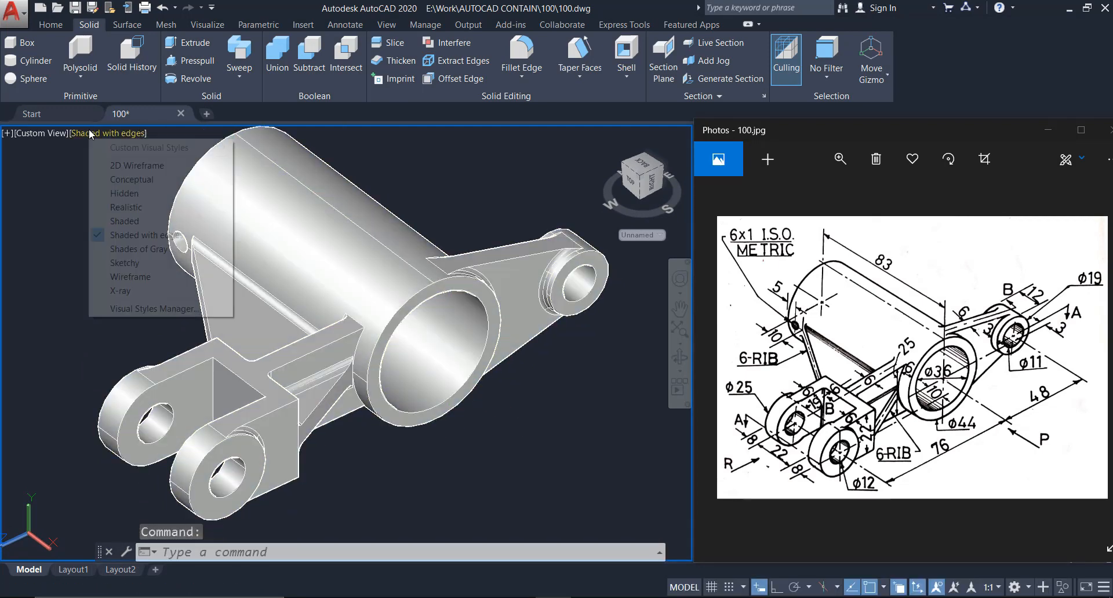
{"action": "left_click", "coordinate": [134, 225]}
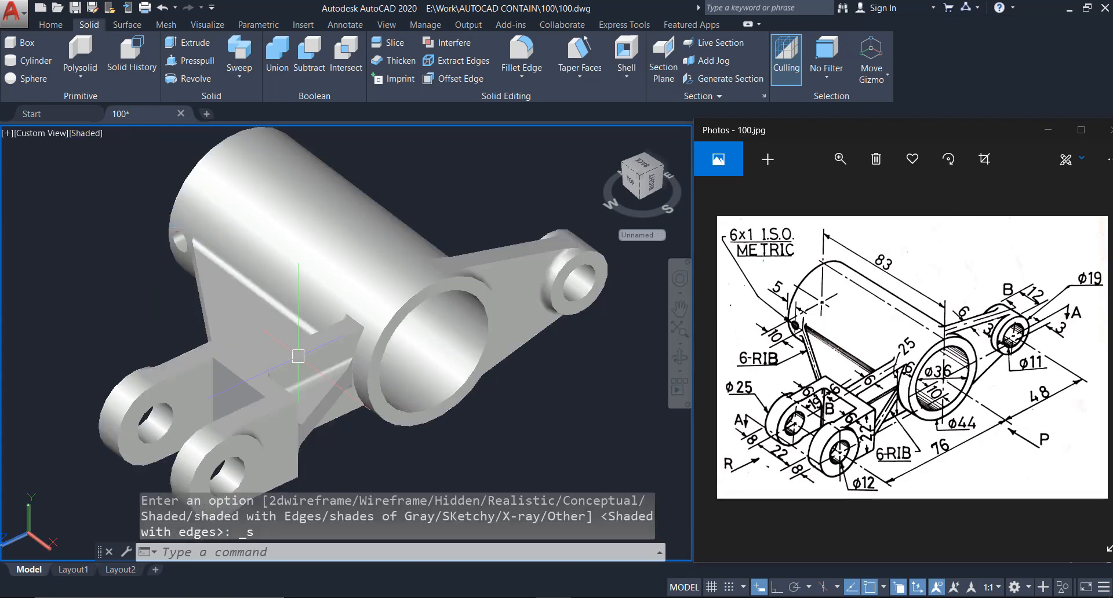
{"action": "middle_click_drag", "start_coordinate": [548, 361], "coordinate": [347, 346], "text": "shift"}
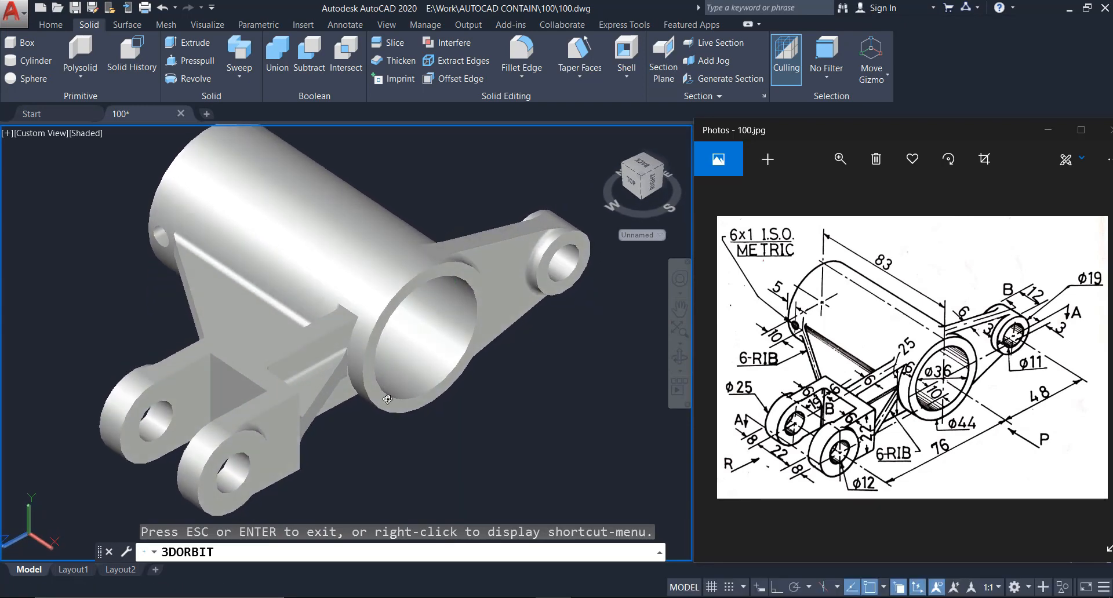